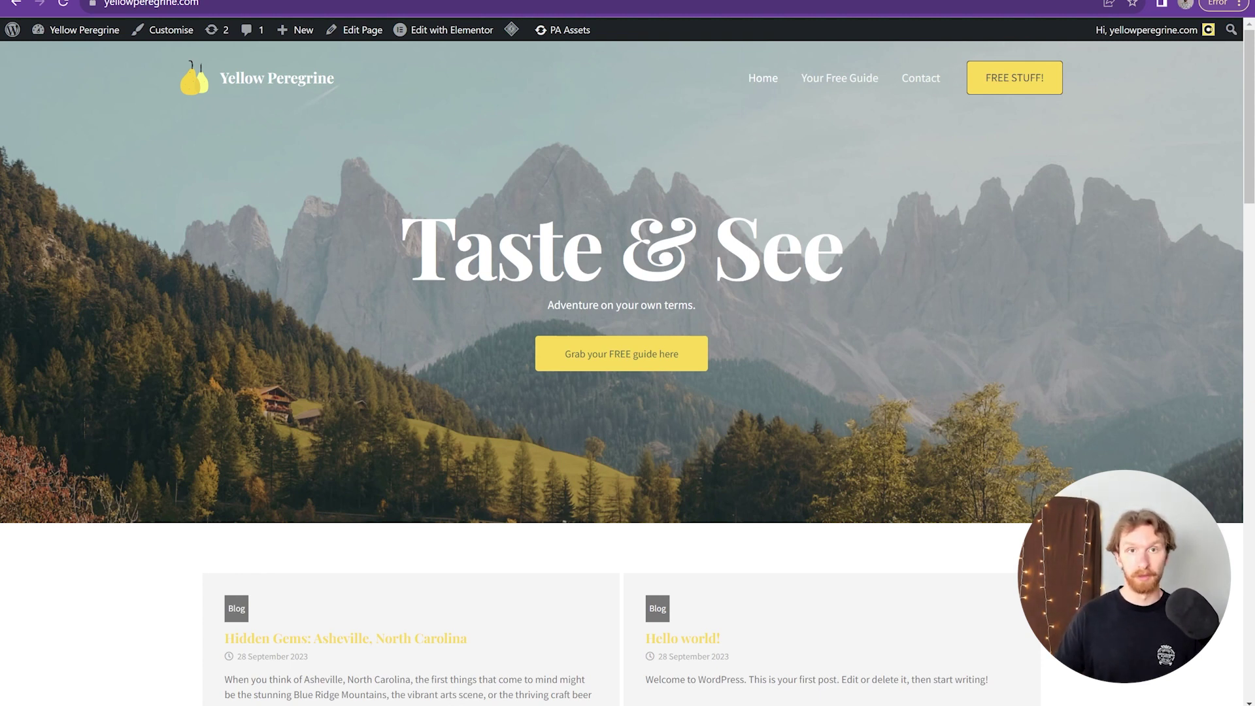
- Switch to Google Tag Manager and begin a new account with the account name Yellow Peregrine
click(497, 0)
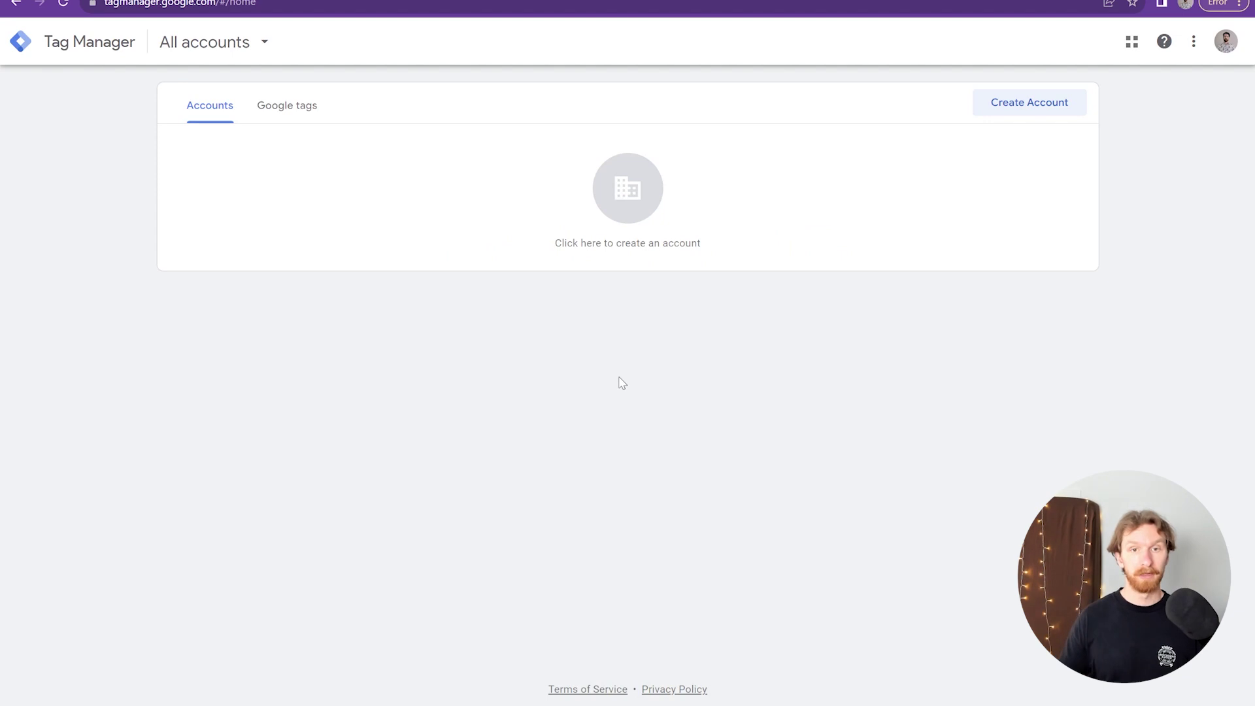
click(1009, 109)
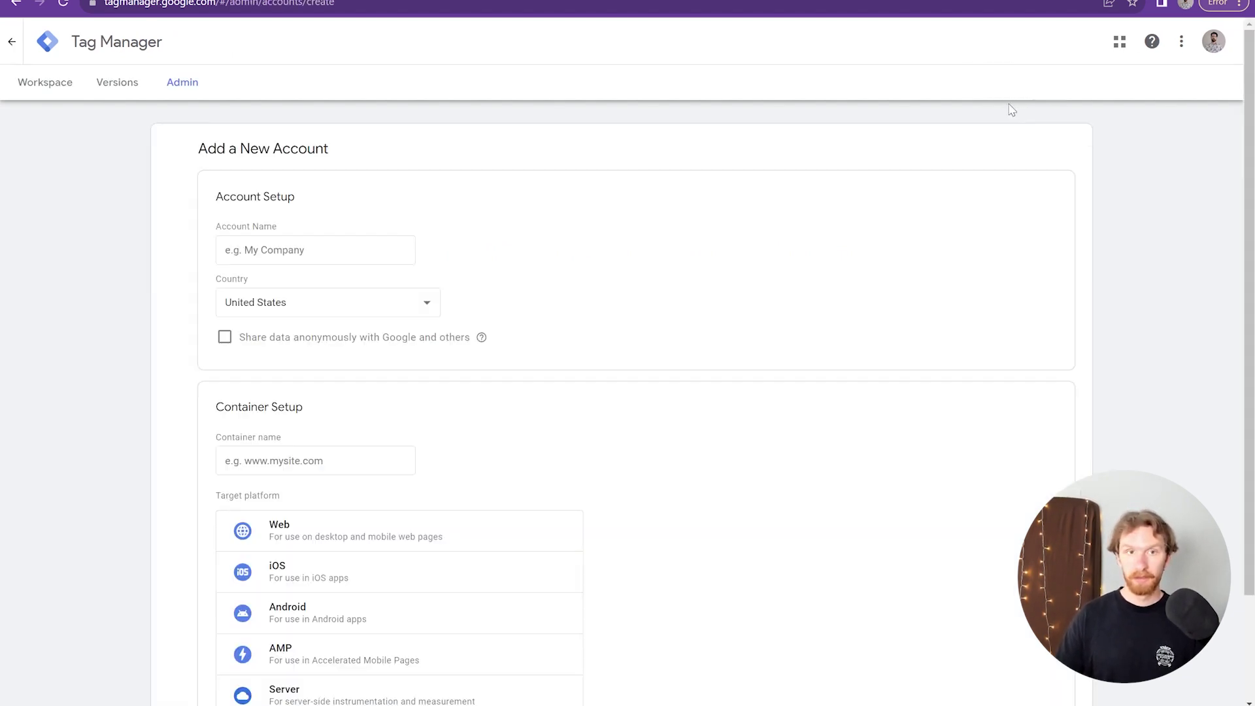
click(300, 254)
text(Yellow Peregrine)
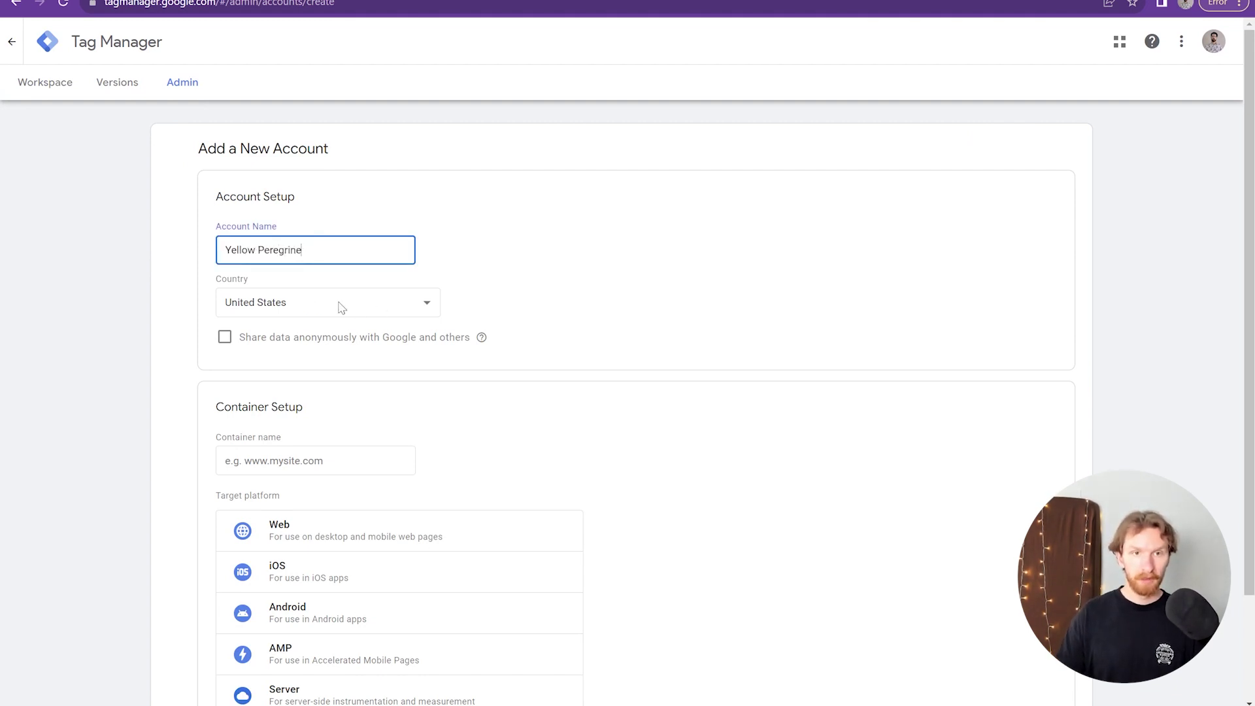
scroll(617, 353, down, 1)
click(293, 385)
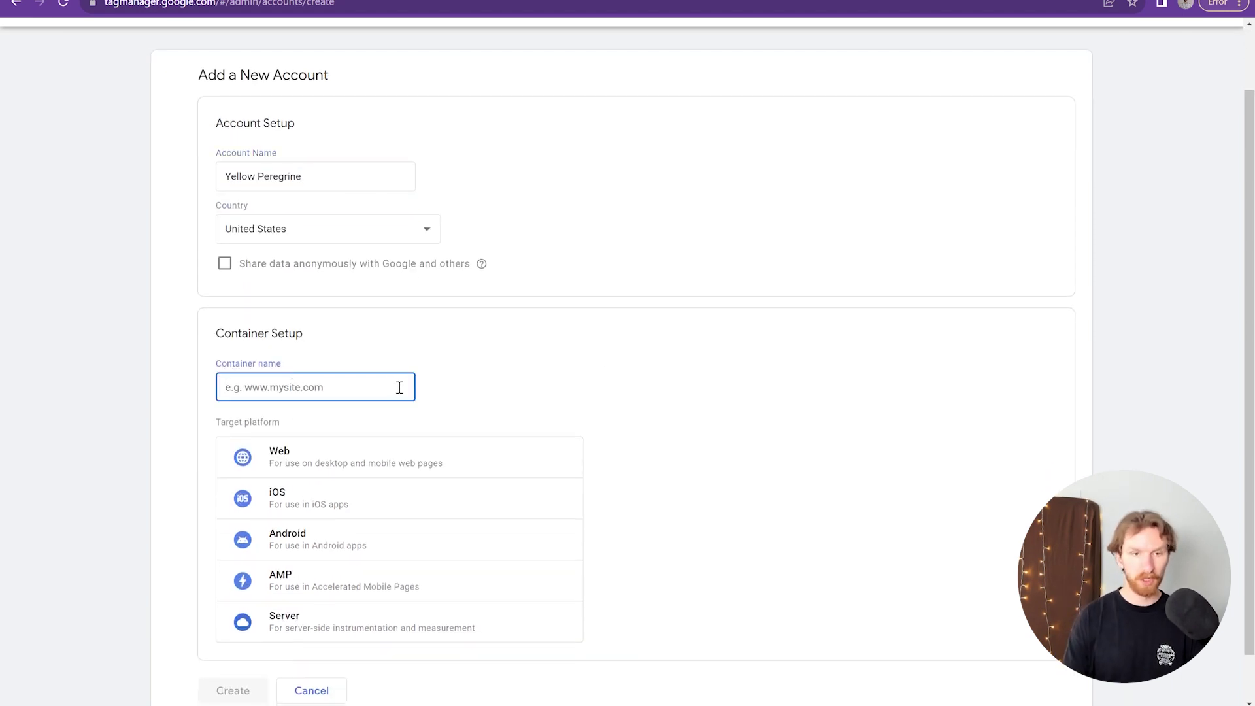
text(www)
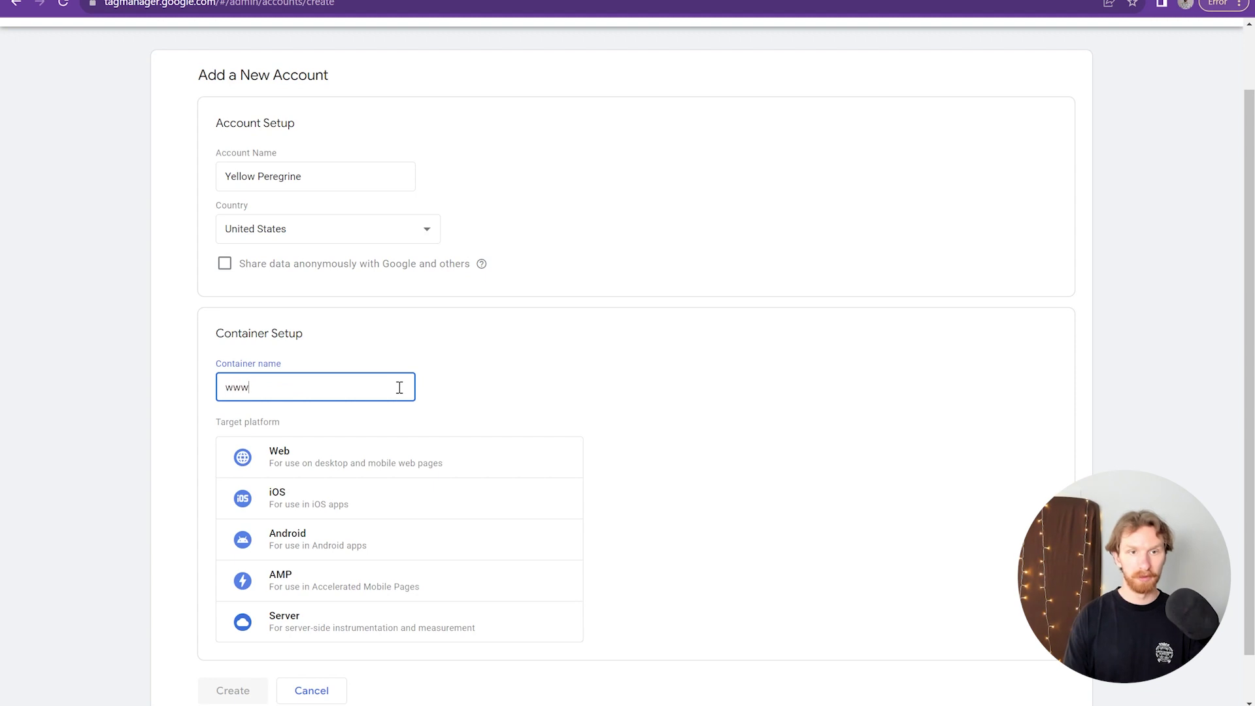
text(.yello)
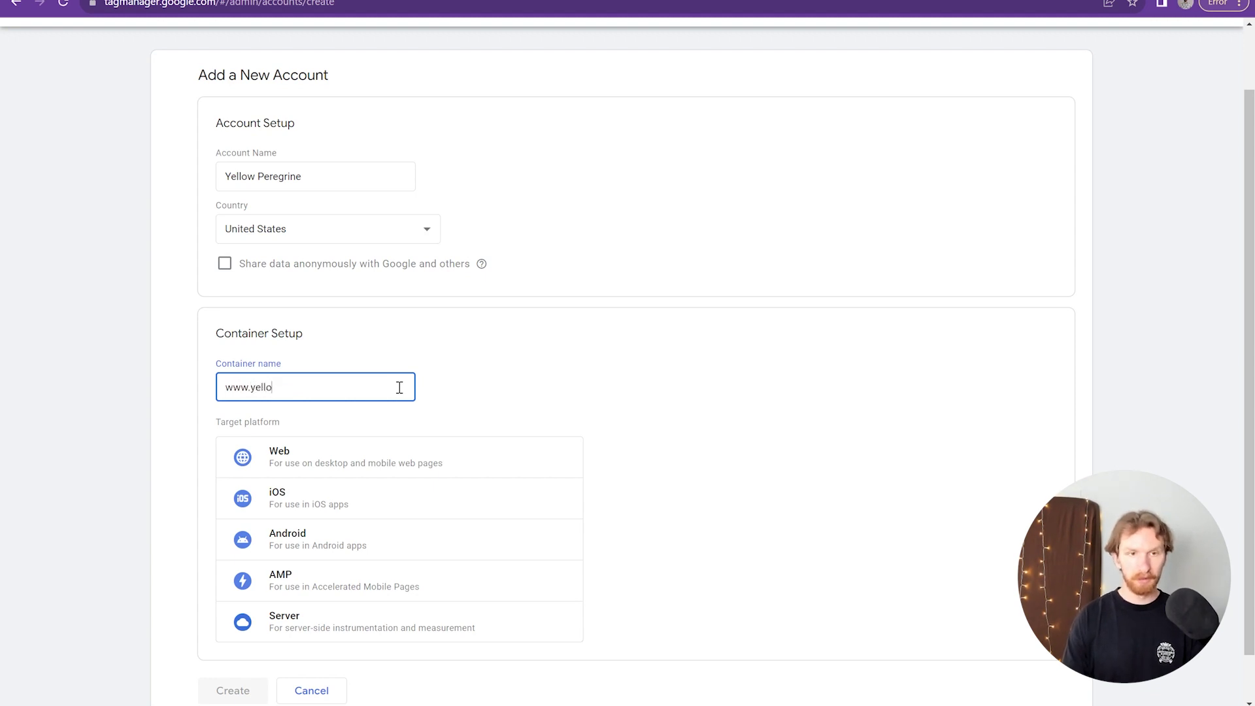
text(wperegrine.com)
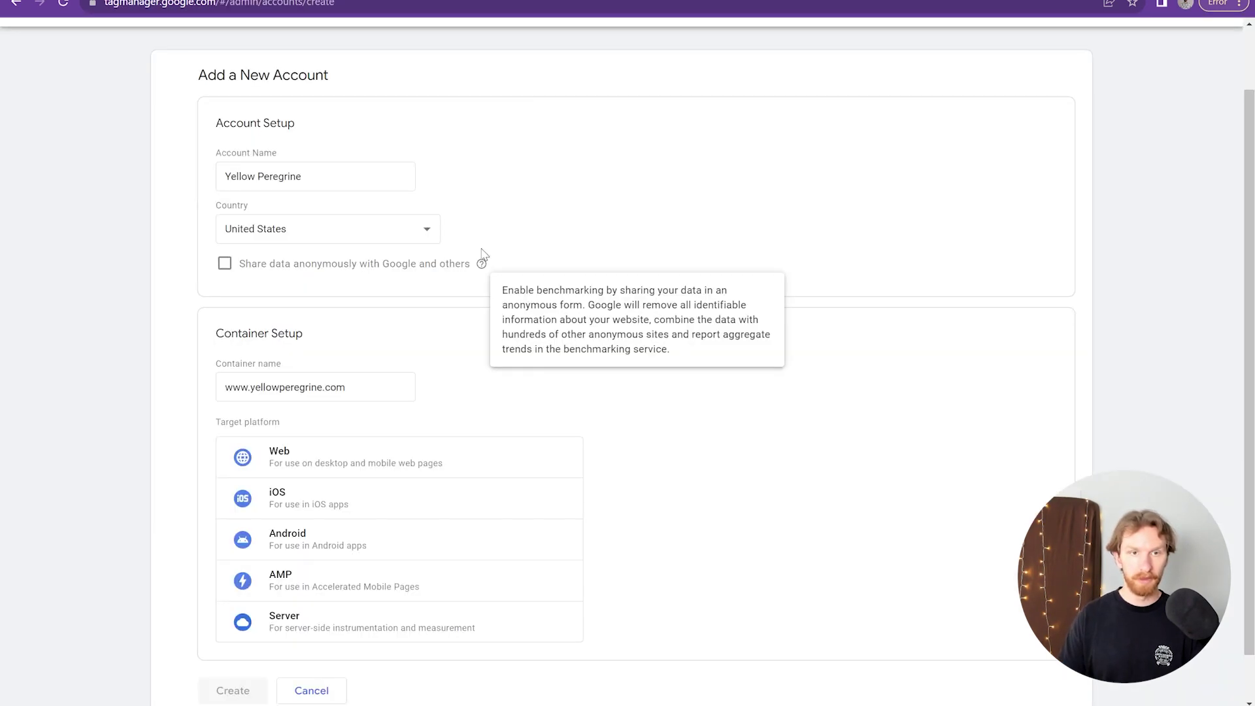
scroll(395, 366, down, 1)
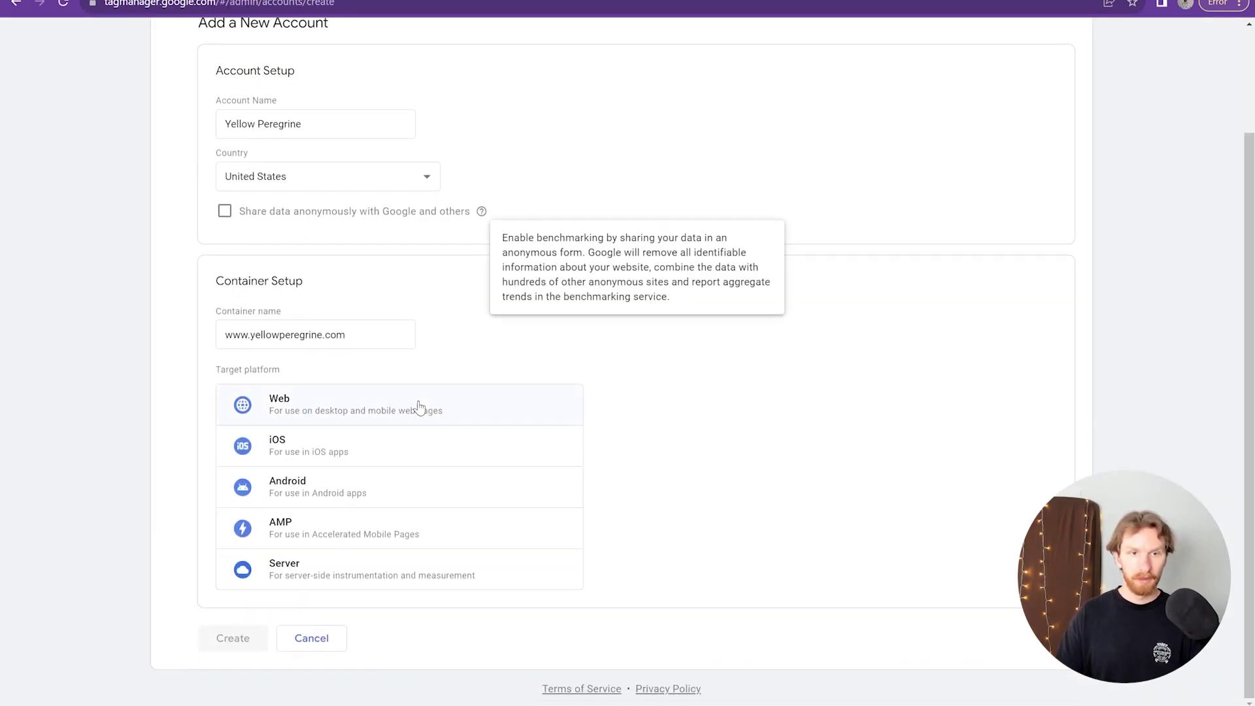
click(317, 412)
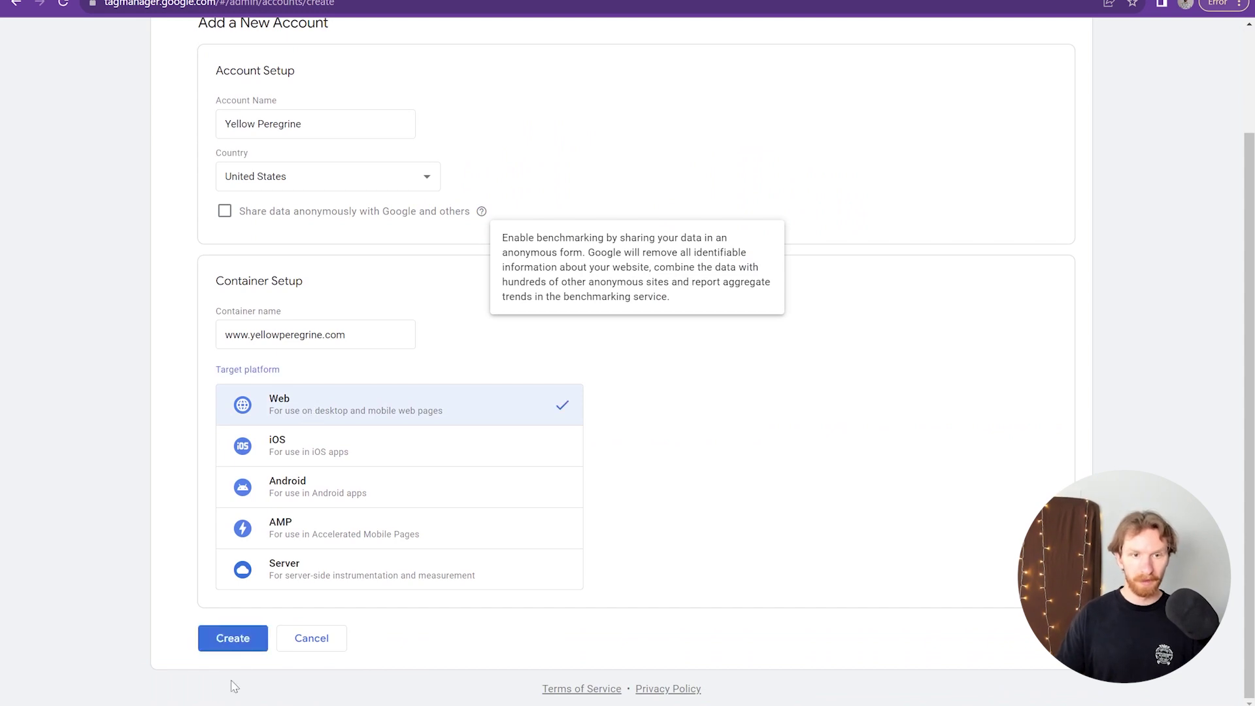
- Create the account, accept the Terms of Service Agreement and dismiss the installation code window
click(237, 639)
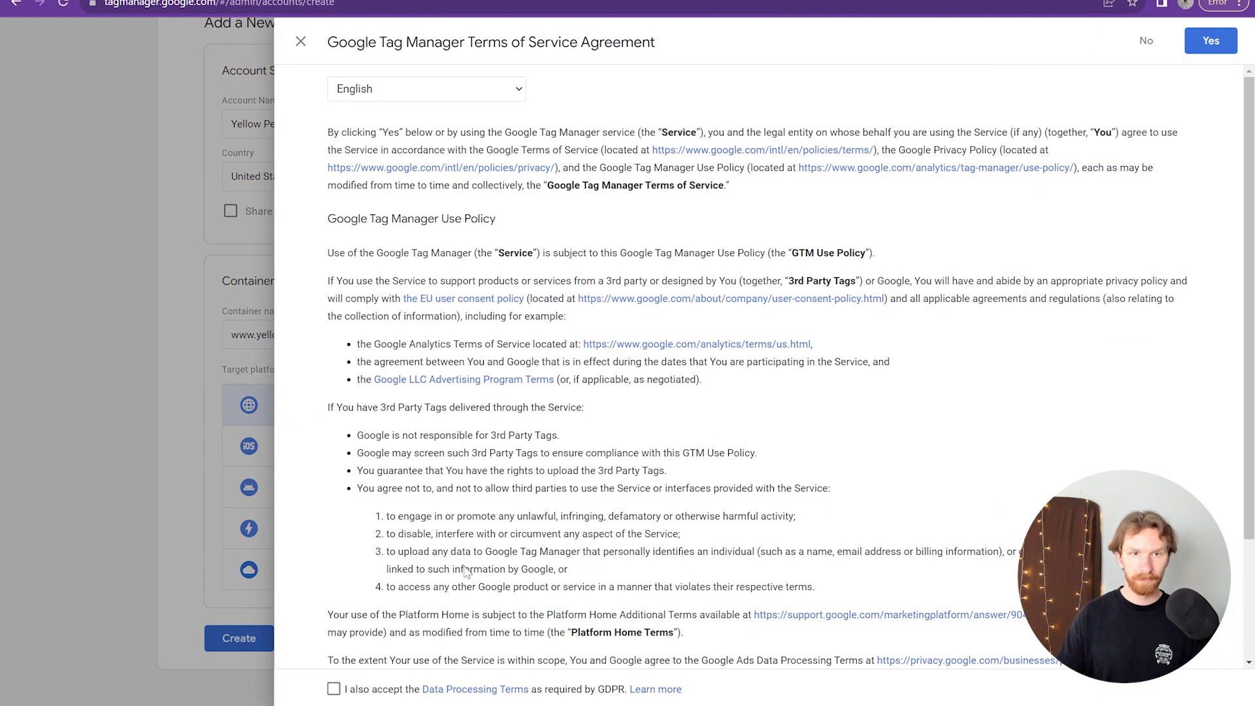
scroll(489, 122, down, 2)
scroll(489, 122, up, 3)
click(1222, 42)
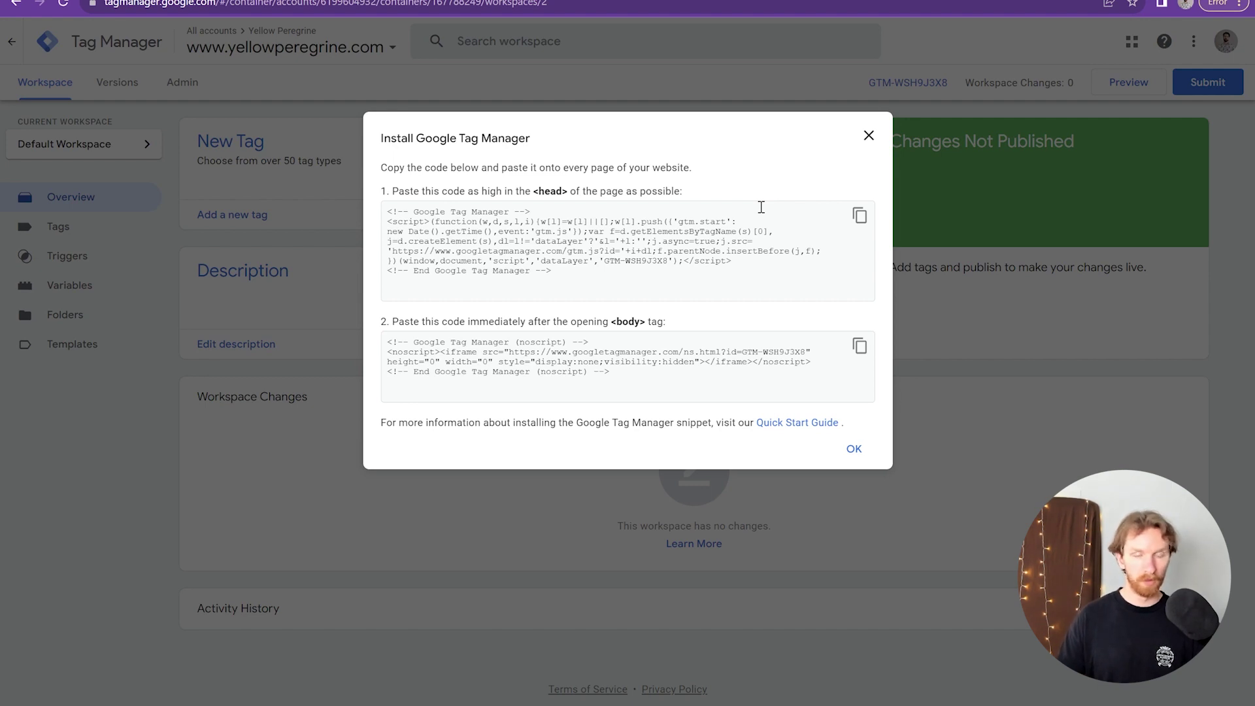
click(867, 136)
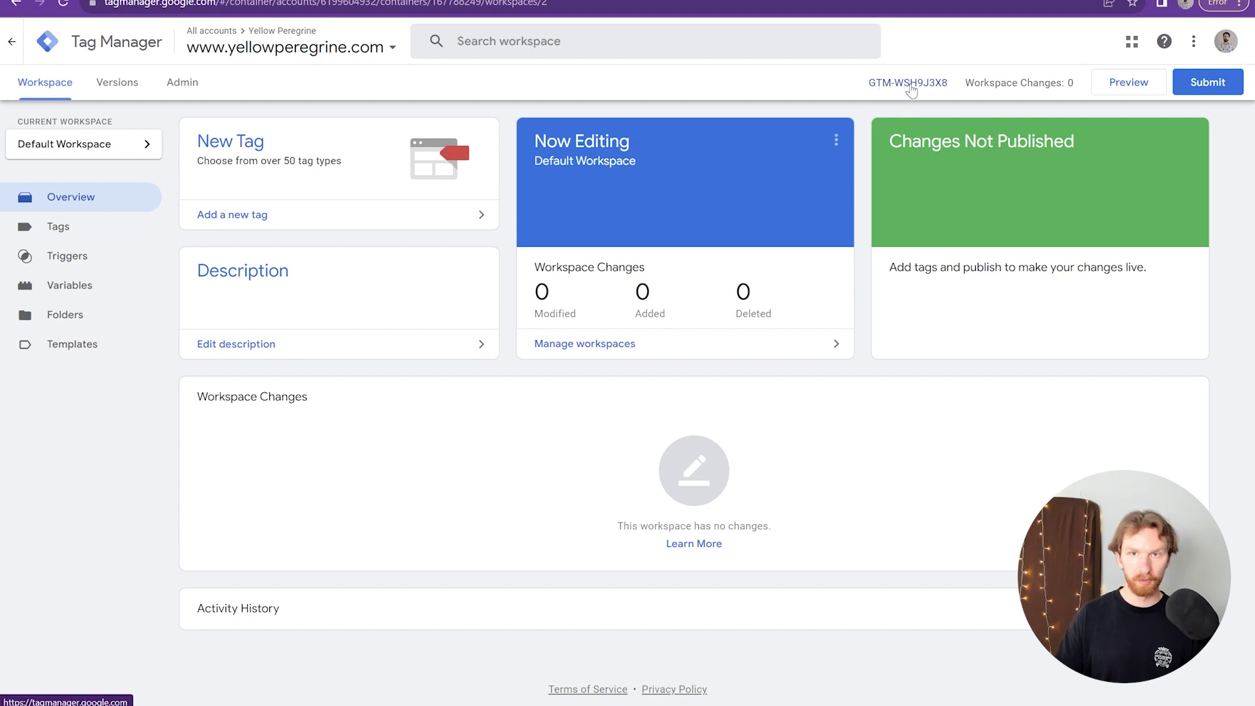
- Review the container's installation code snippets again, close them and return to the list of all accounts
click(917, 90)
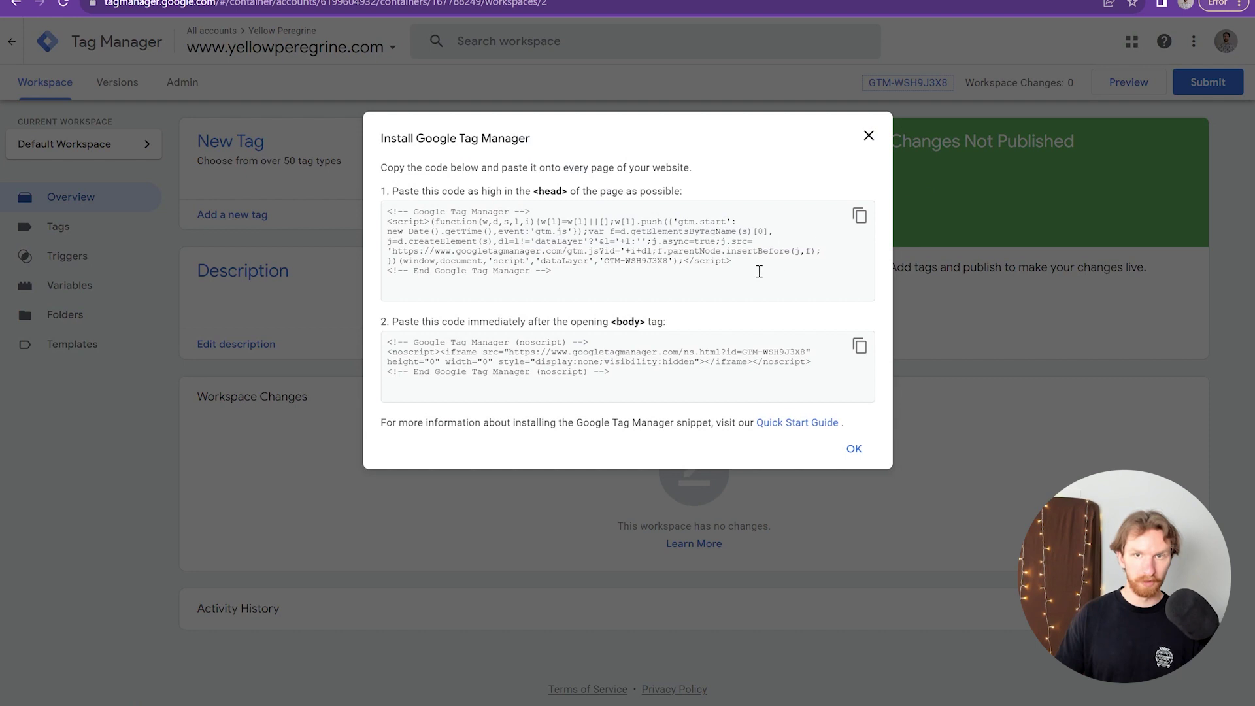
click(869, 136)
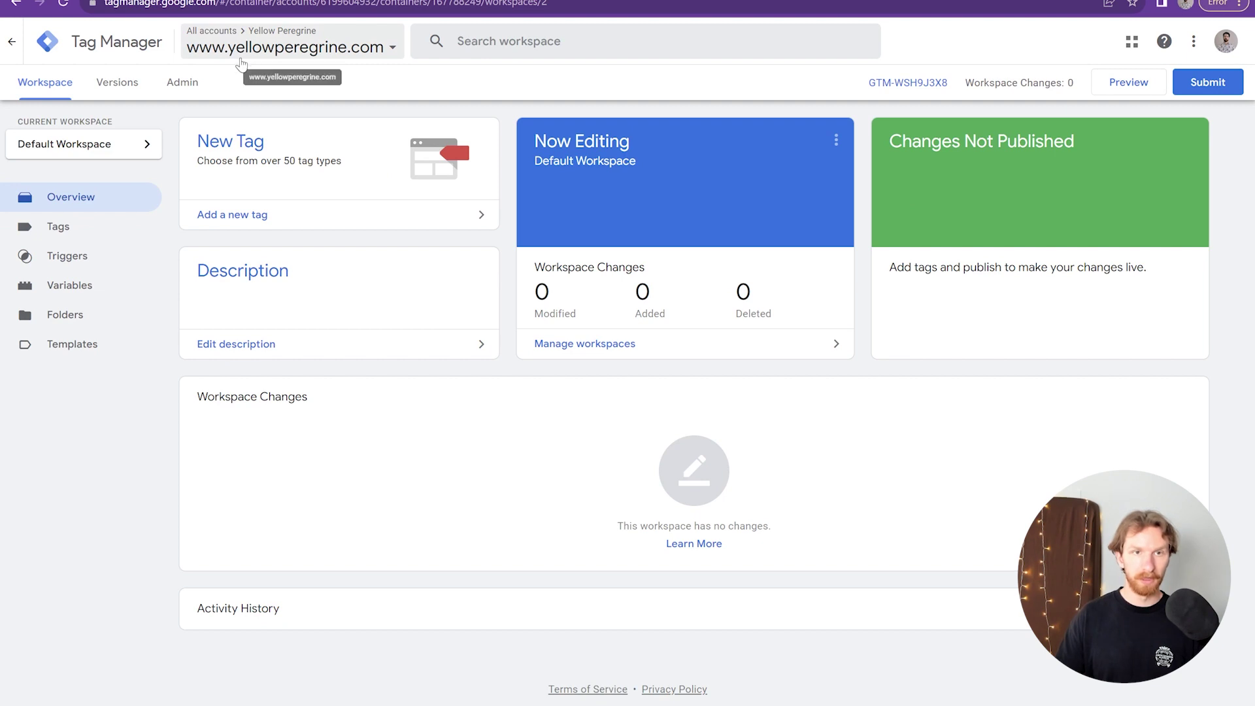
click(12, 47)
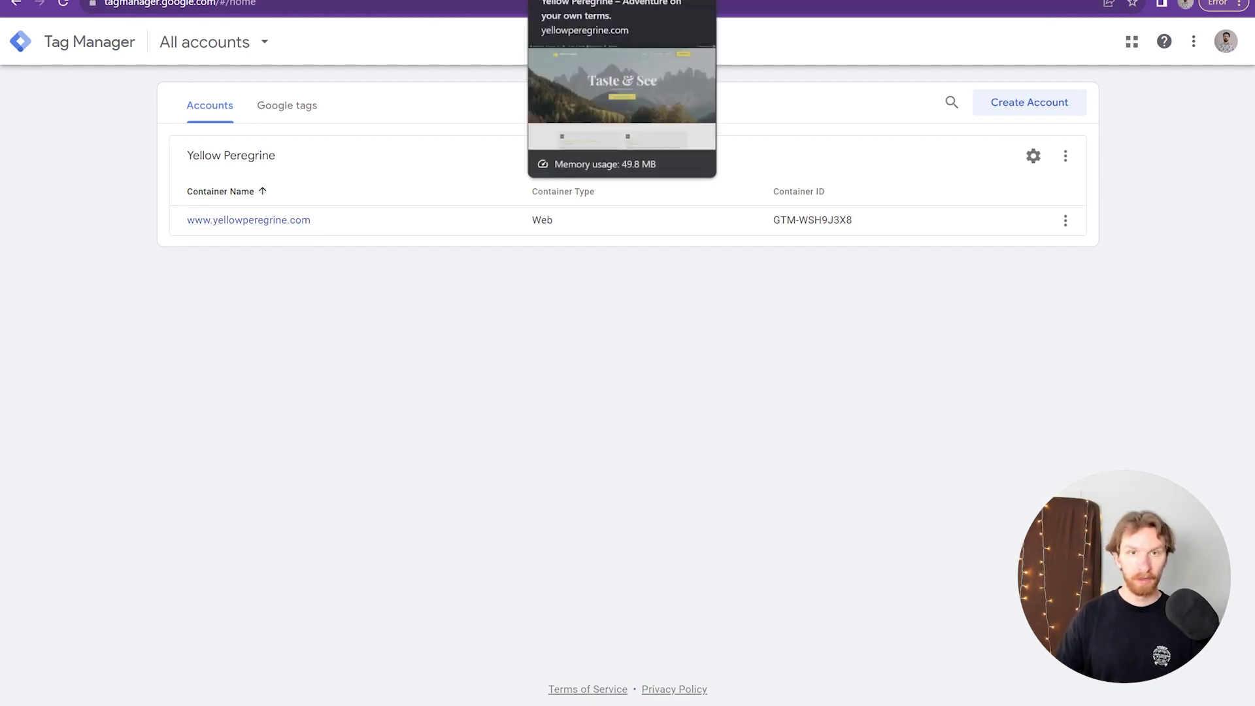
- Switch to the WordPress admin of yellowperegrine.com and find, install and activate the GTM4WP plugin
click(600, 0)
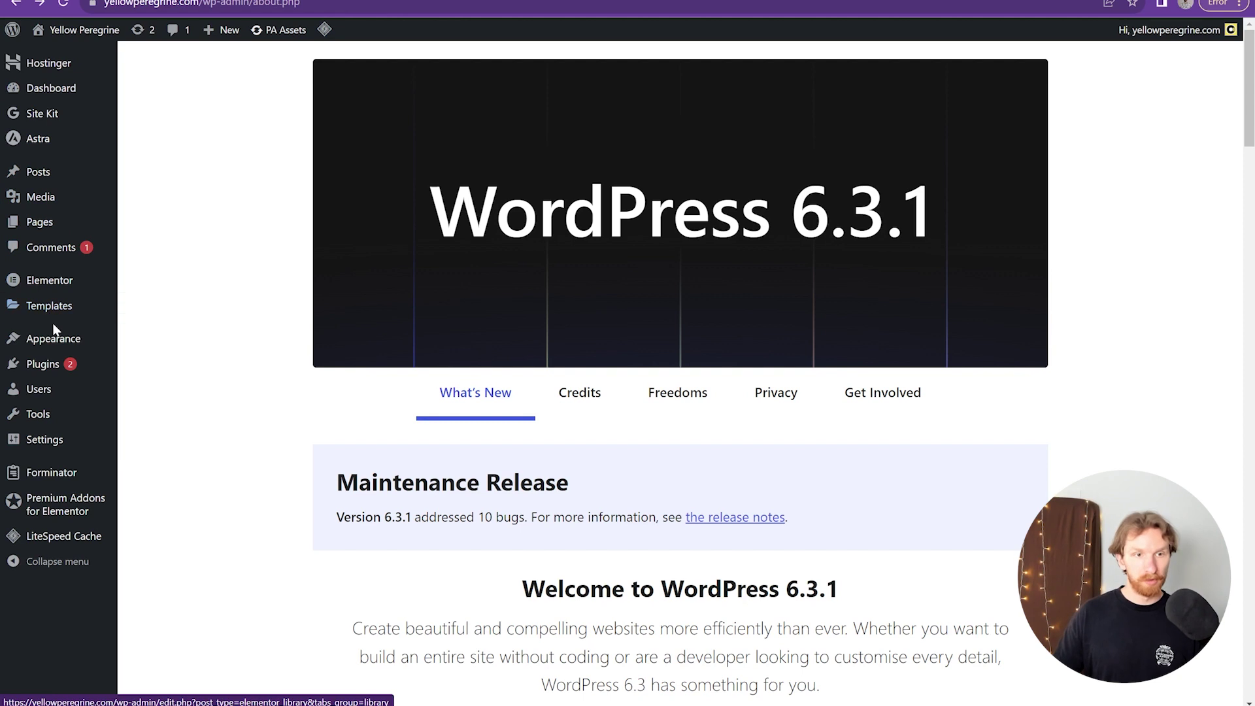
mouse_move(52, 369)
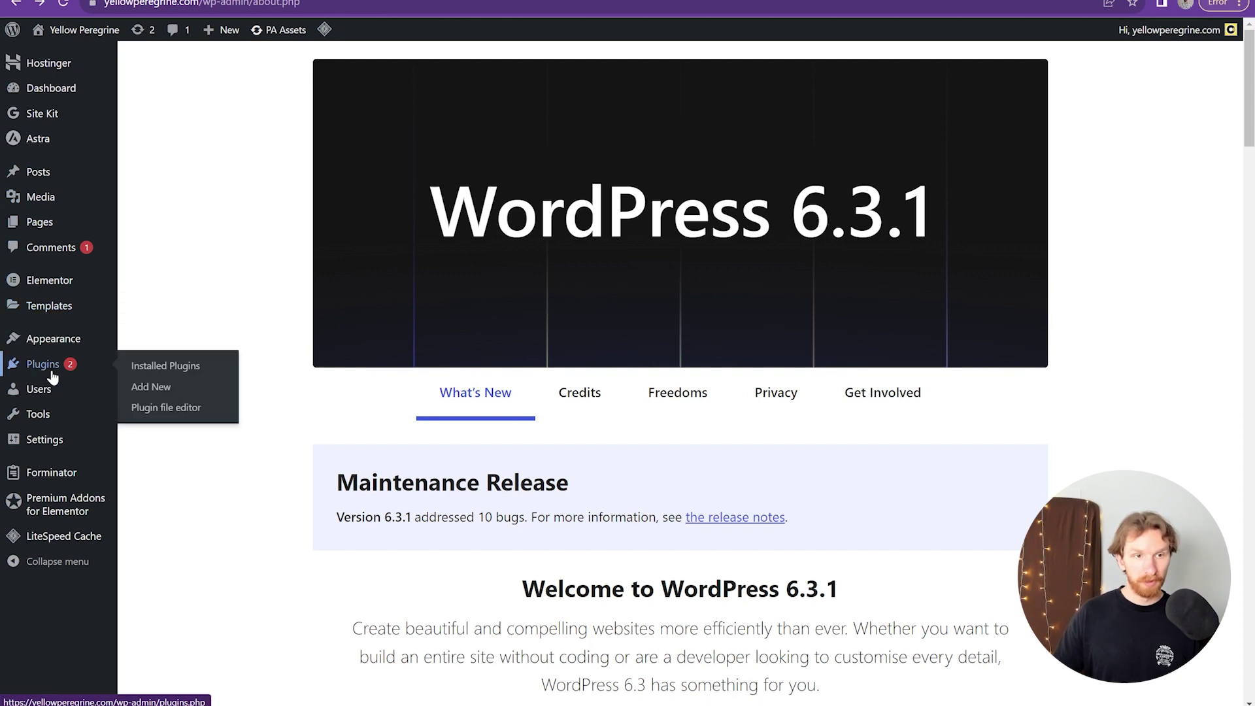
click(157, 392)
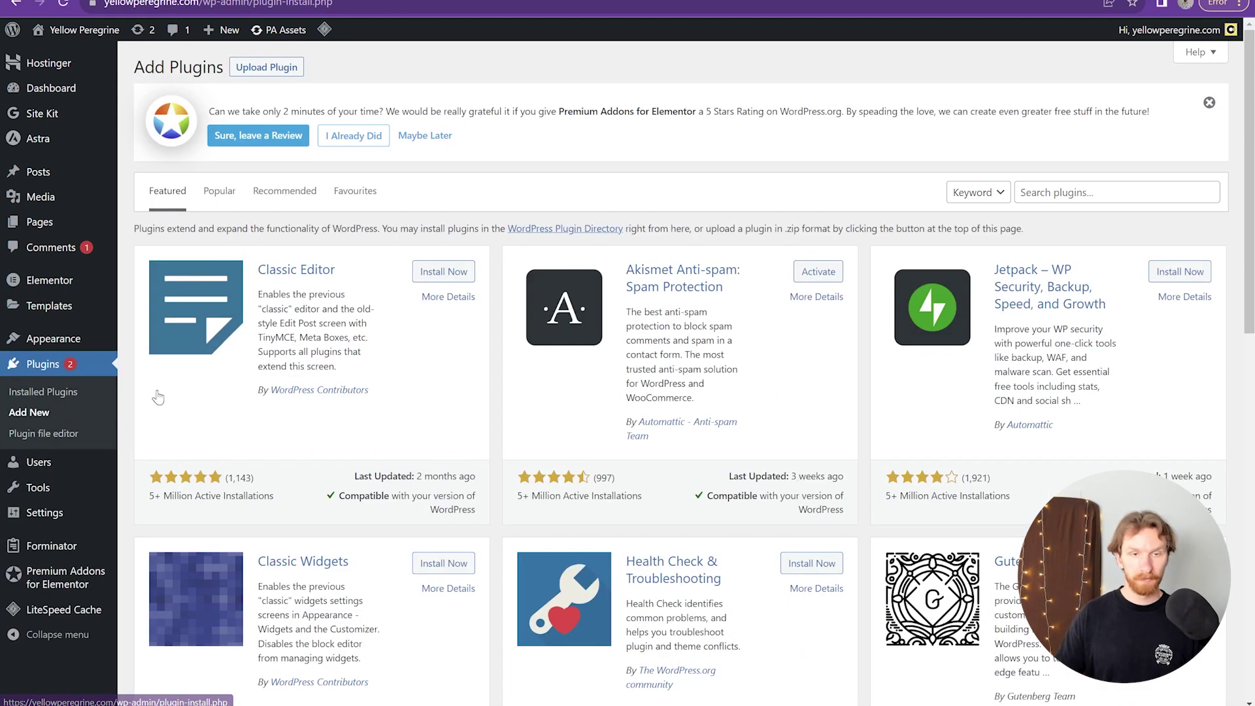
click(1071, 193)
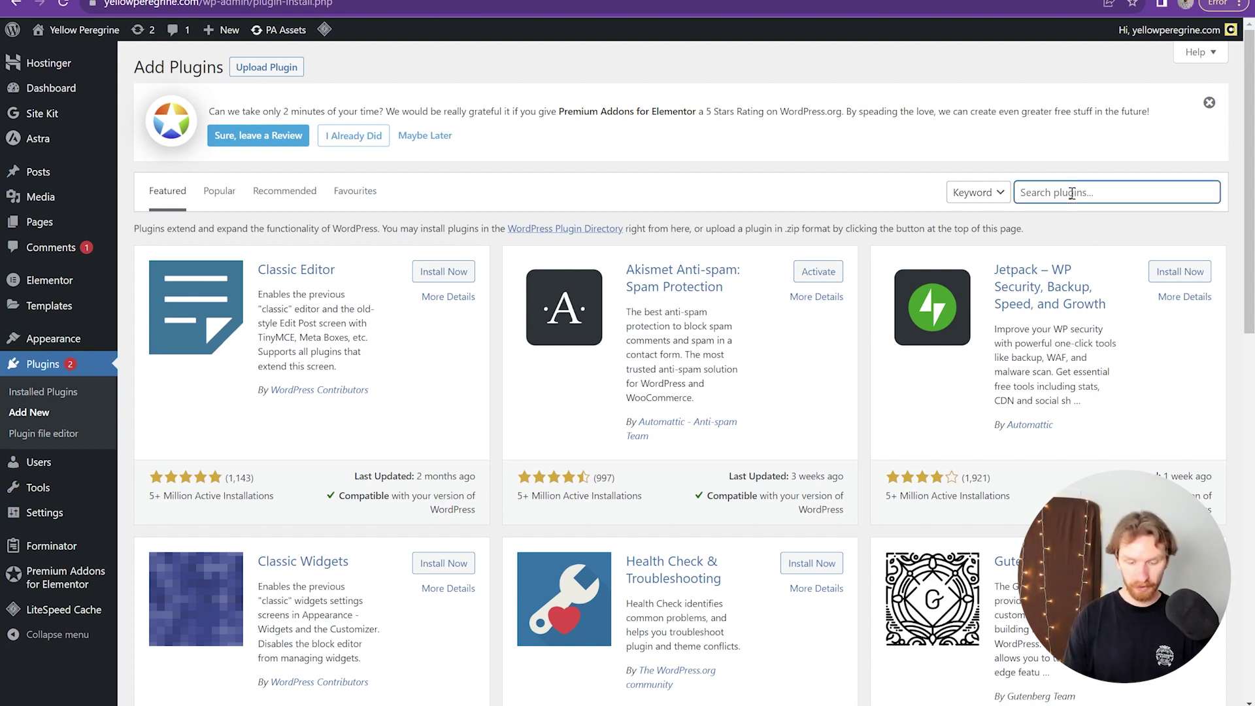
text(GTM4WP)
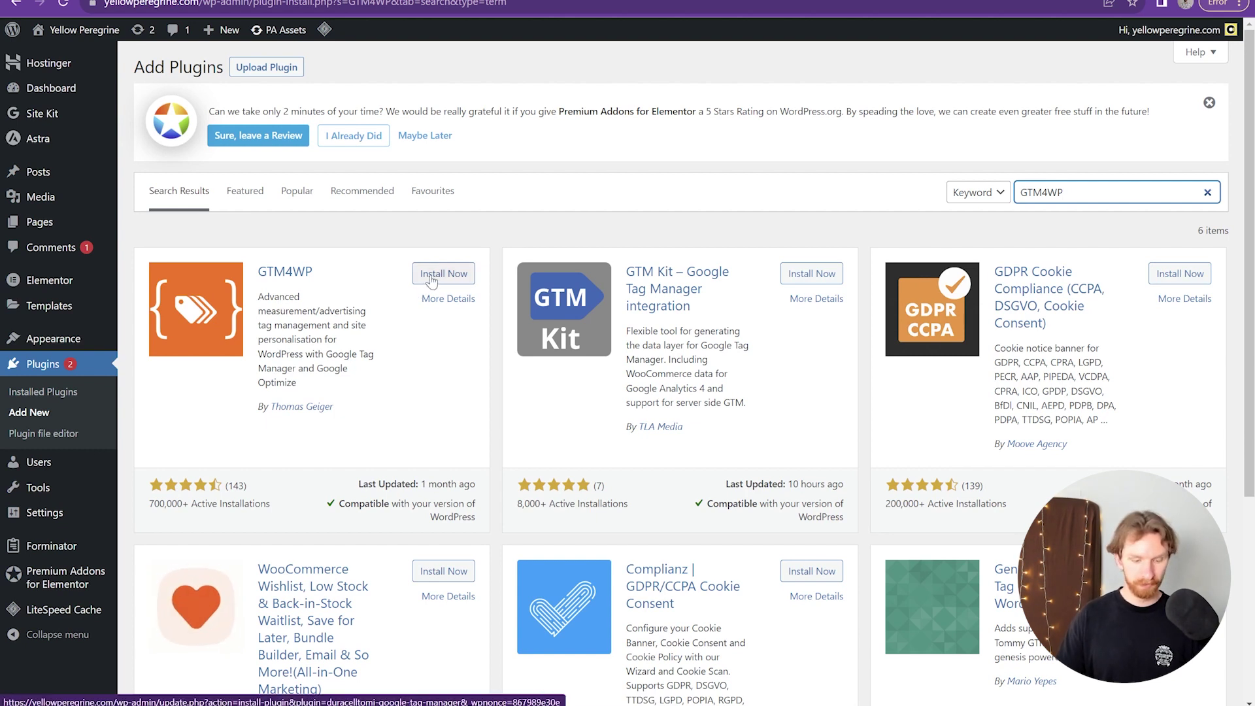
click(429, 280)
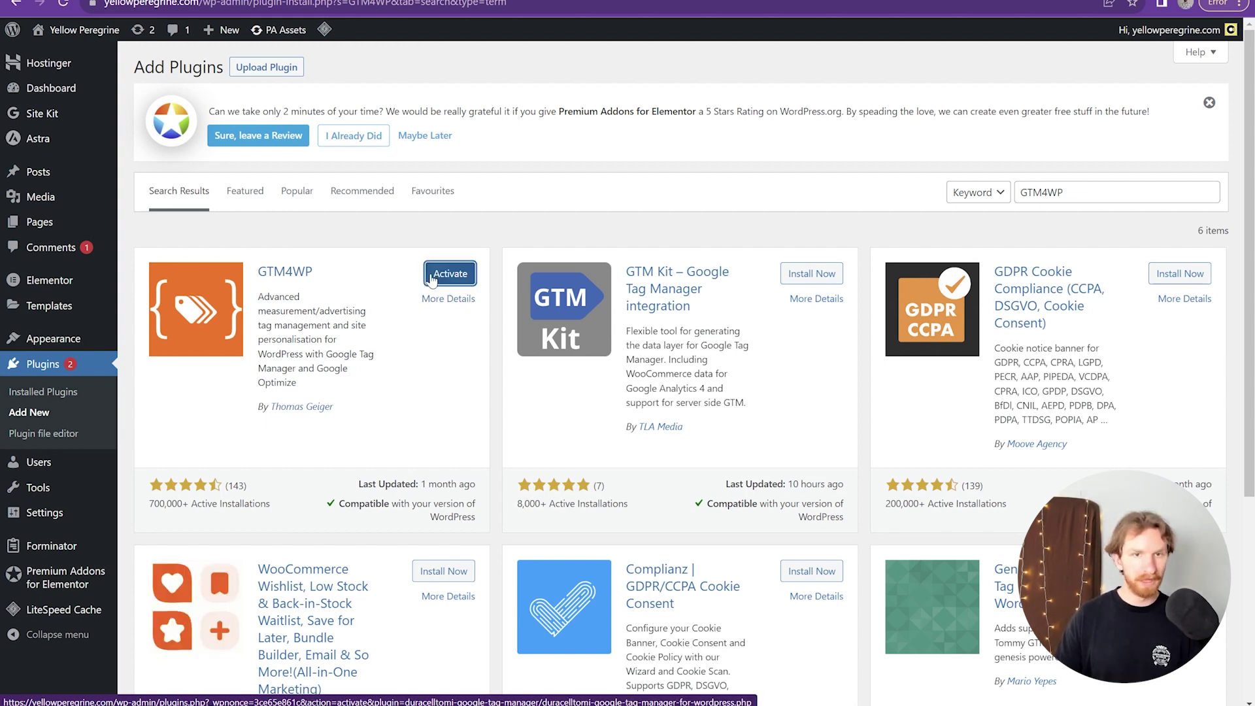
click(443, 280)
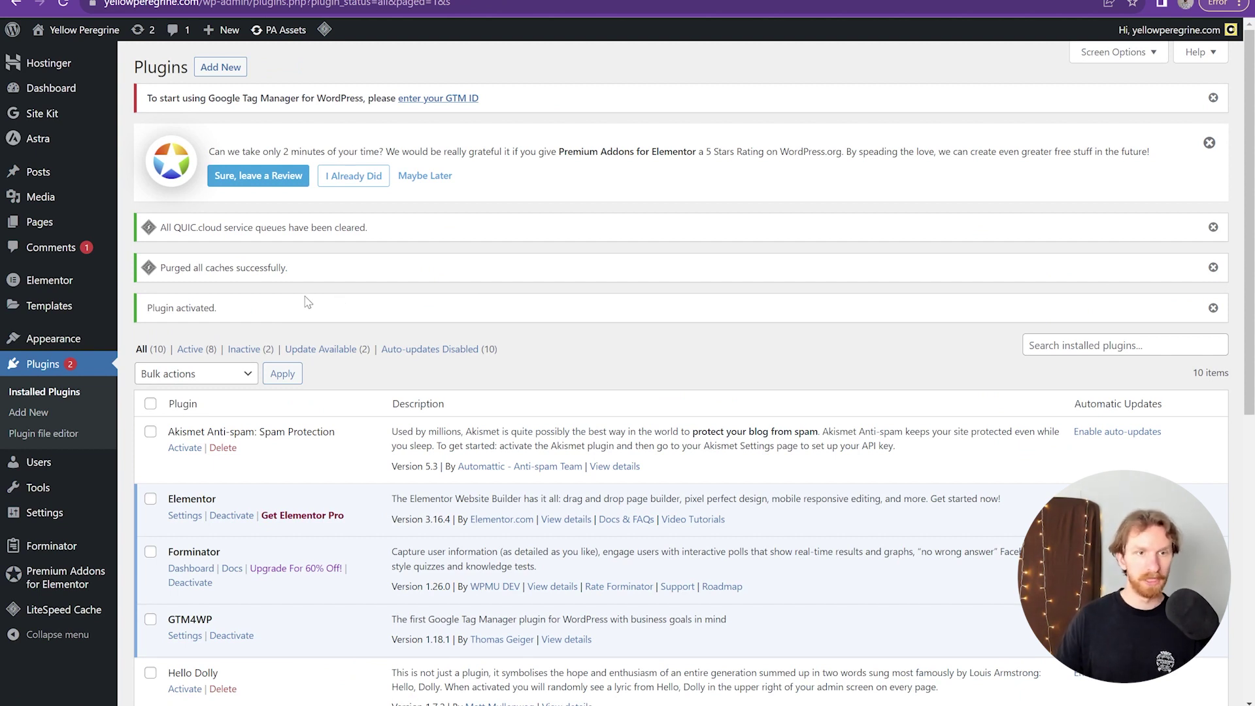
- Open the Google Tag Manager options in the WordPress settings to reach the Google Tag Manager ID field
mouse_move(54, 286)
scroll(53, 286, down, 3)
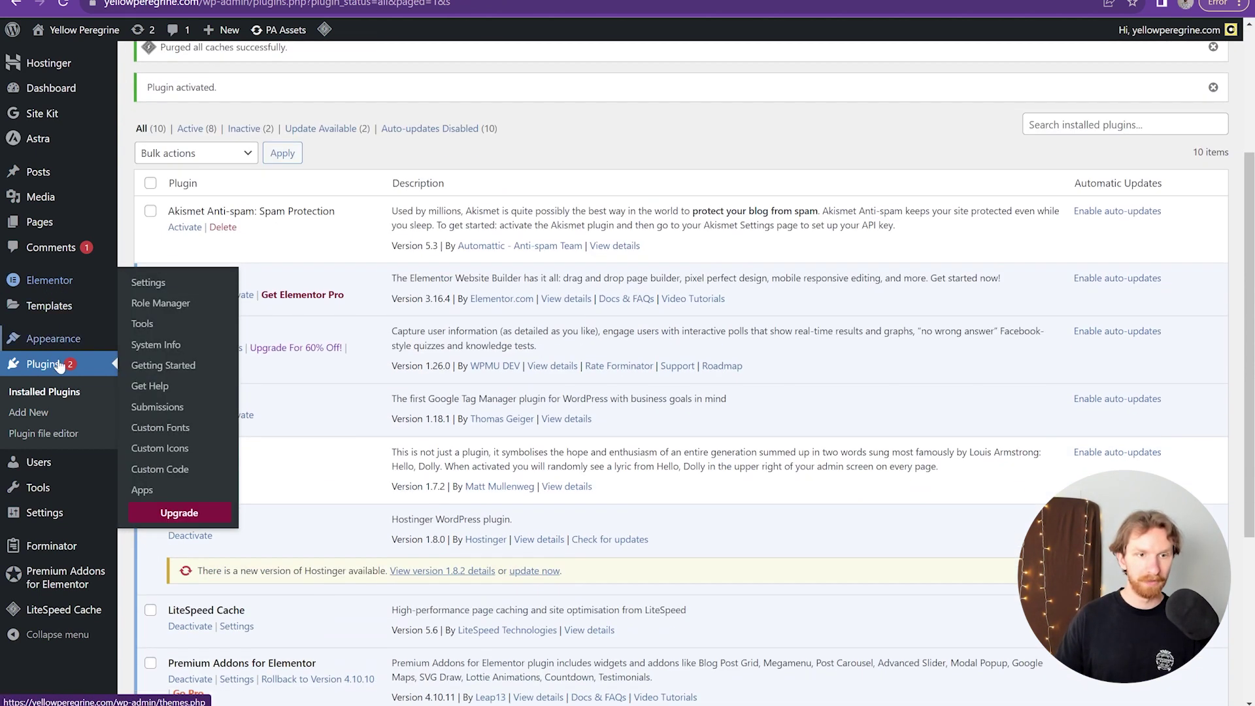
mouse_move(51, 523)
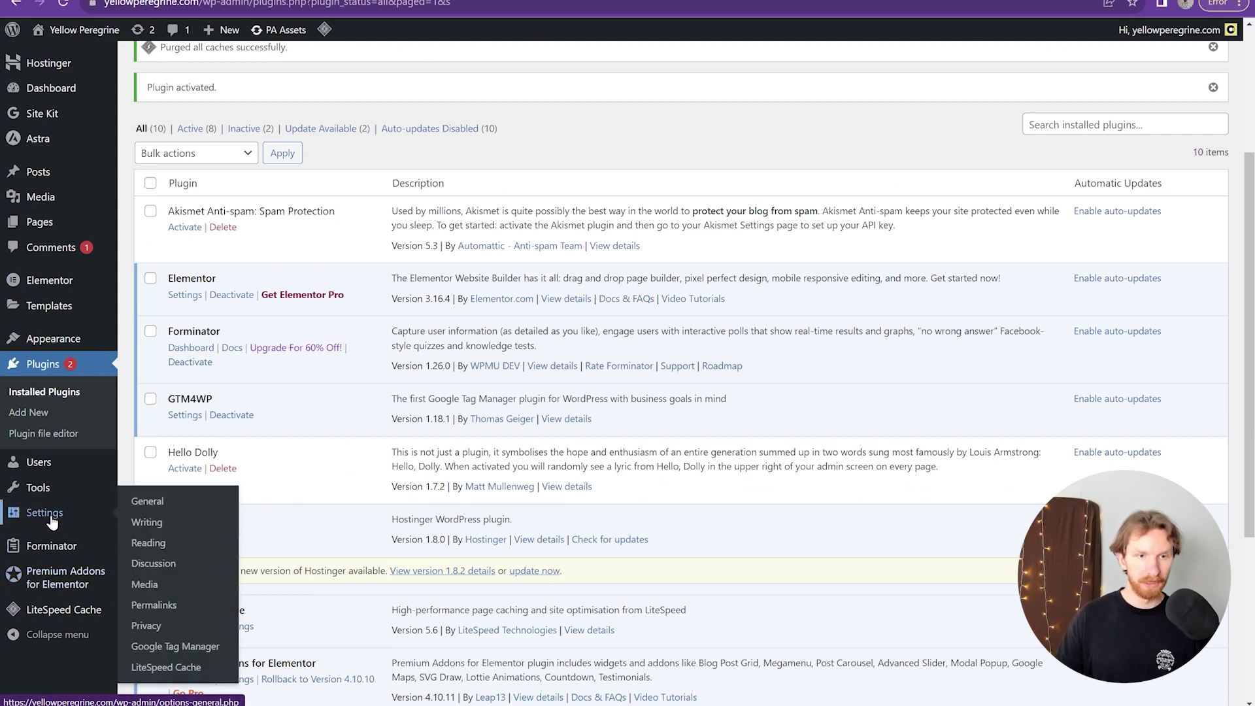
click(179, 655)
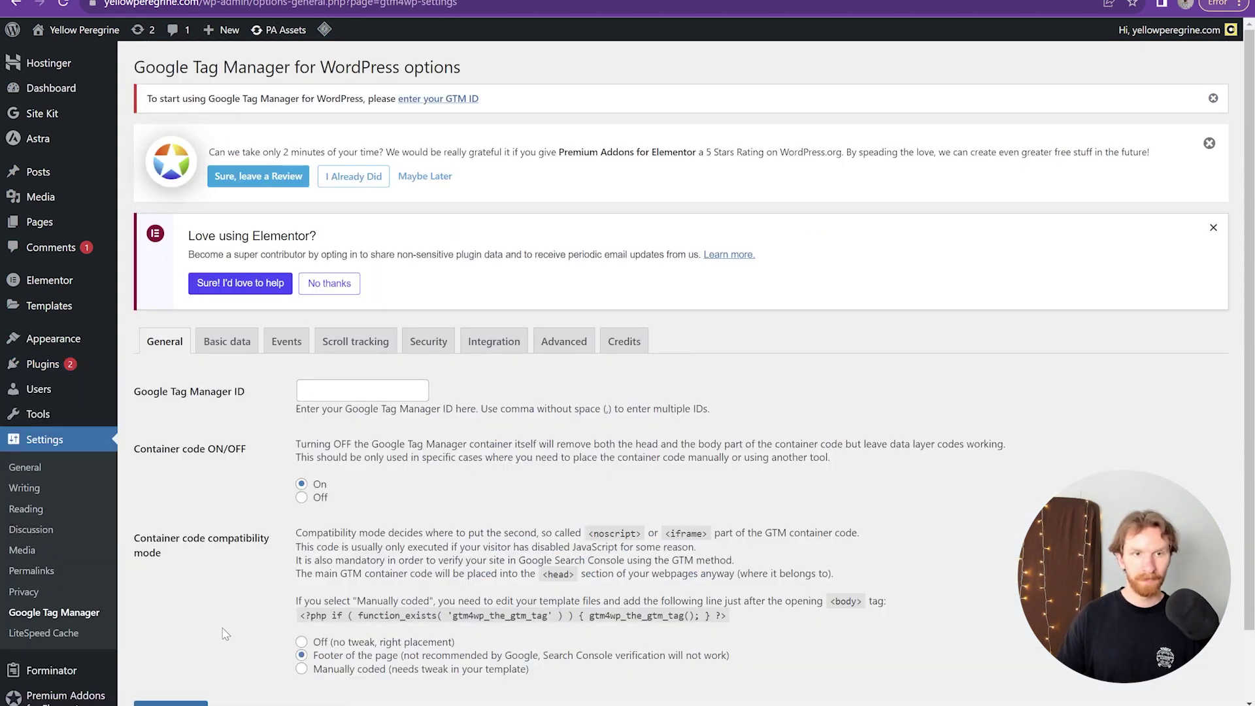
scroll(343, 335, down, 2)
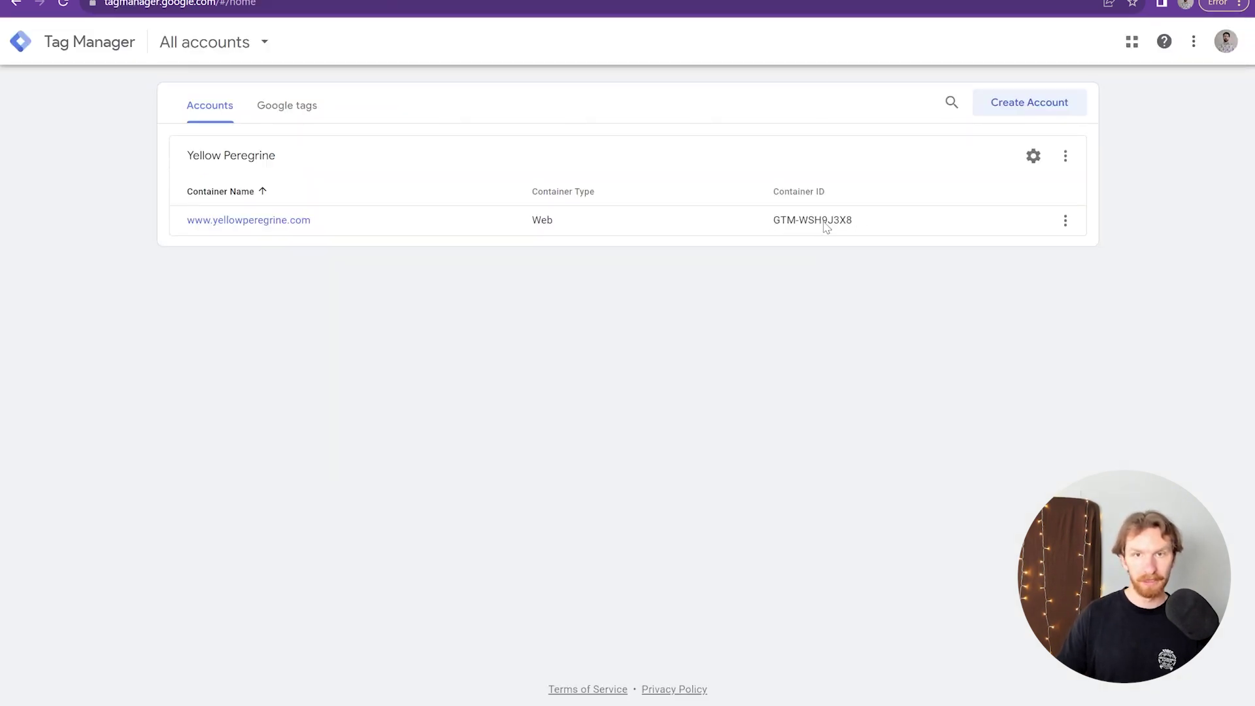
click(286, 230)
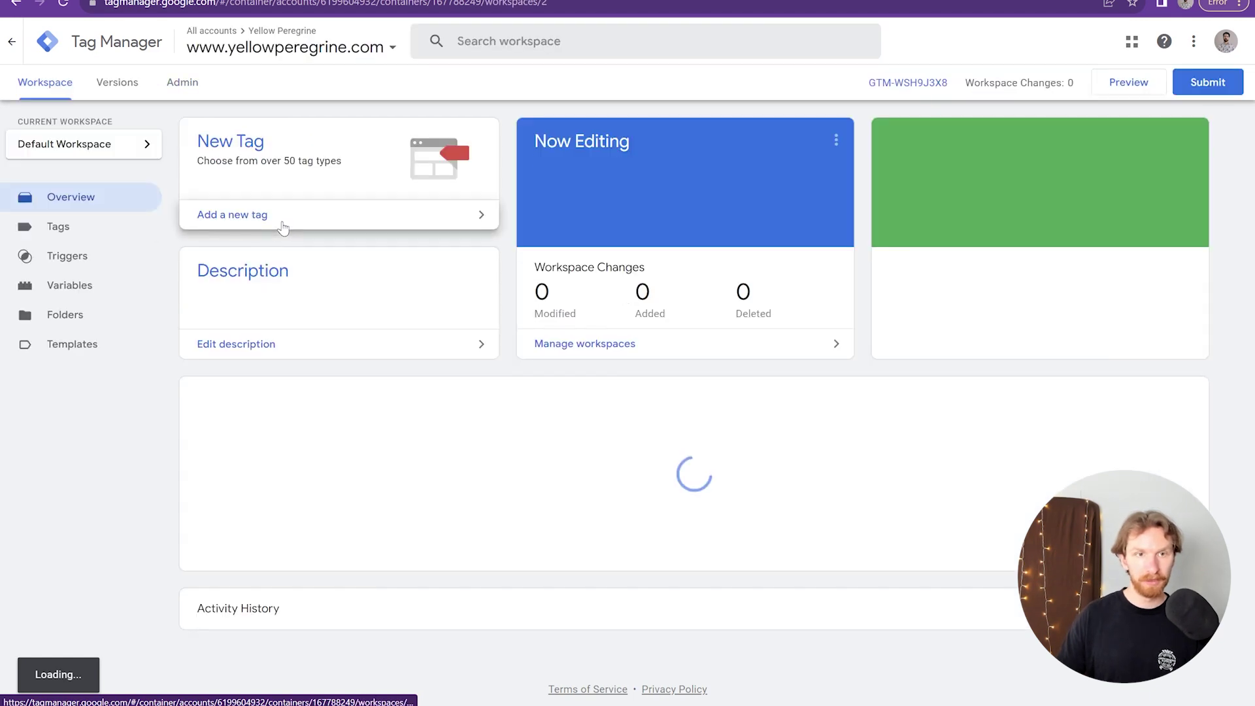
click(901, 84)
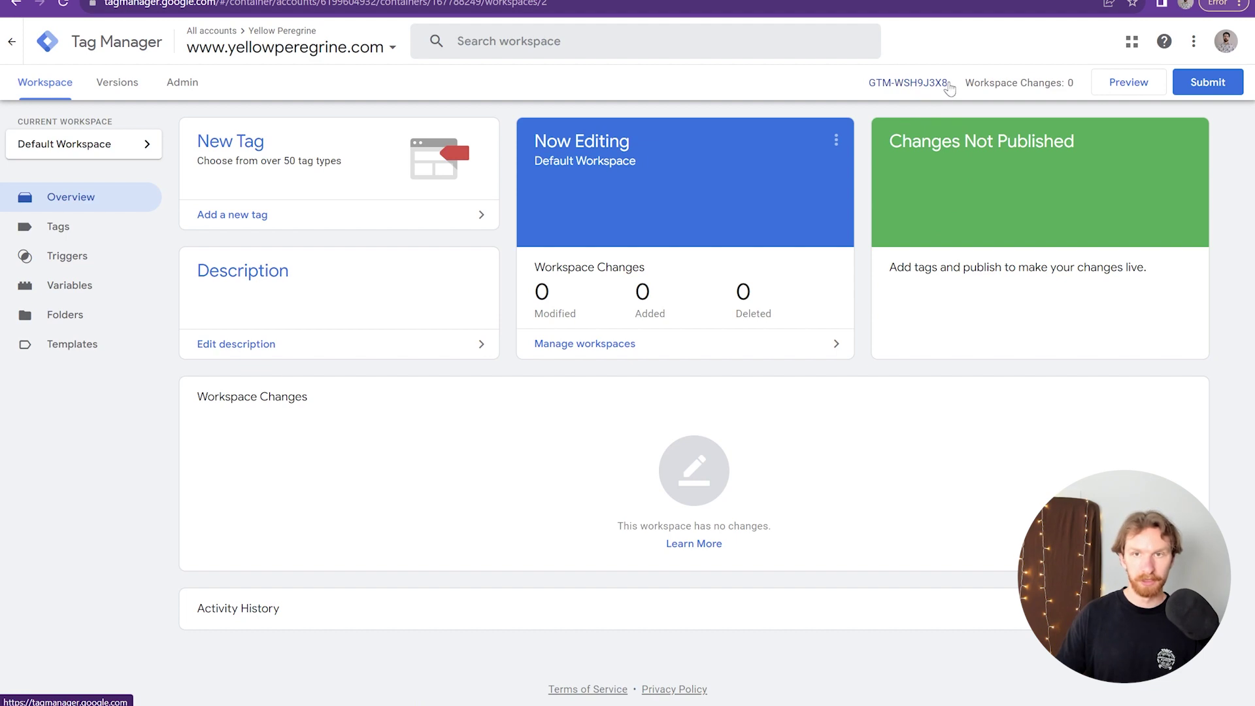
drag(947, 85, 870, 84)
right_click(882, 85)
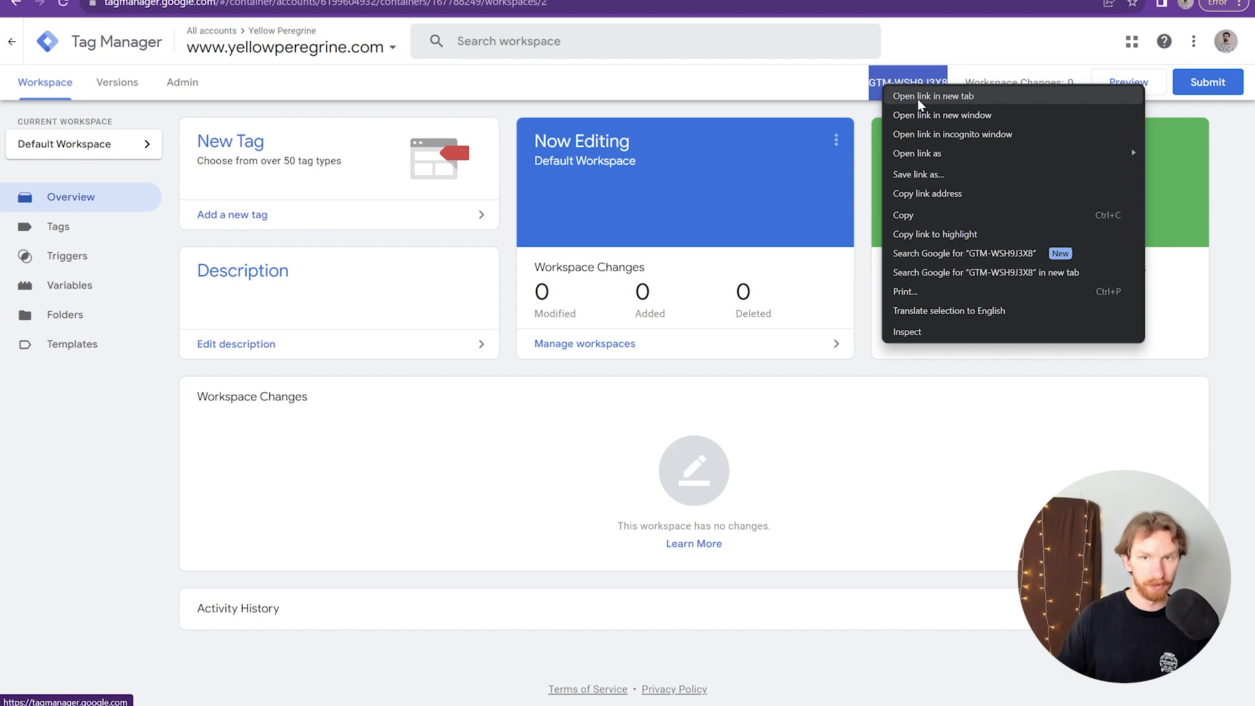
click(915, 217)
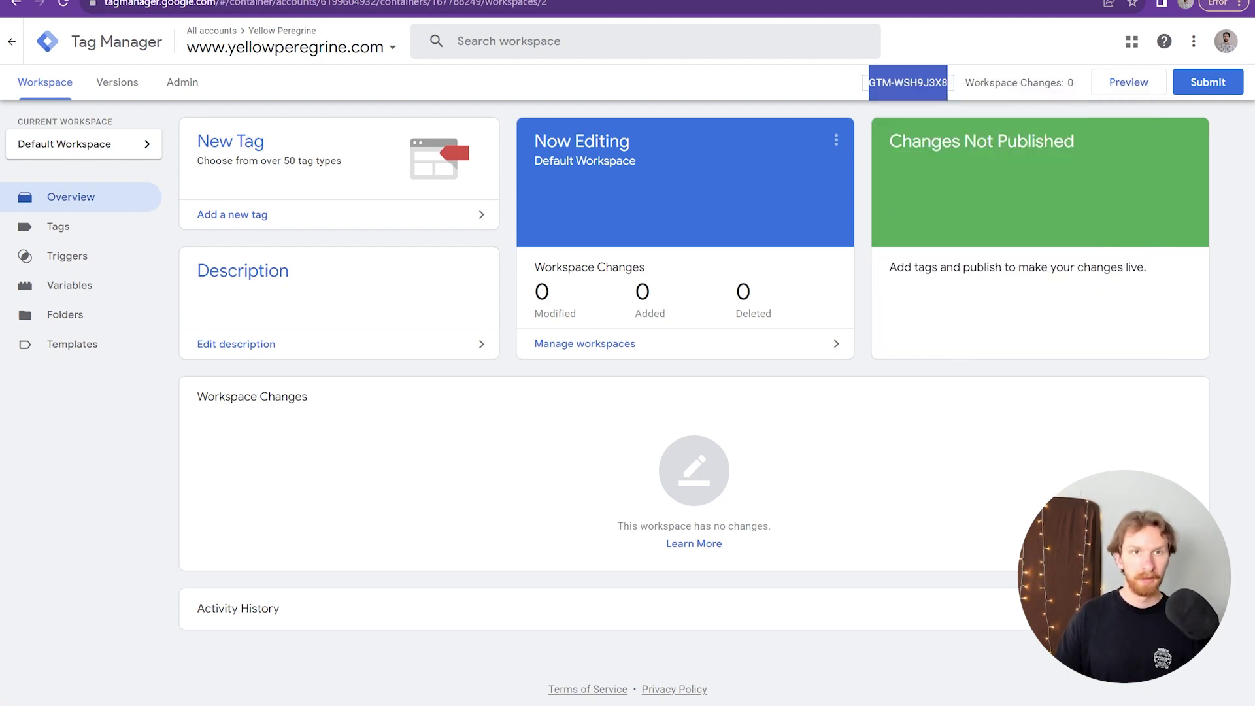
- Return to the WordPress plugin options, paste the copied container ID as the Google Tag Manager ID and save the changes
key(ctrl+Tab)
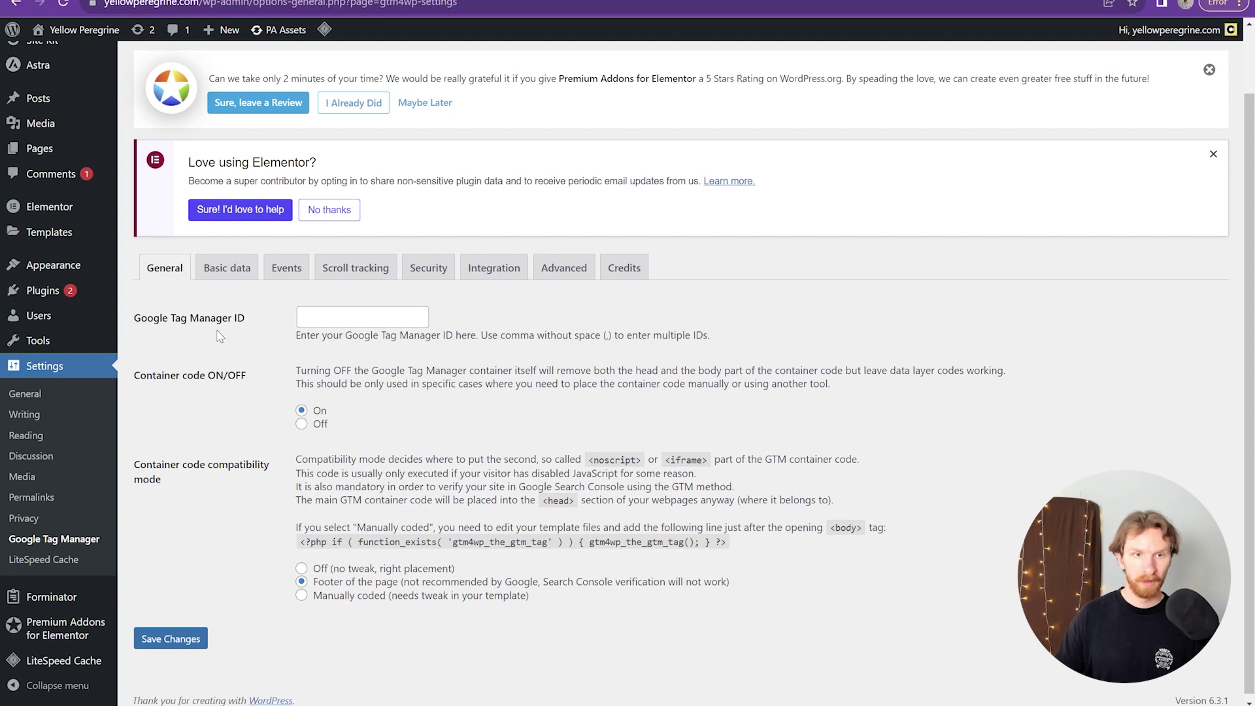
click(327, 317)
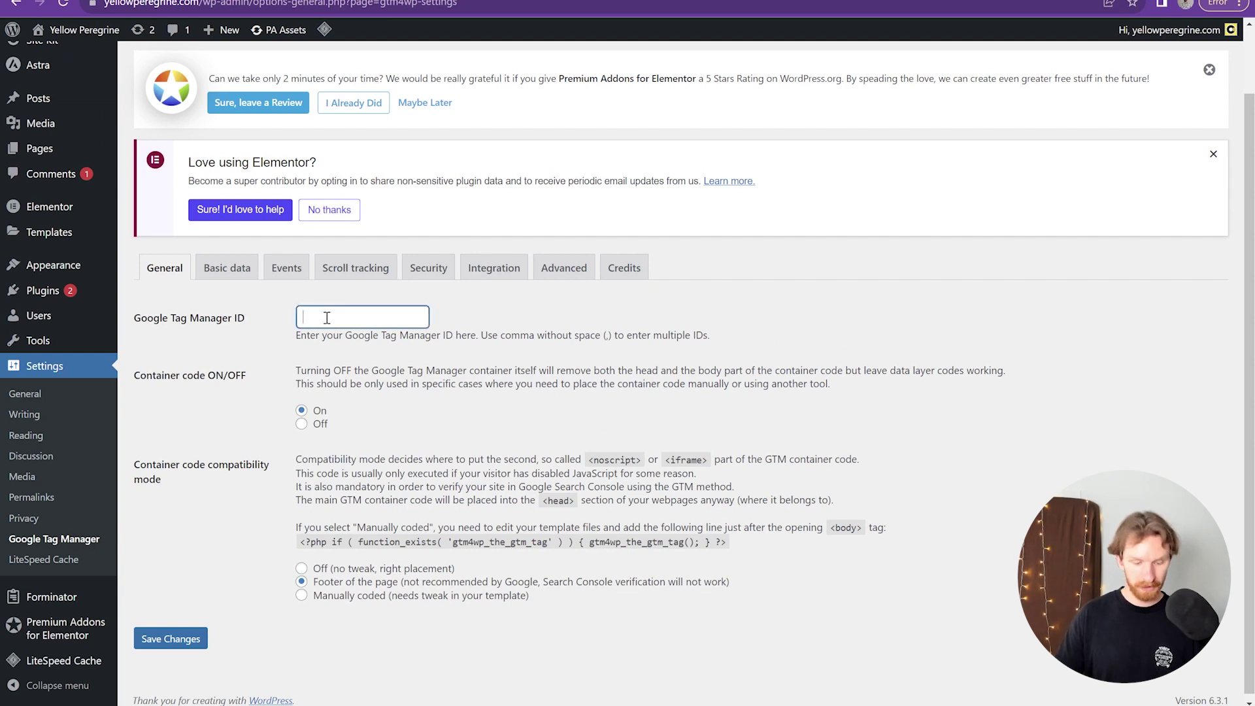
key(ctrl+v)
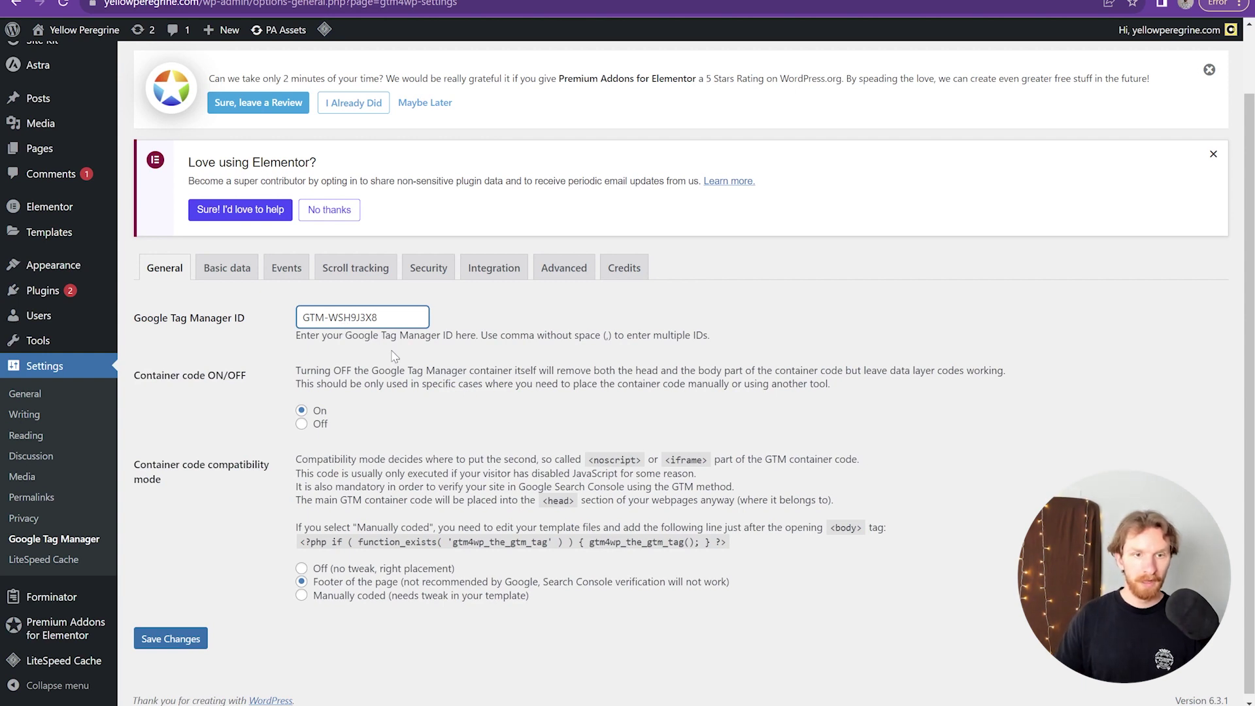
click(165, 641)
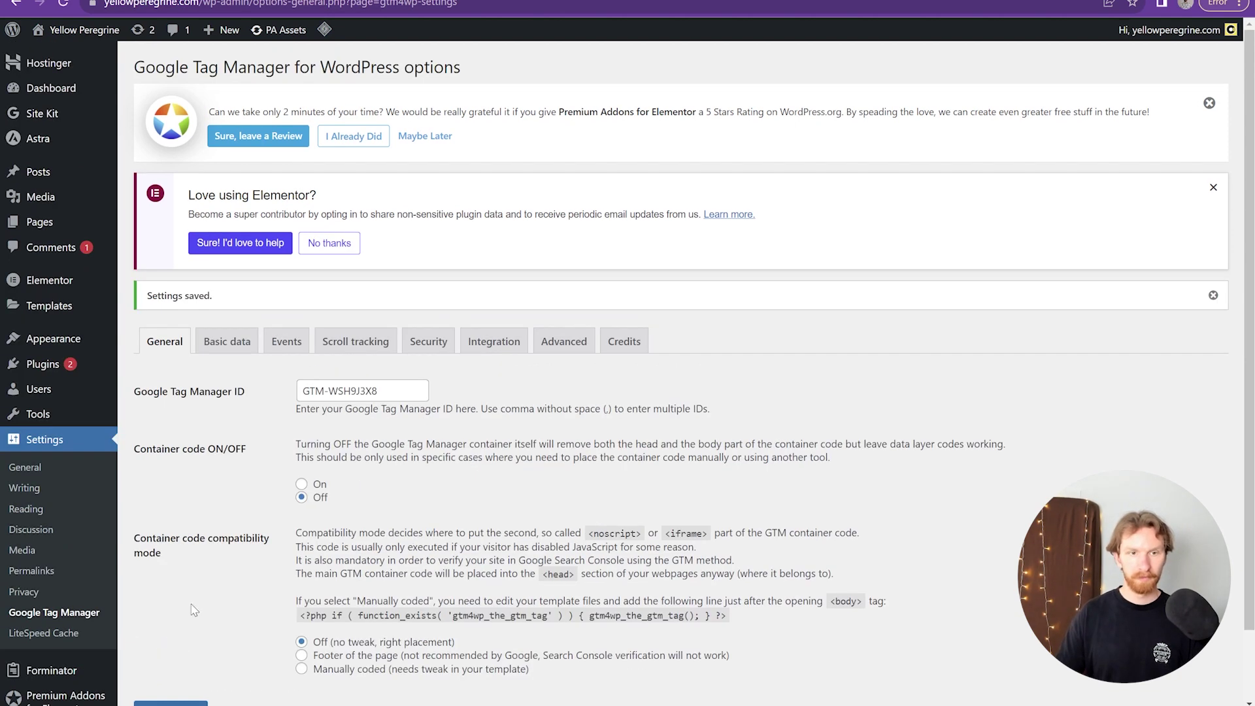
scroll(281, 438, down, 2)
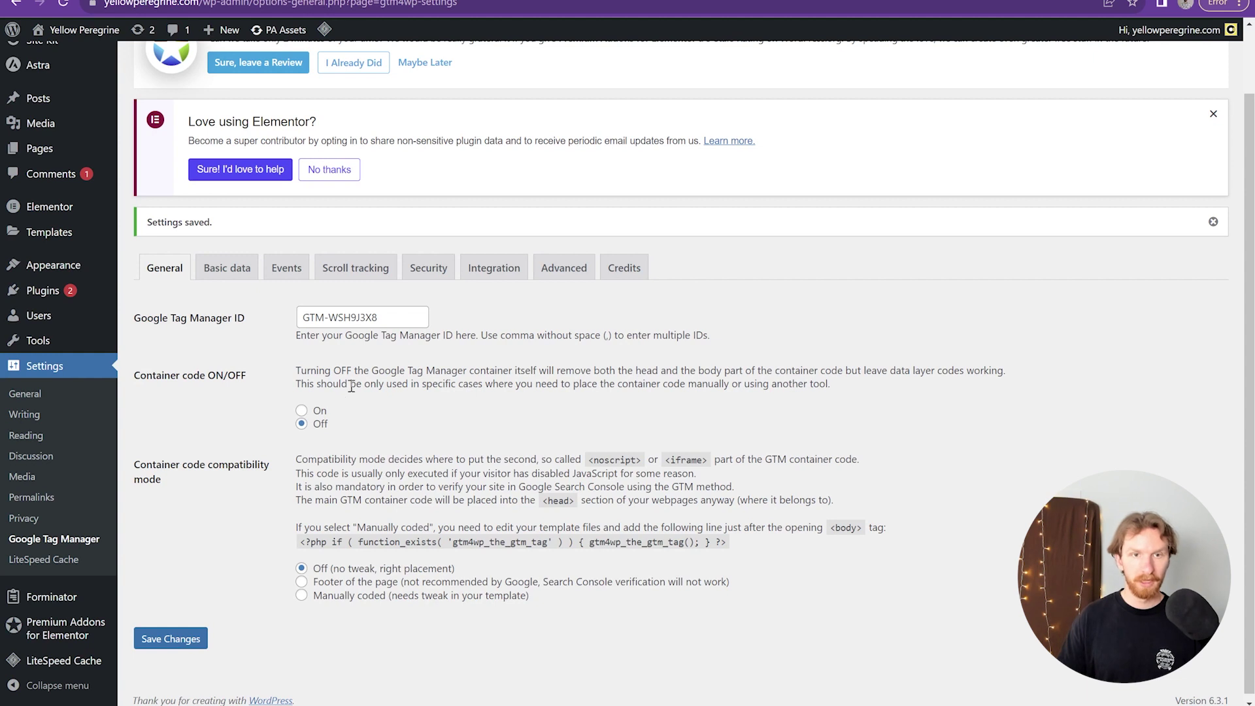
- Enable Track enhanced e-commerce in the WooCommerce integration settings of the Google Tag Manager plugin
click(490, 269)
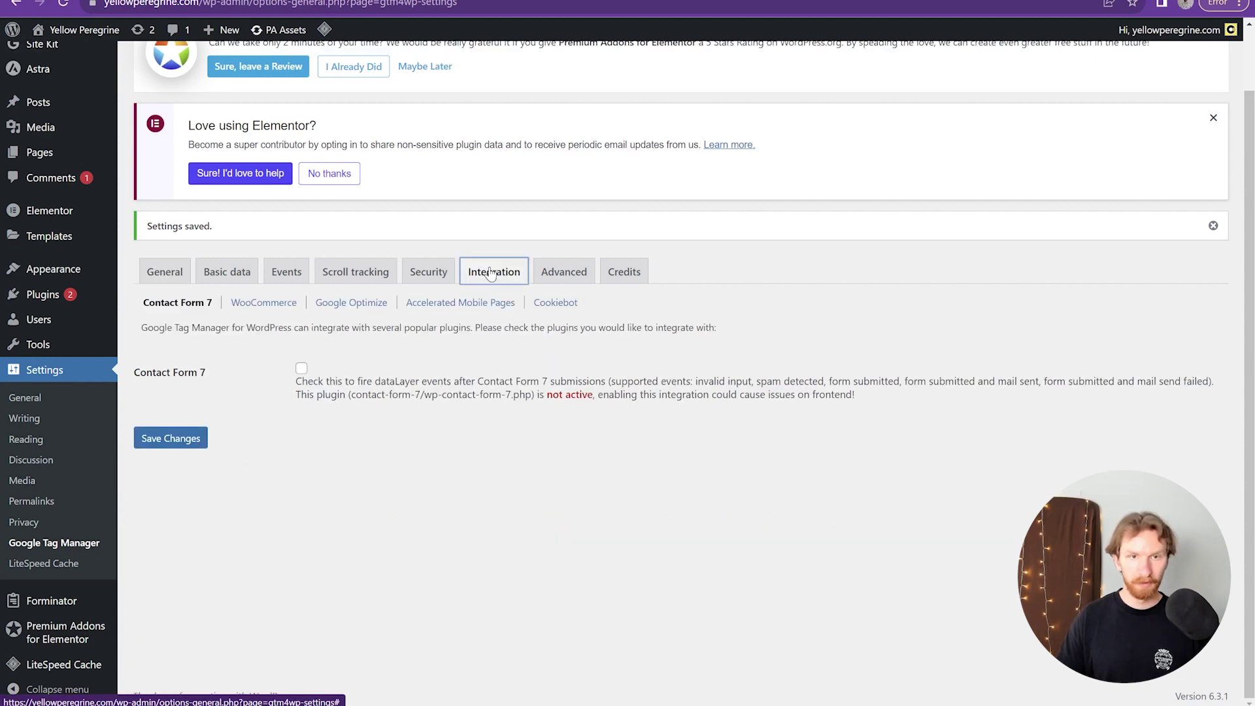
click(259, 304)
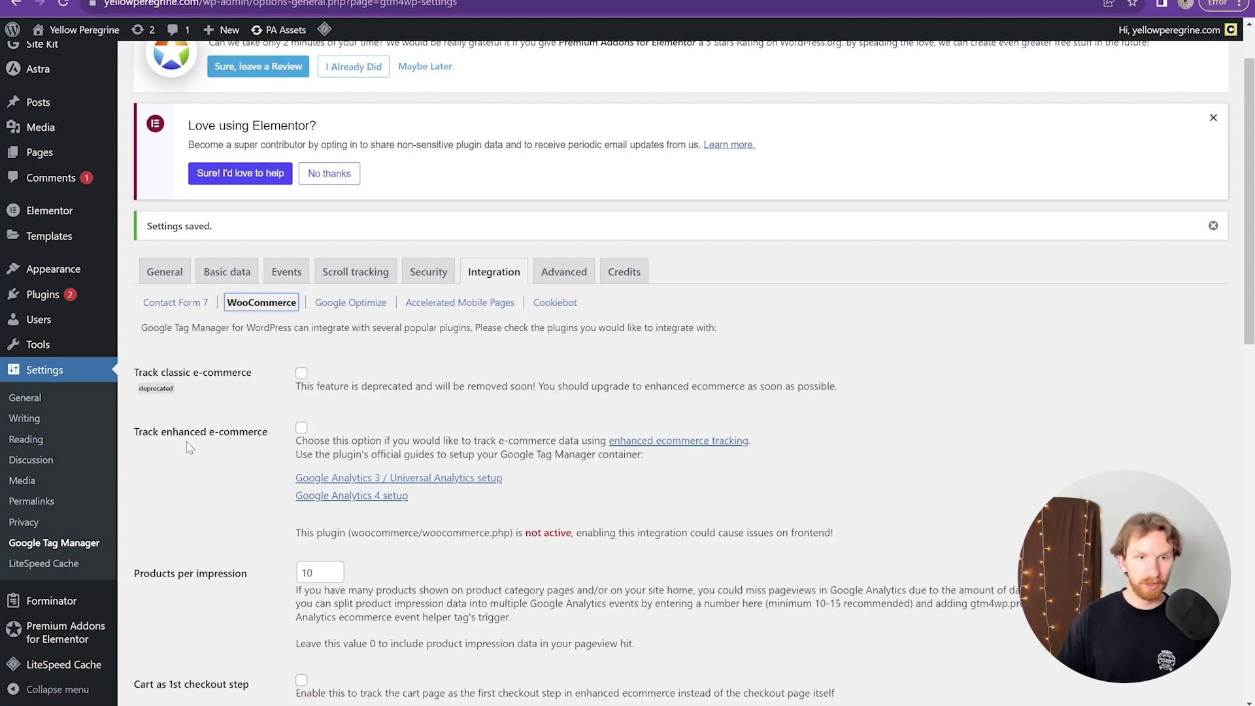
click(301, 430)
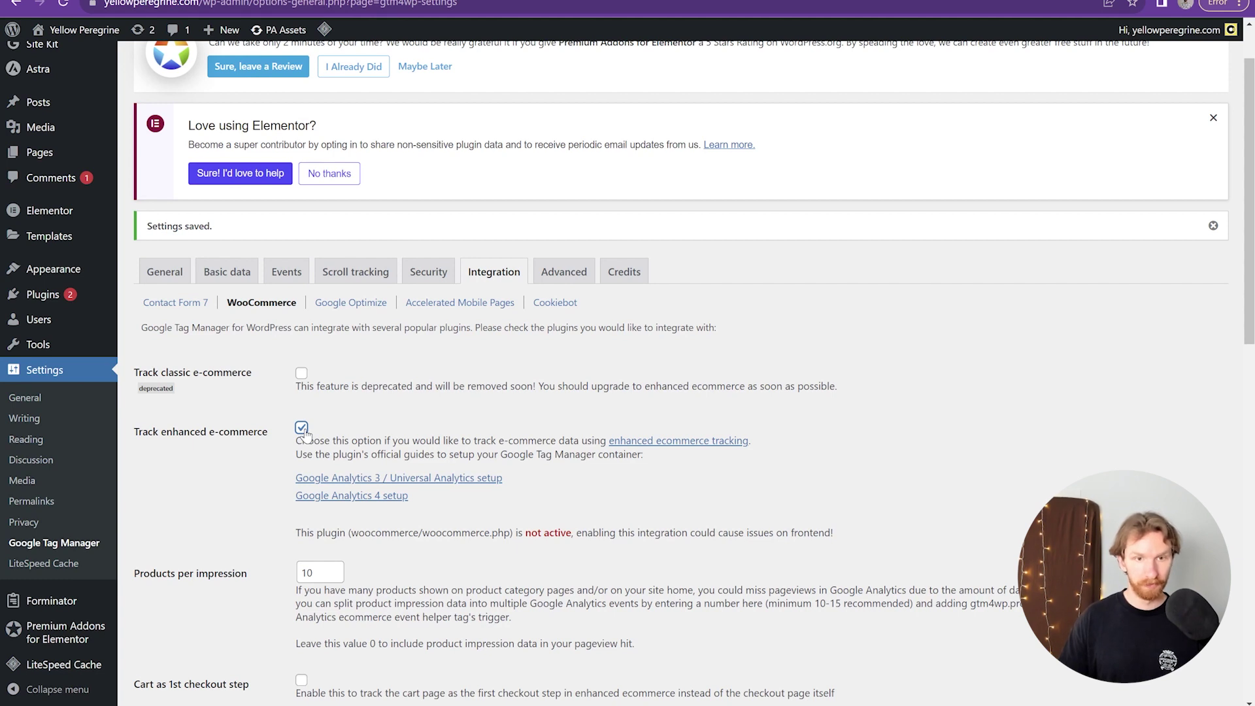
click(184, 275)
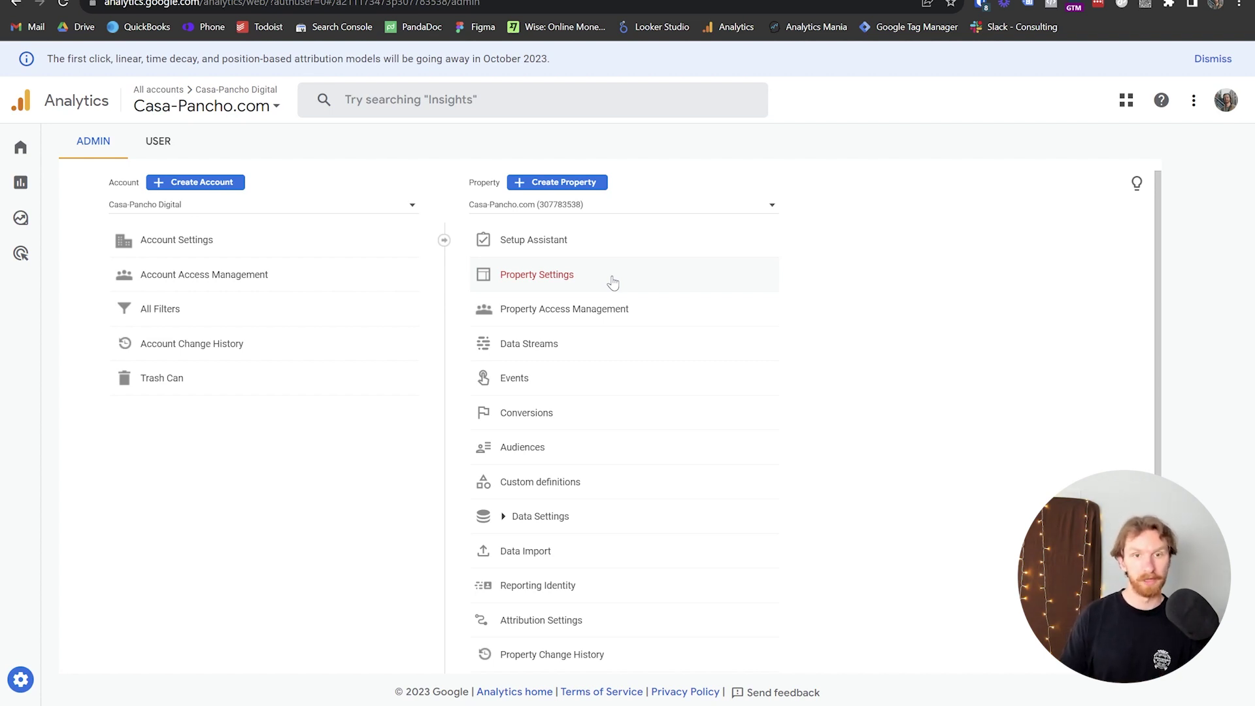
- In Google Analytics, start a new property from the admin area, name it Yellow Peregrine and continue with the default time zone and currency
mouse_move(17, 153)
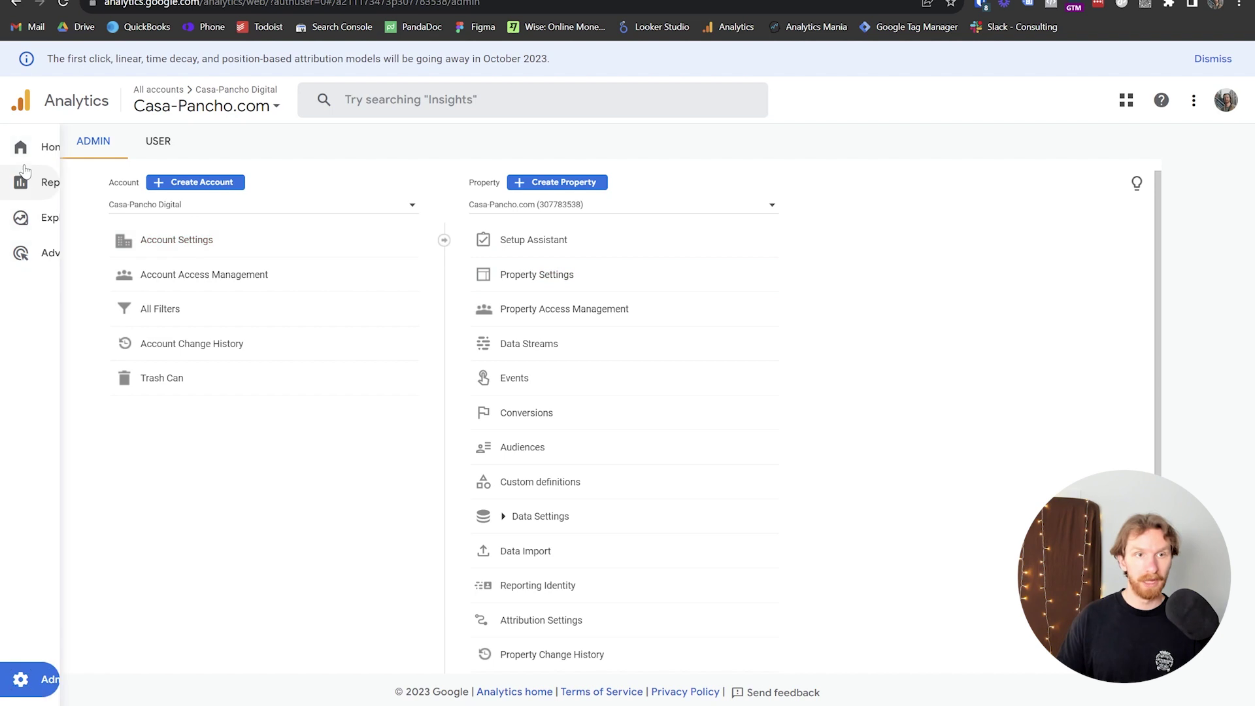
click(20, 152)
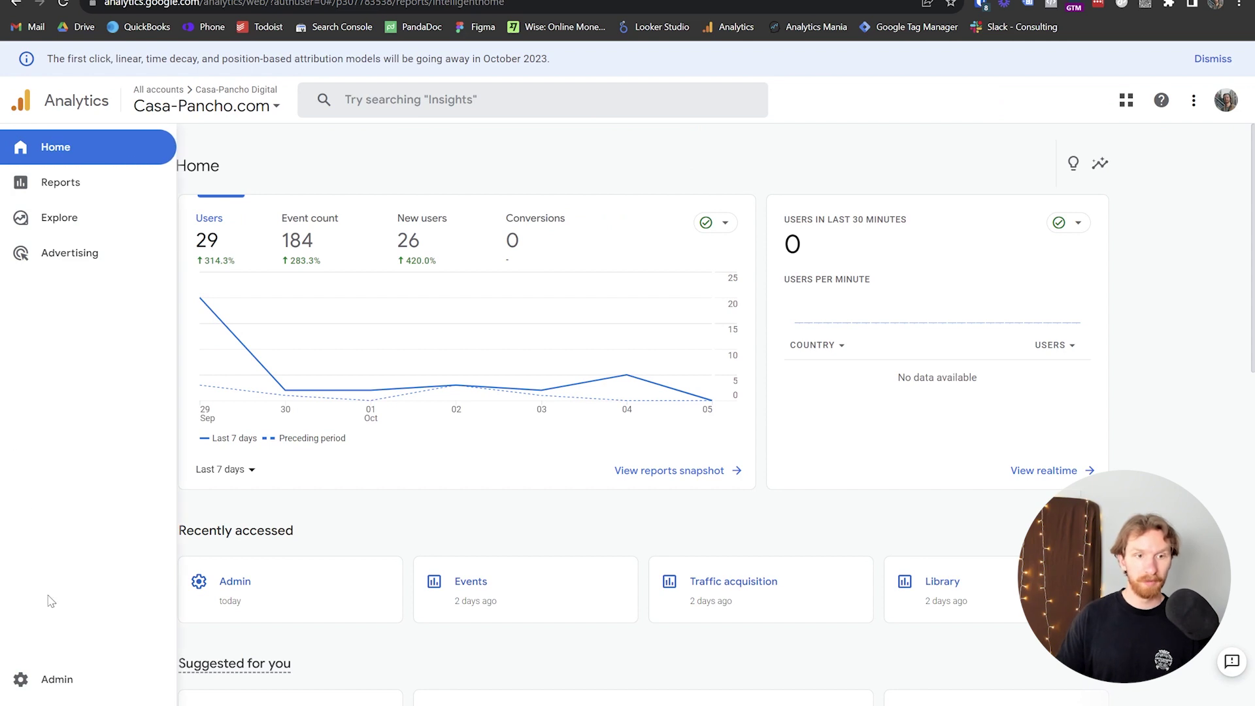
click(53, 682)
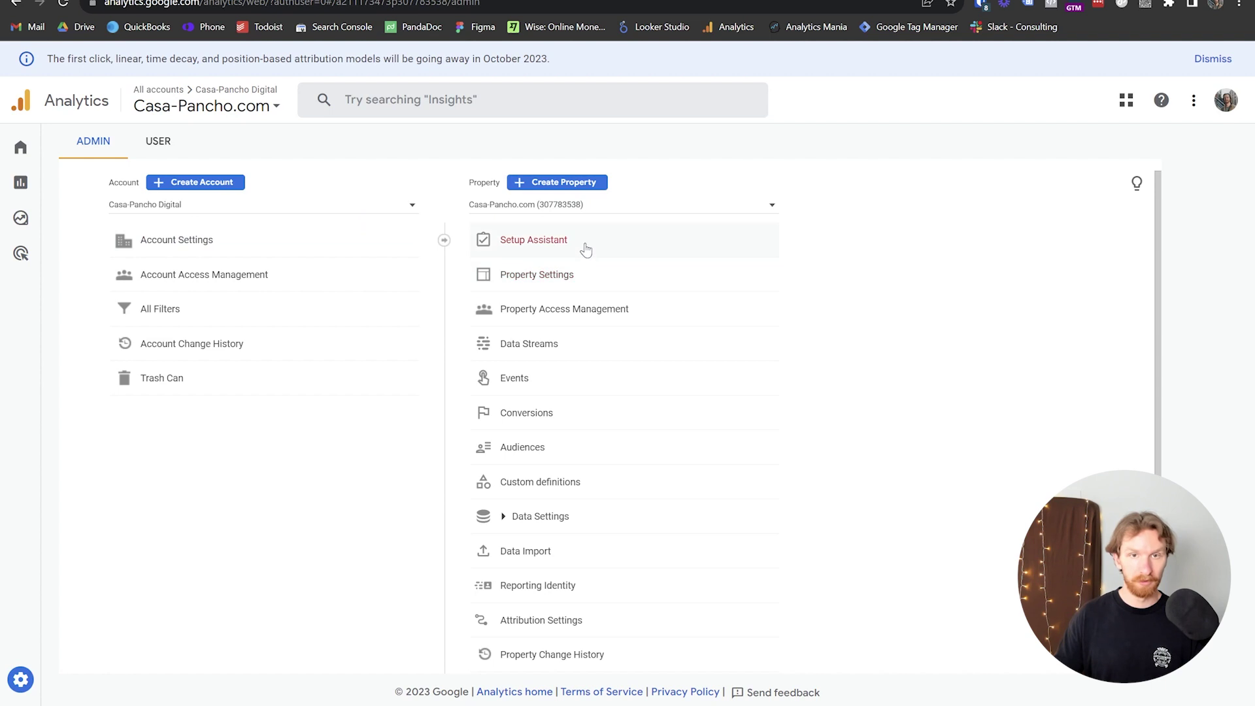
click(570, 186)
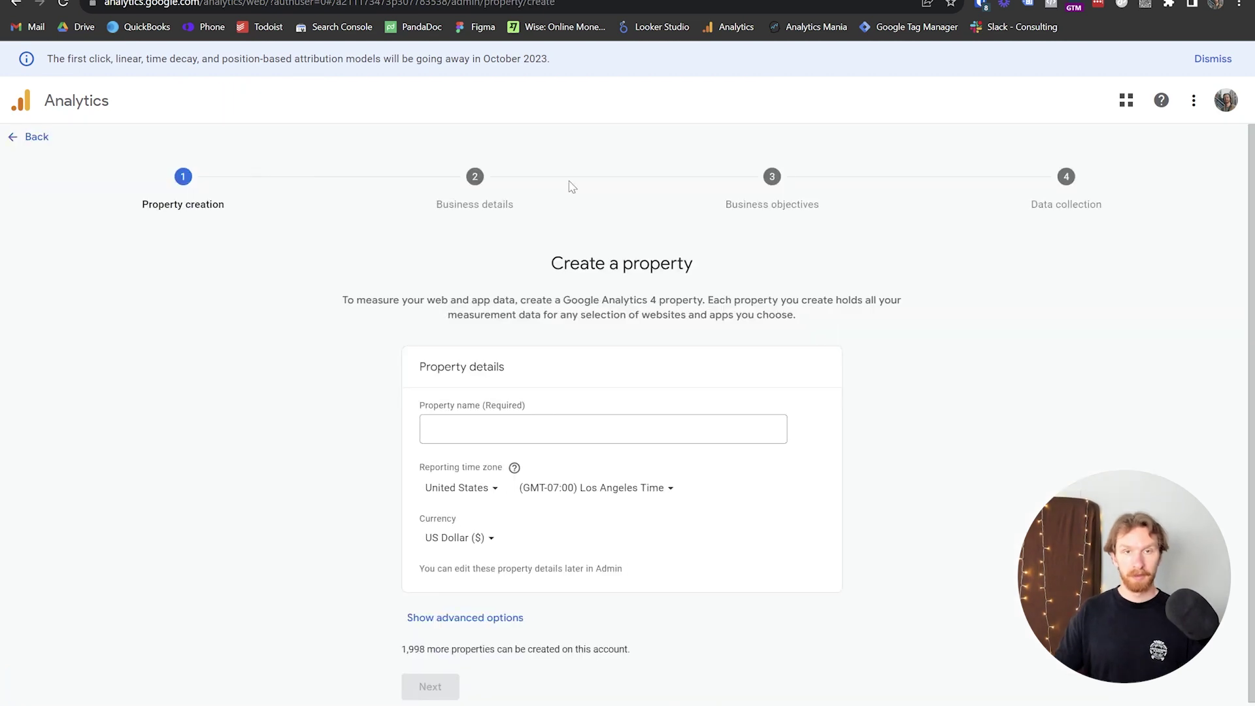
click(537, 422)
text(yE)
text(ell)
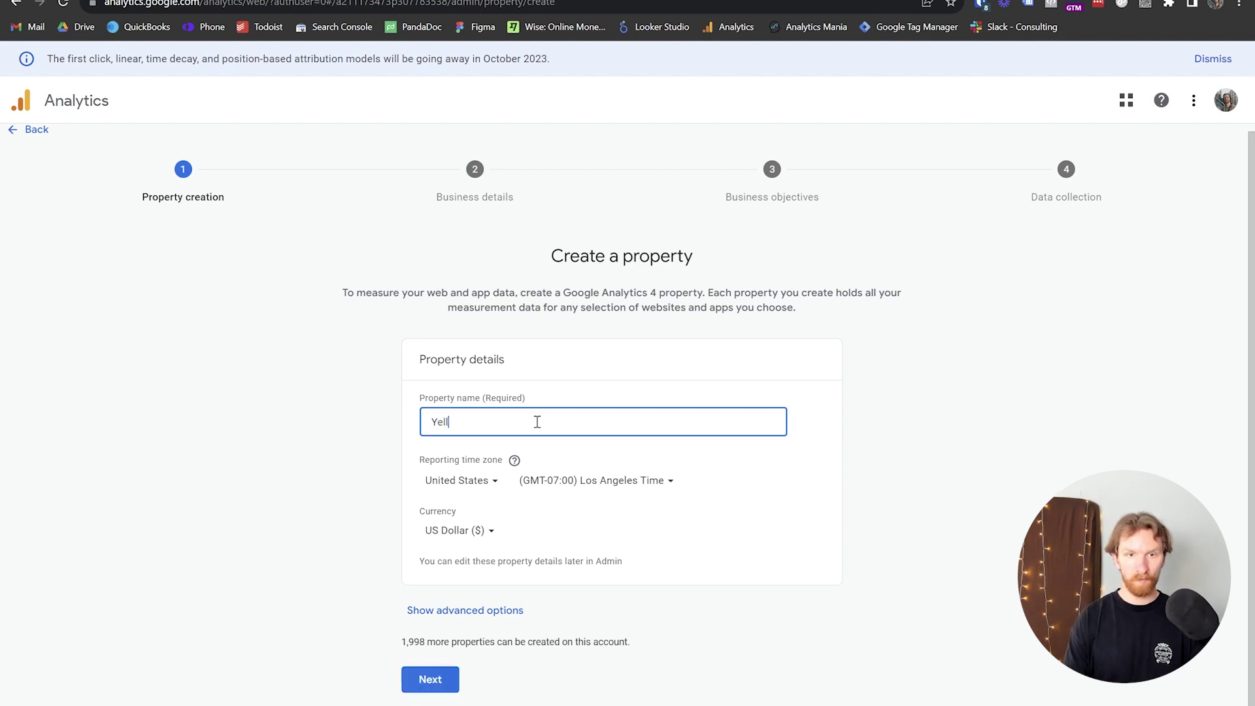
text(ow Peregrine)
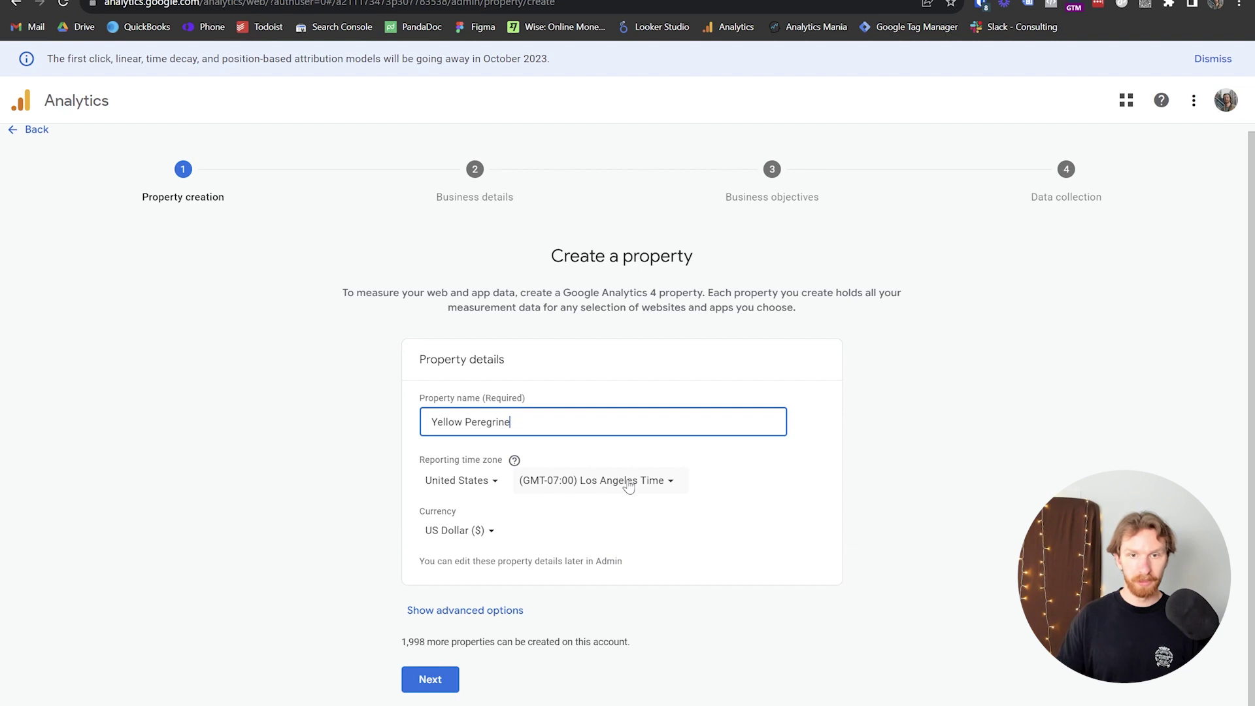
click(440, 680)
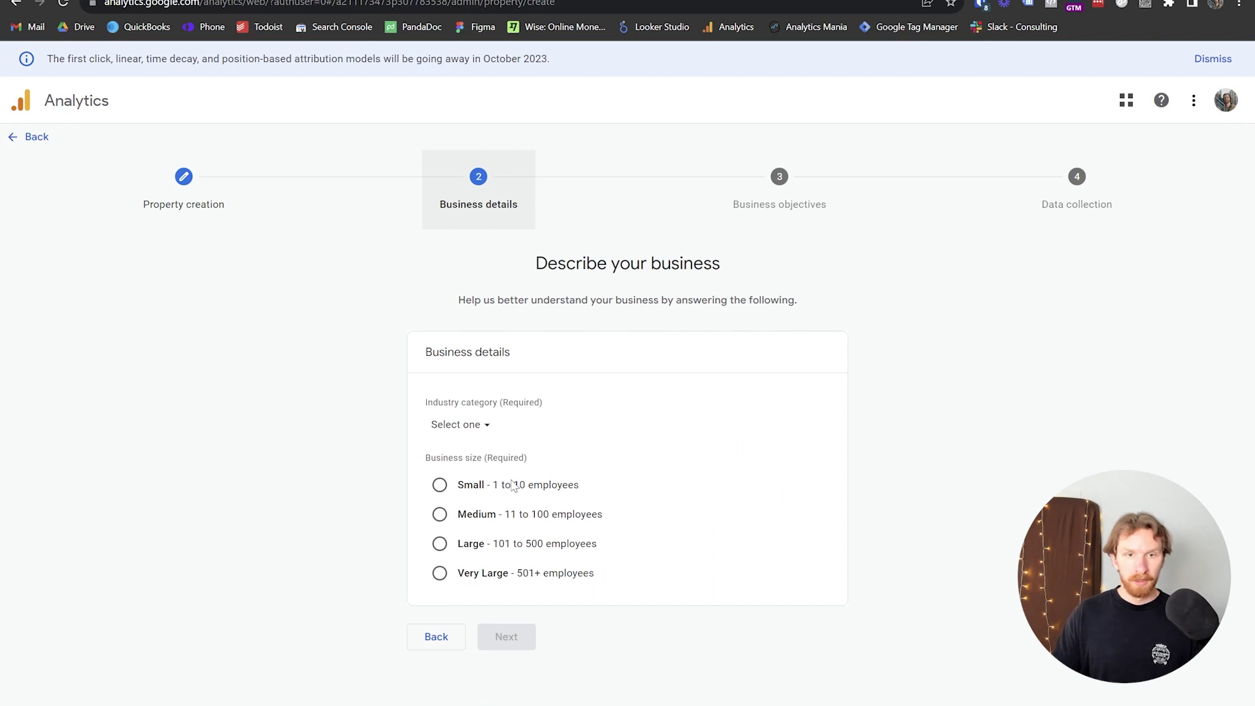
- Describe the business as Small - 1 to 10 employees in the Travel industry and continue to the business objectives
click(440, 487)
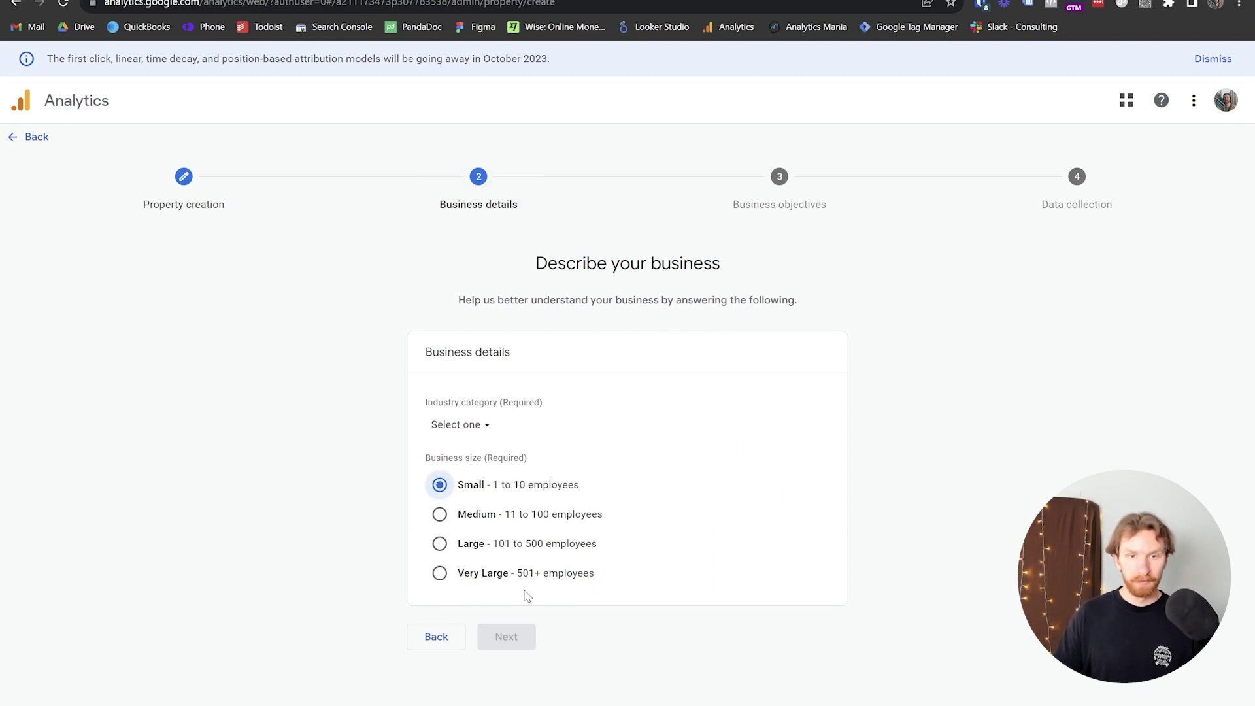
click(487, 425)
scroll(504, 356, down, 5)
click(494, 376)
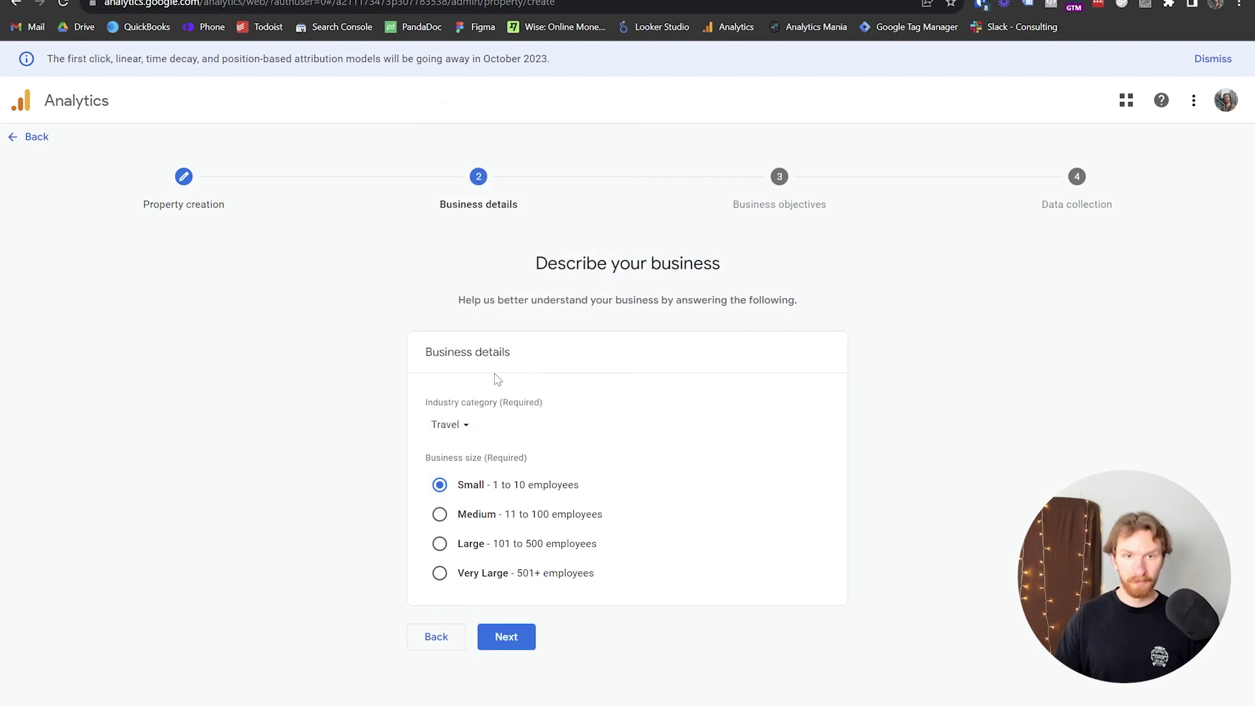
click(513, 642)
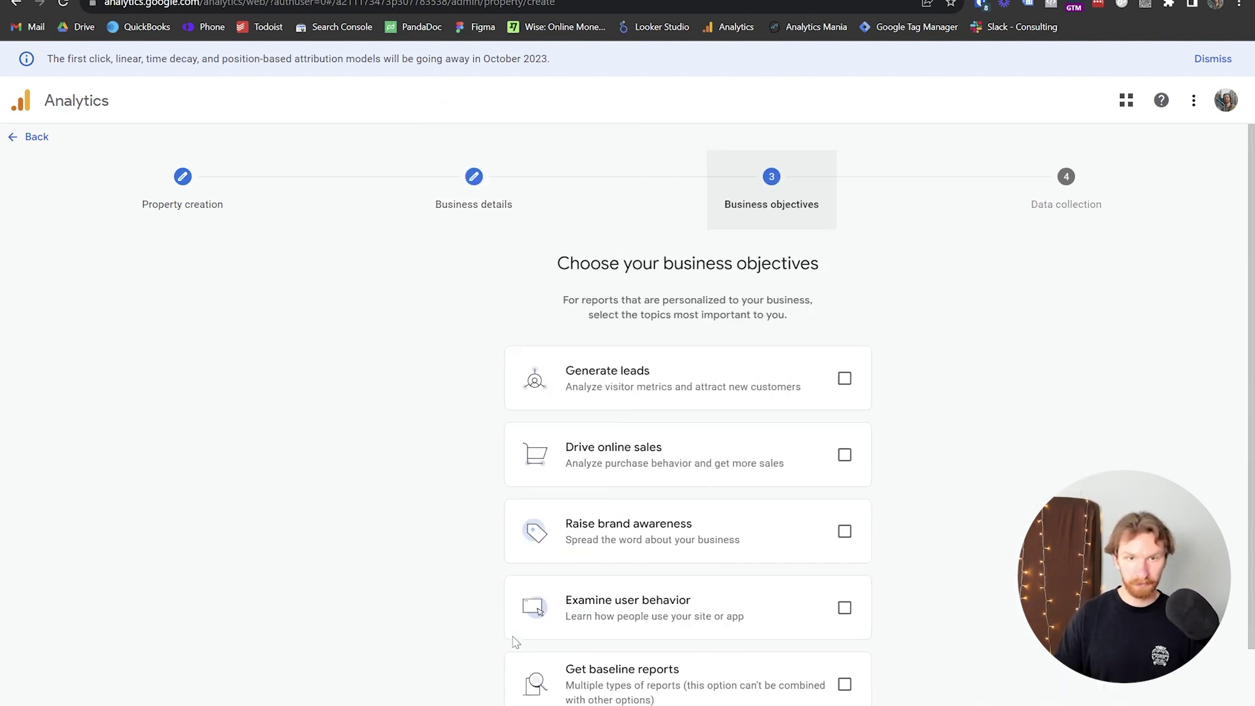
scroll(588, 384, down, 2)
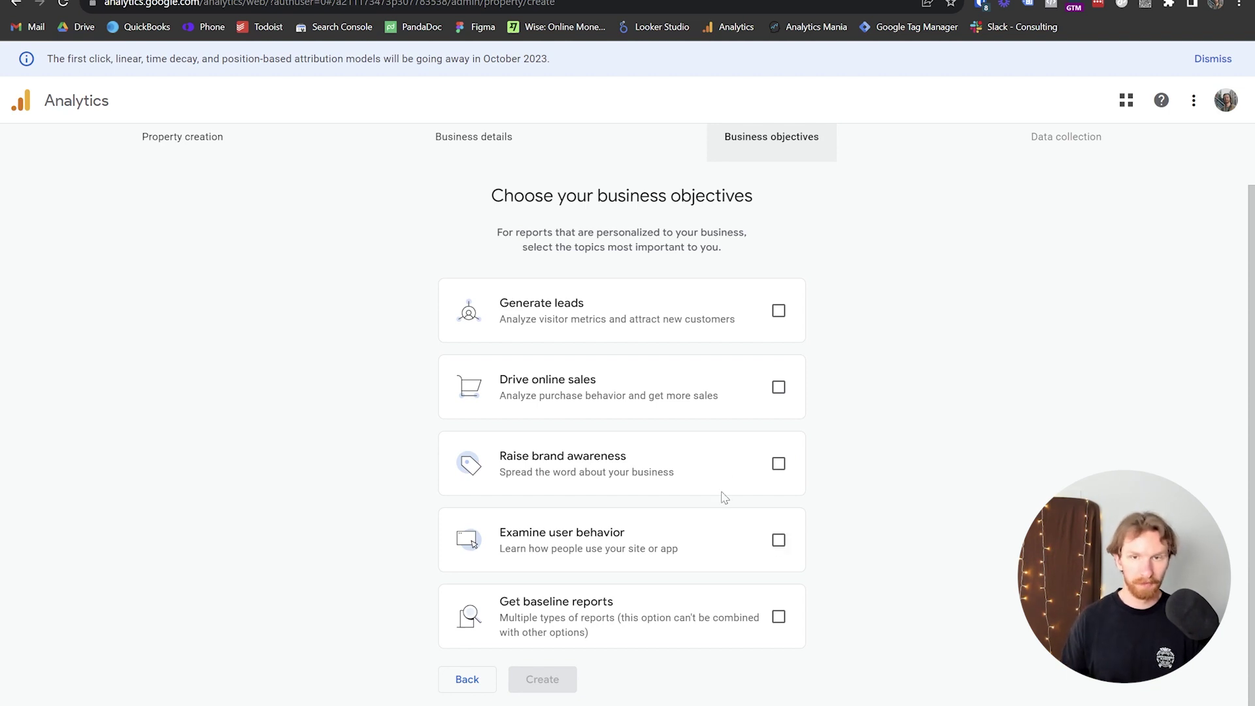
click(778, 310)
click(779, 387)
click(778, 464)
click(779, 540)
click(779, 616)
click(778, 617)
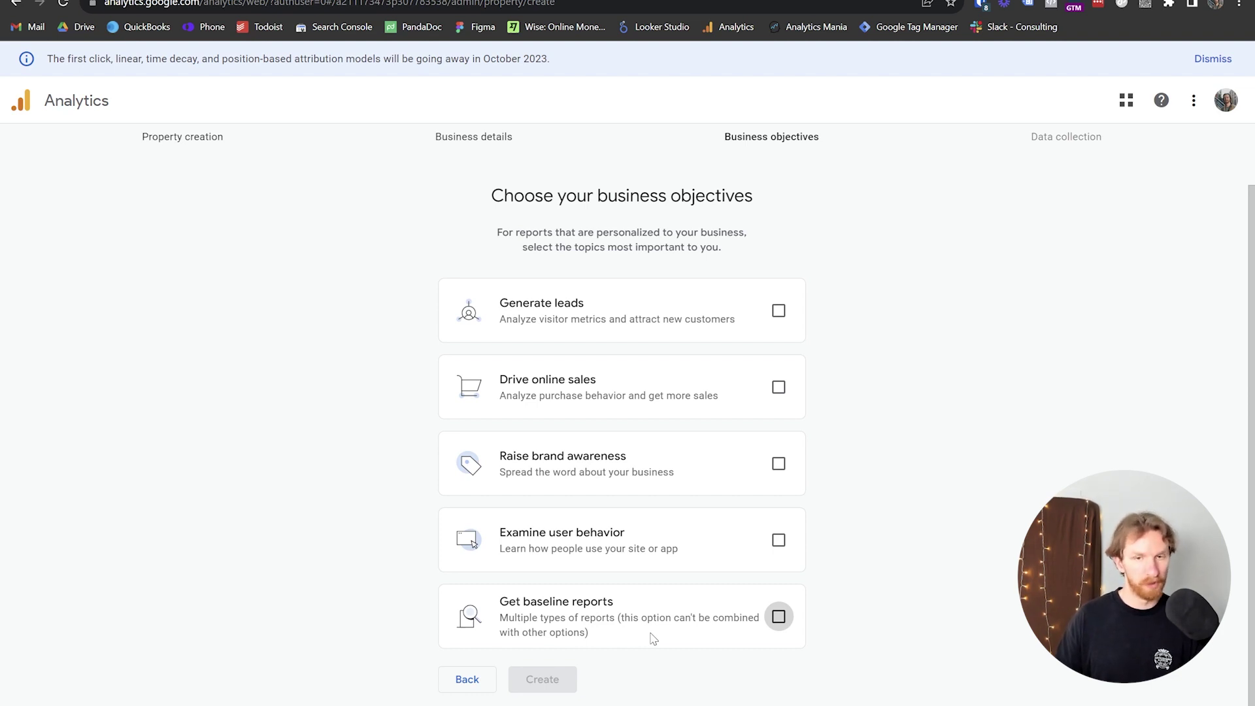
- Choose Get baseline reports as the business objective and create the property
click(777, 617)
click(557, 687)
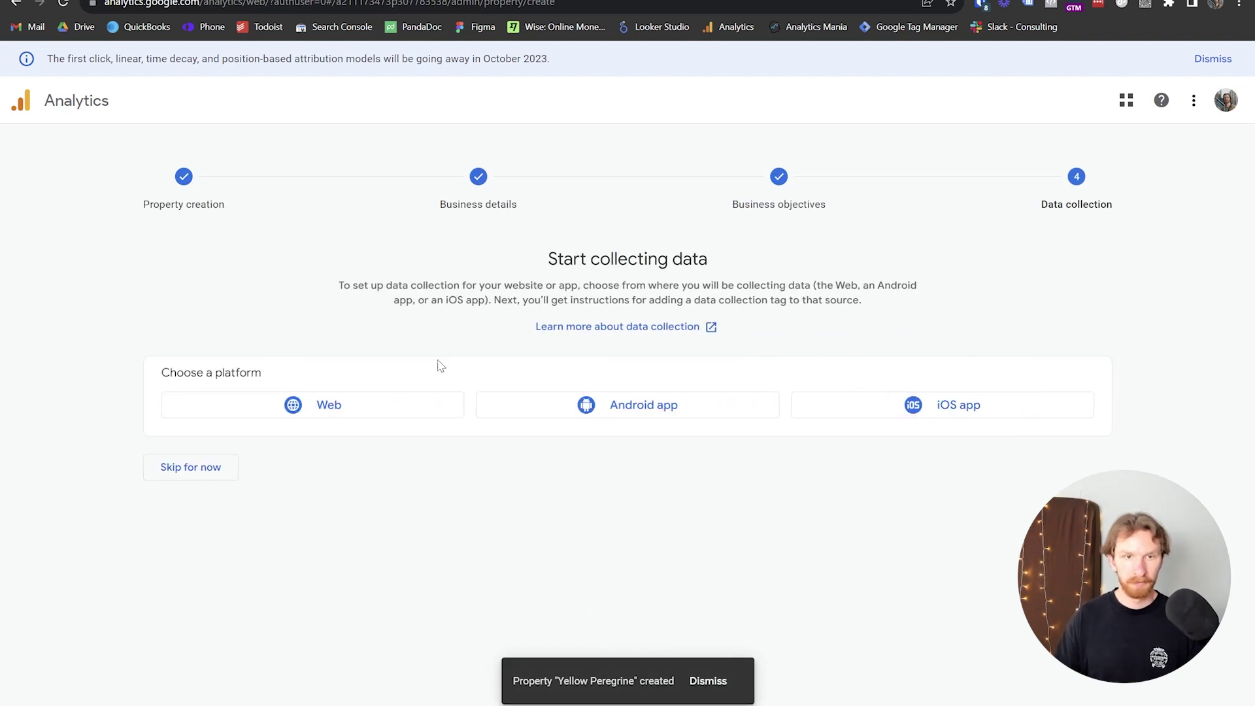
click(342, 410)
click(471, 193)
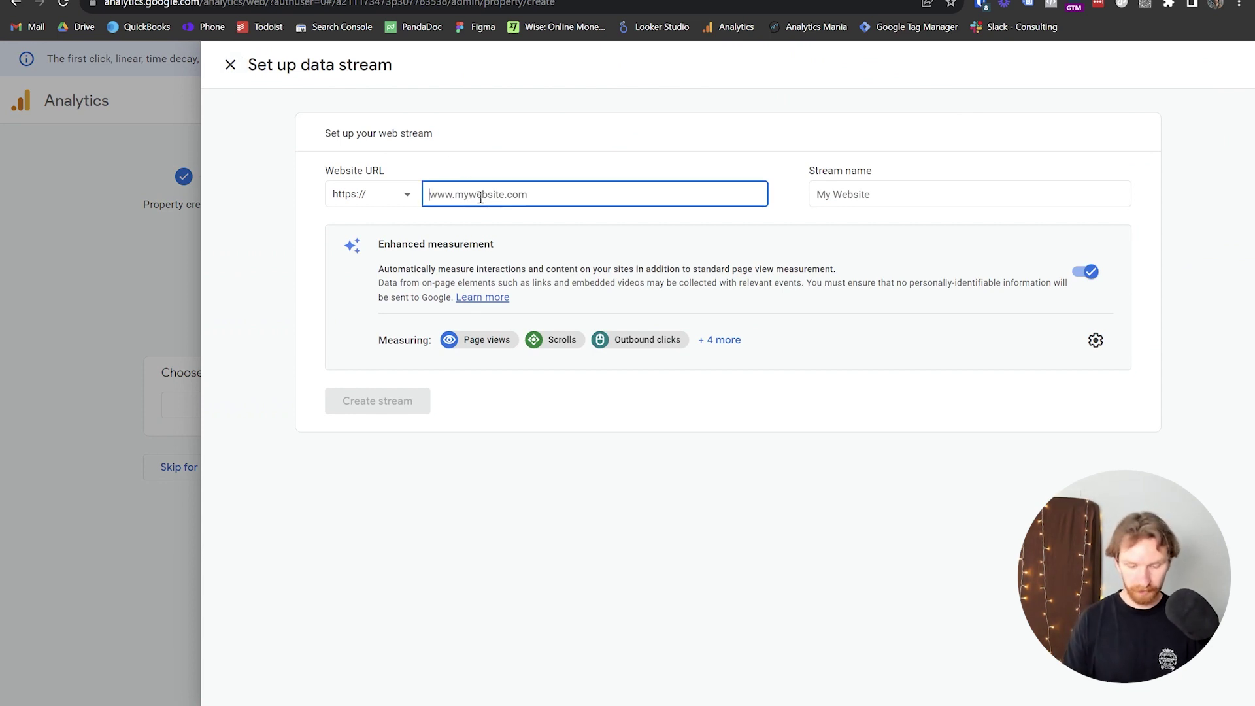
text(www.yellowperegrine.com)
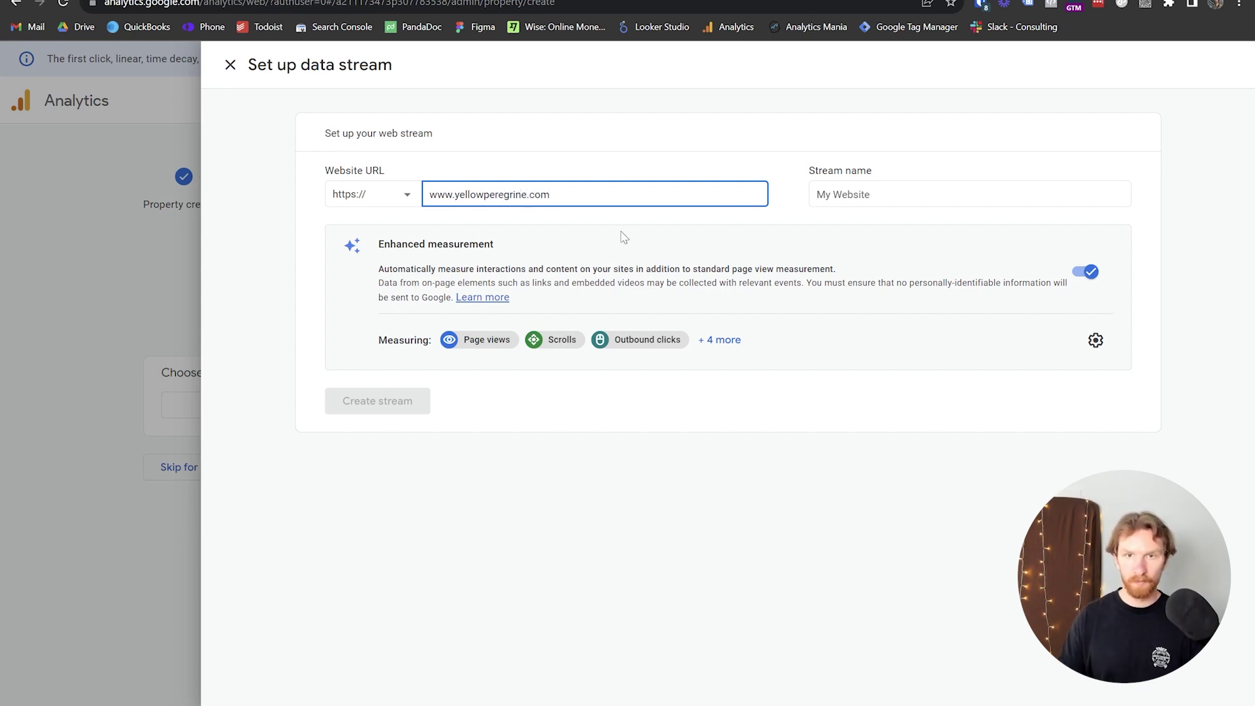
click(911, 196)
text(Yellow)
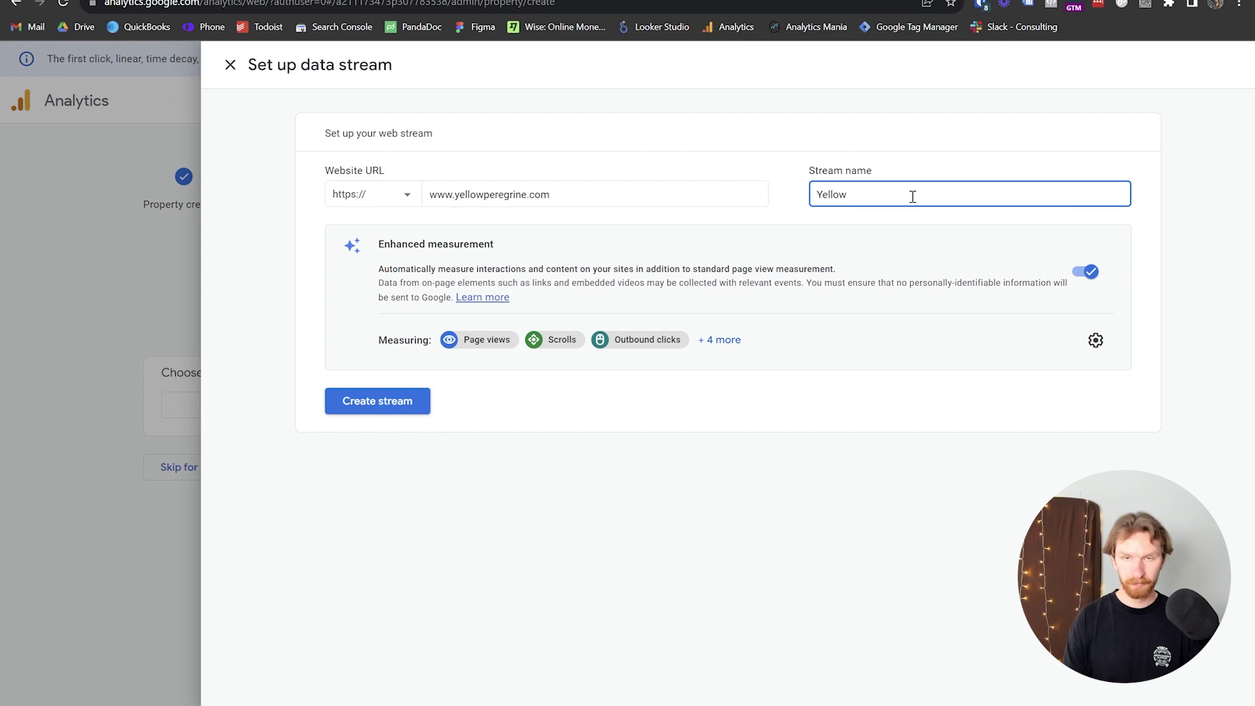
text(Peregrine)
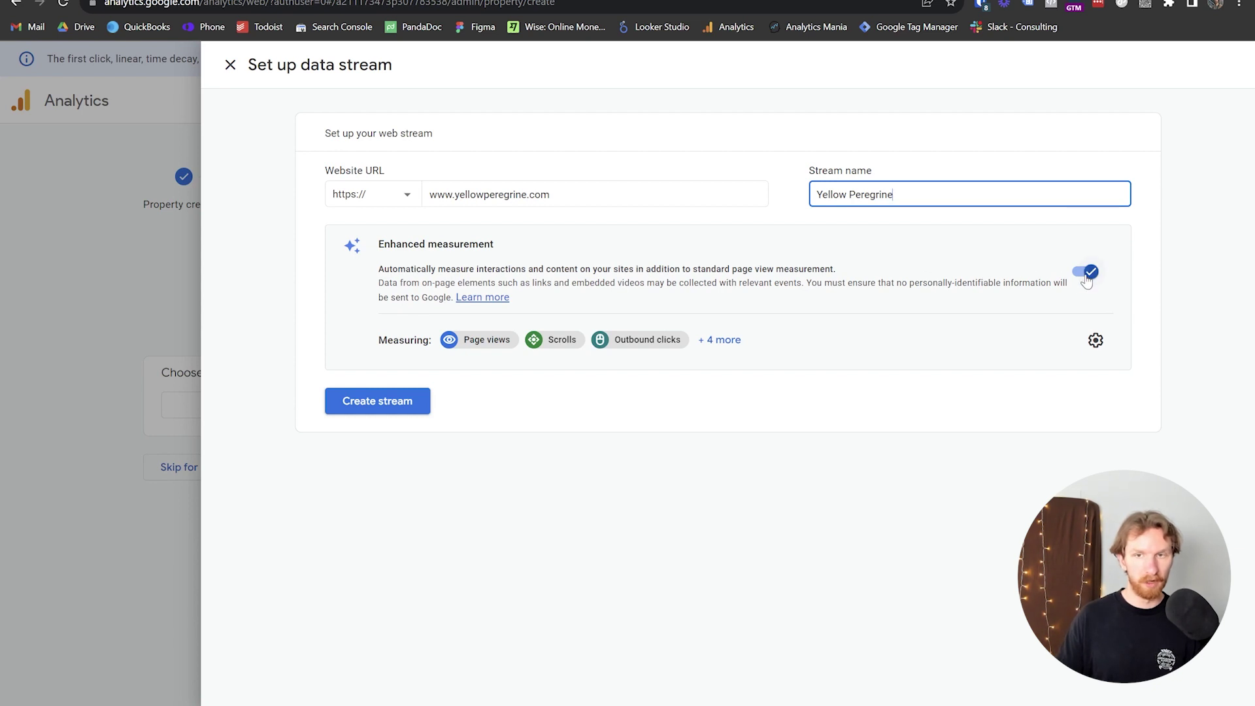
click(390, 408)
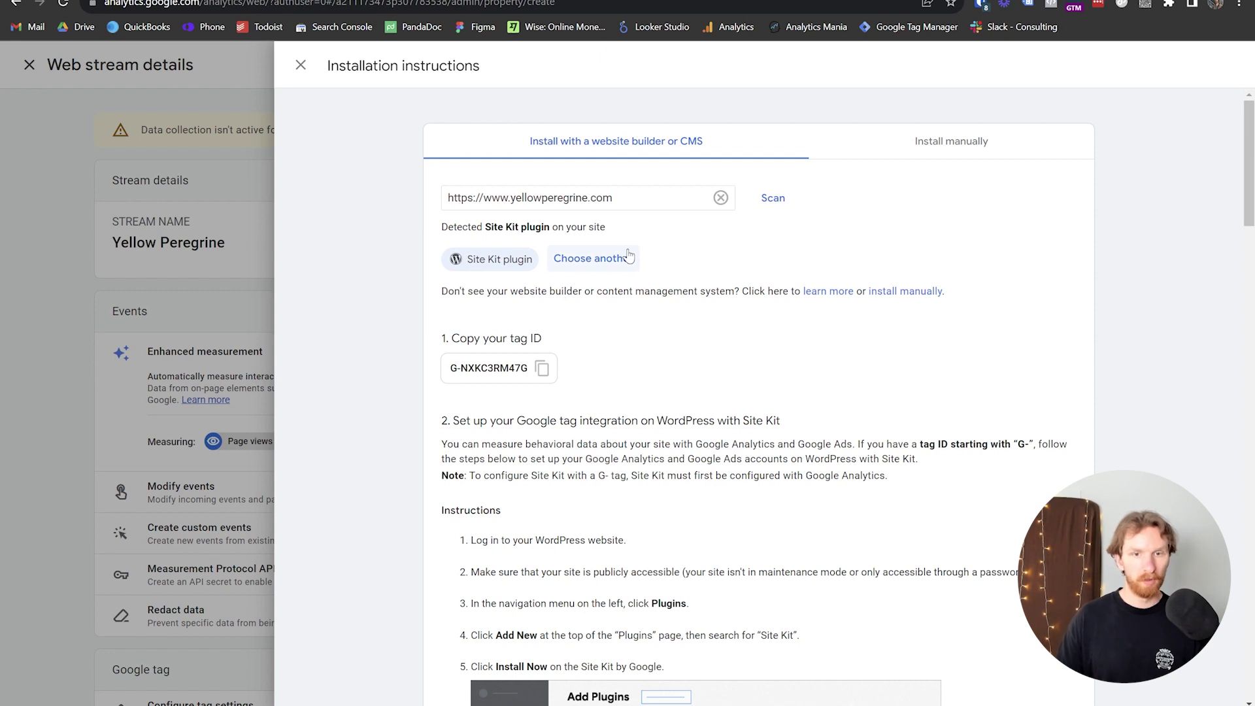
scroll(706, 262, down, 5)
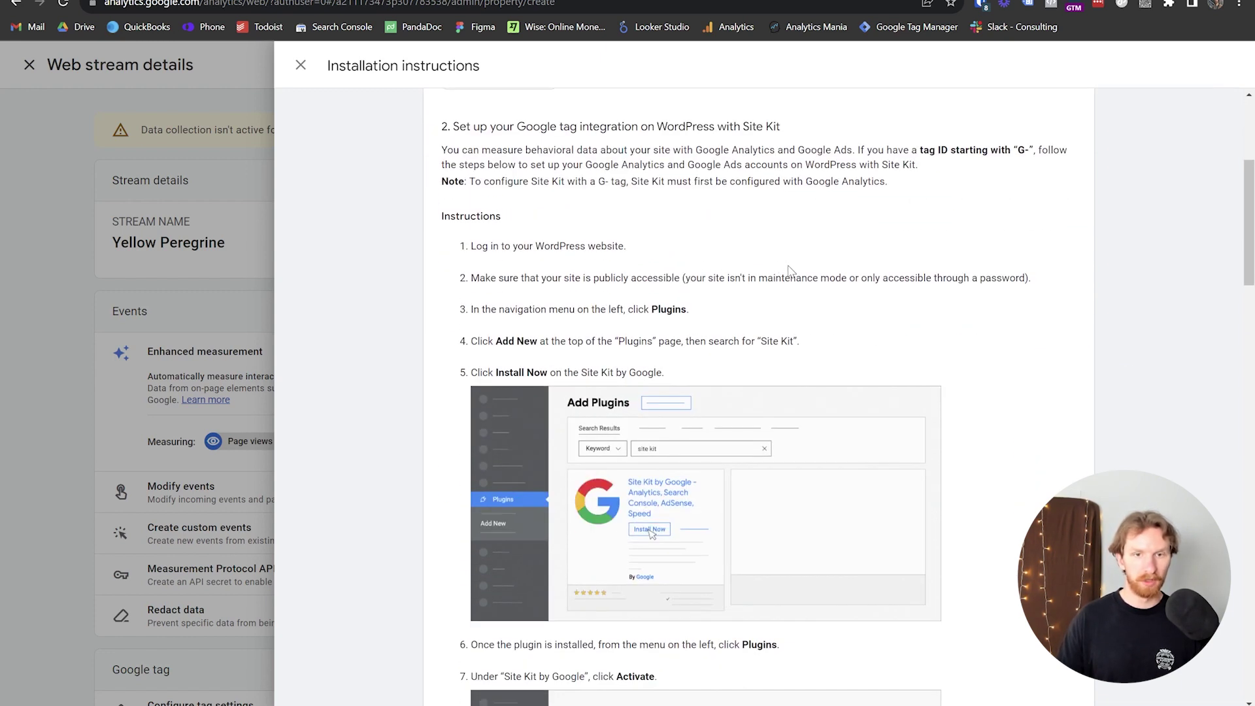
scroll(789, 270, up, 4)
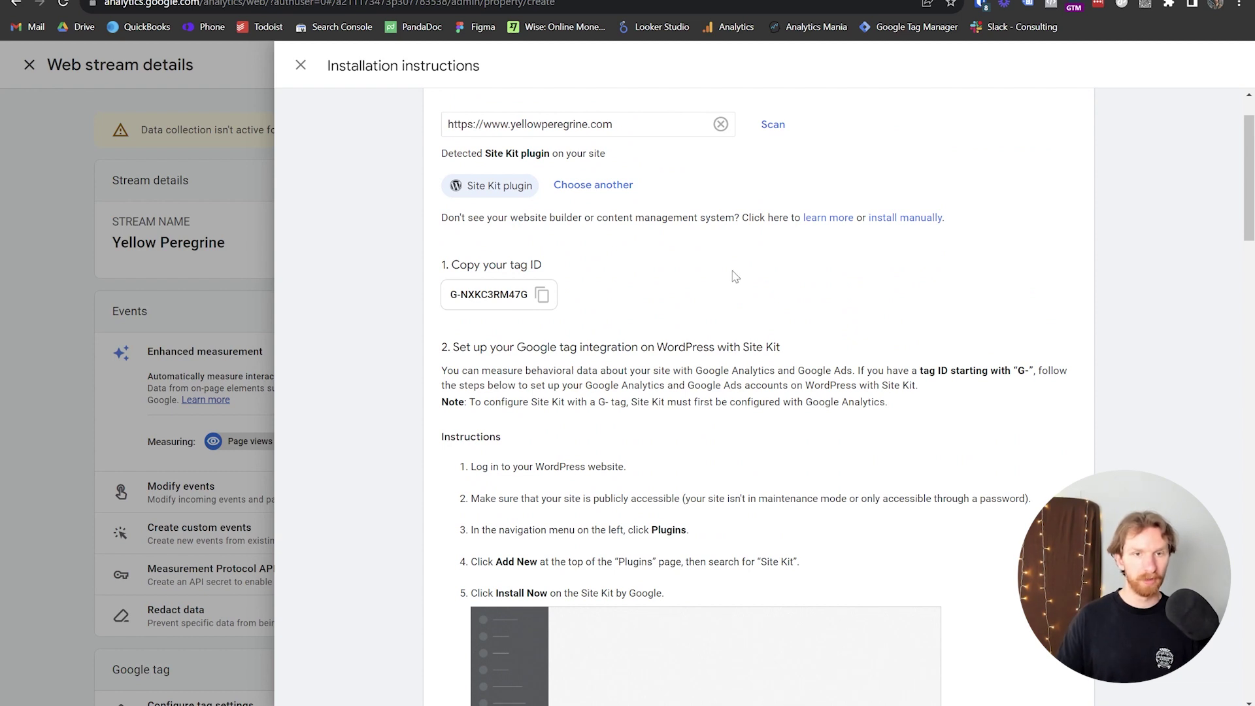
scroll(693, 225, up, 2)
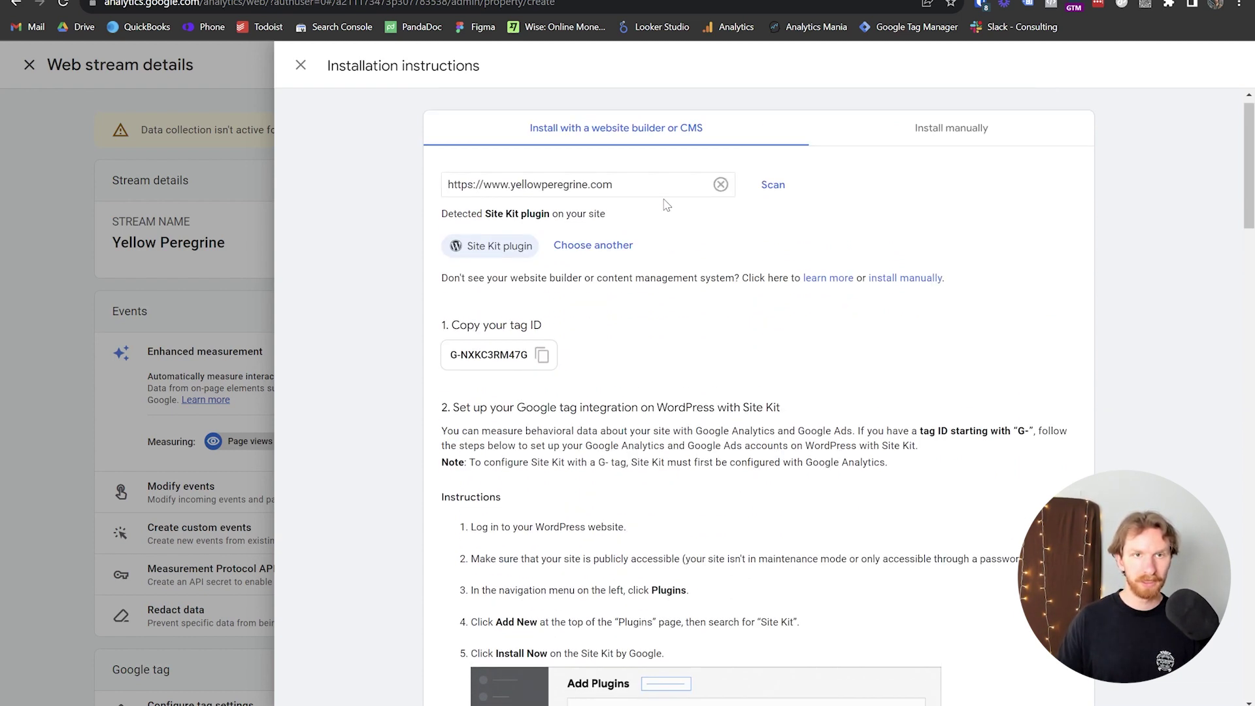
click(300, 66)
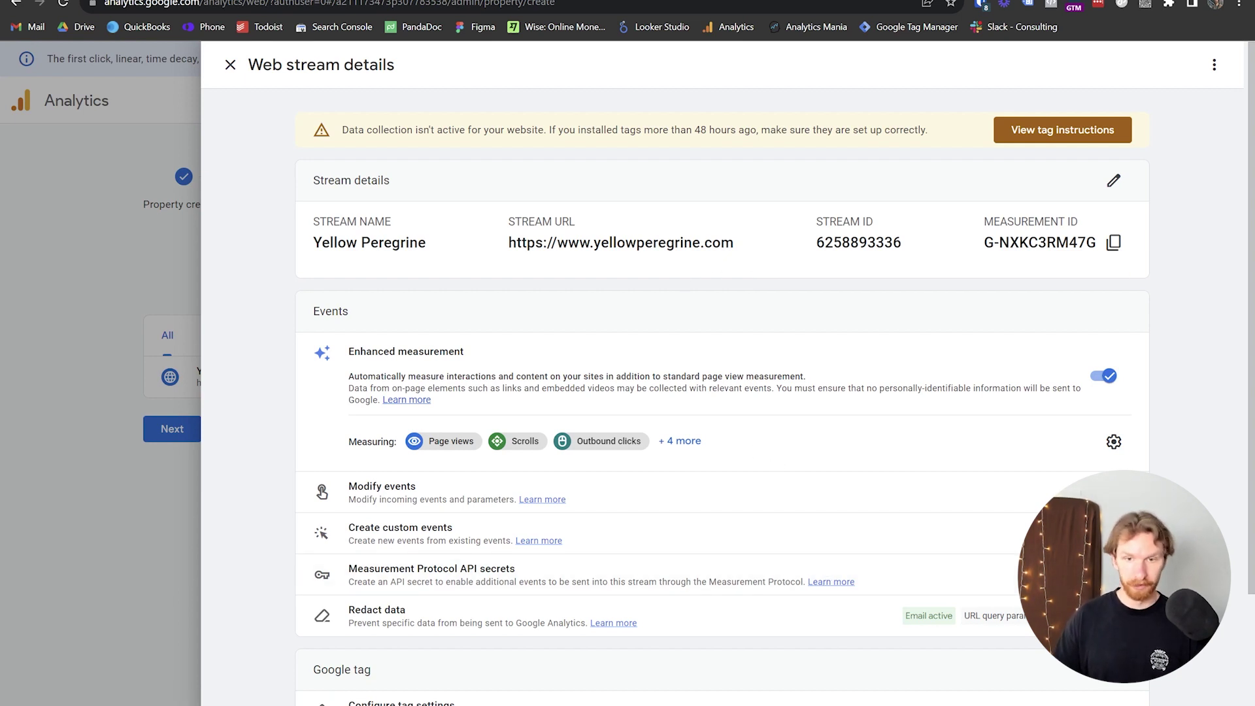
click(736, 604)
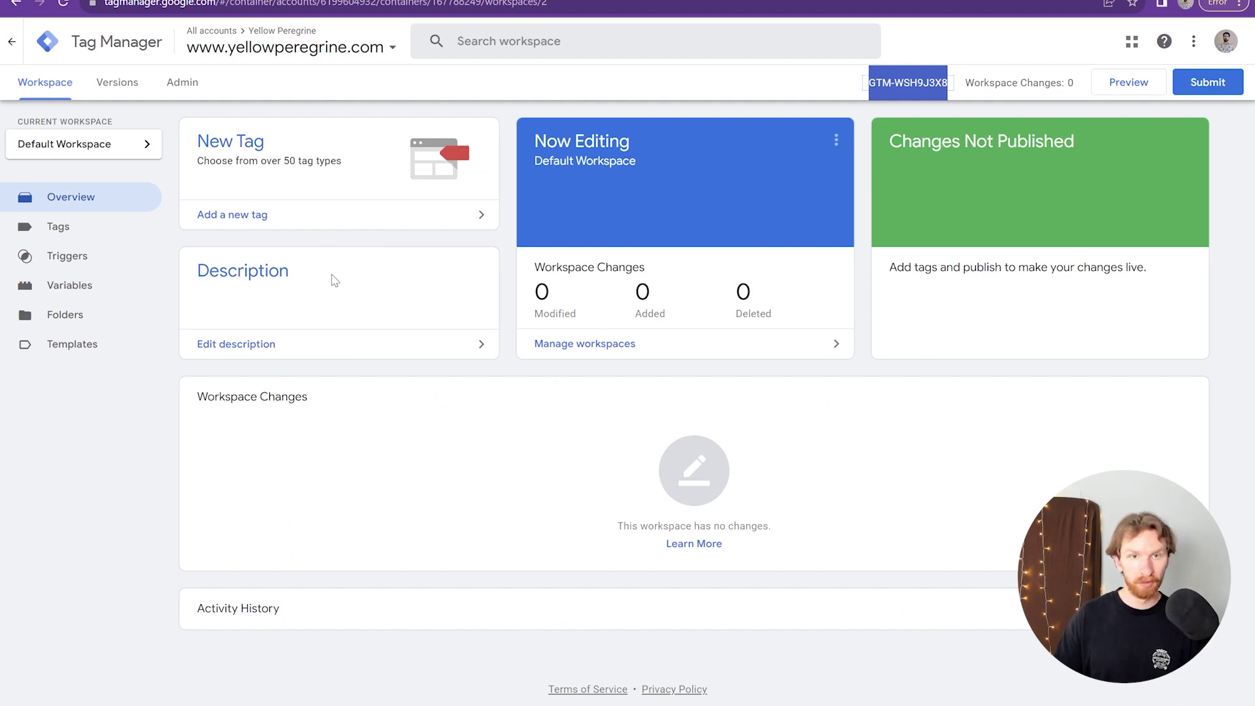
click(560, 95)
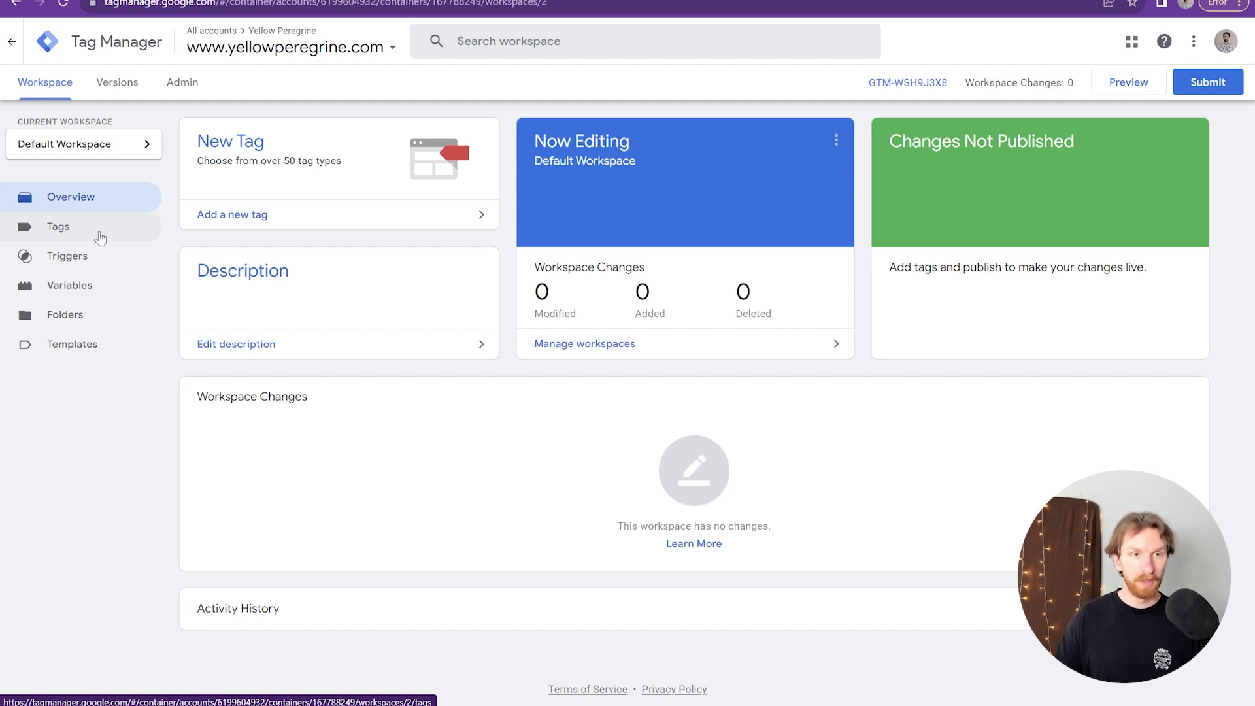
click(72, 234)
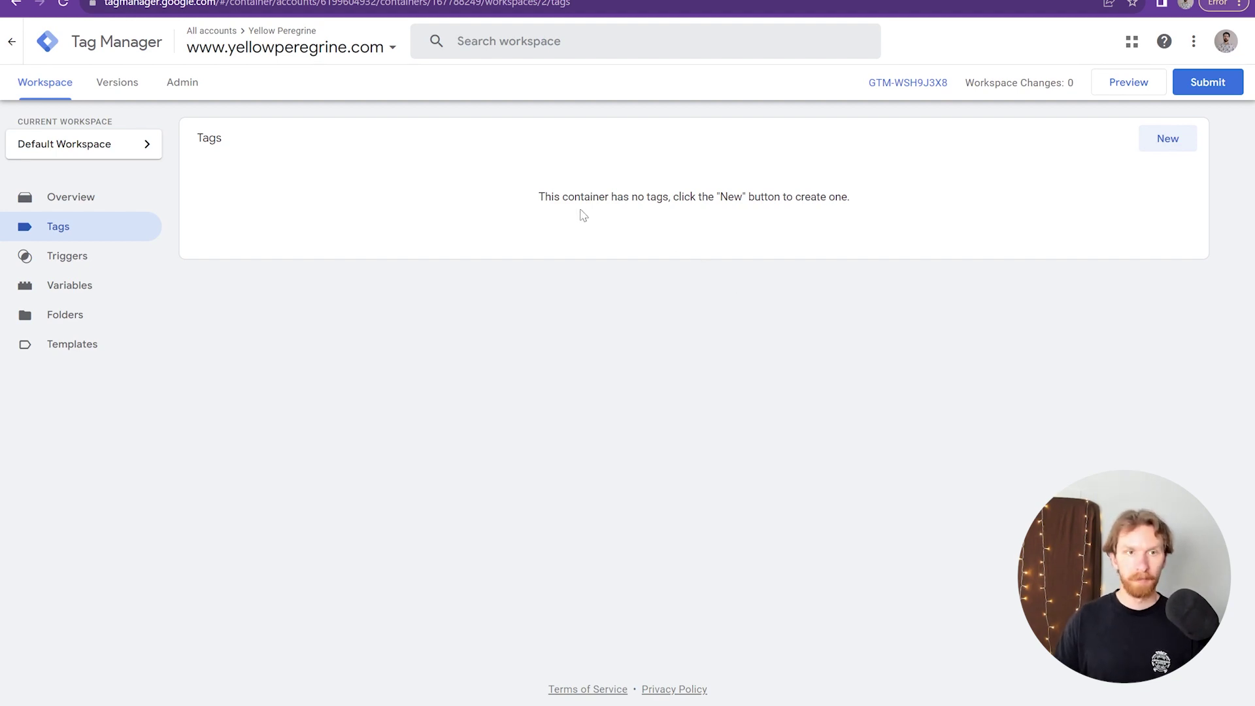
click(1169, 143)
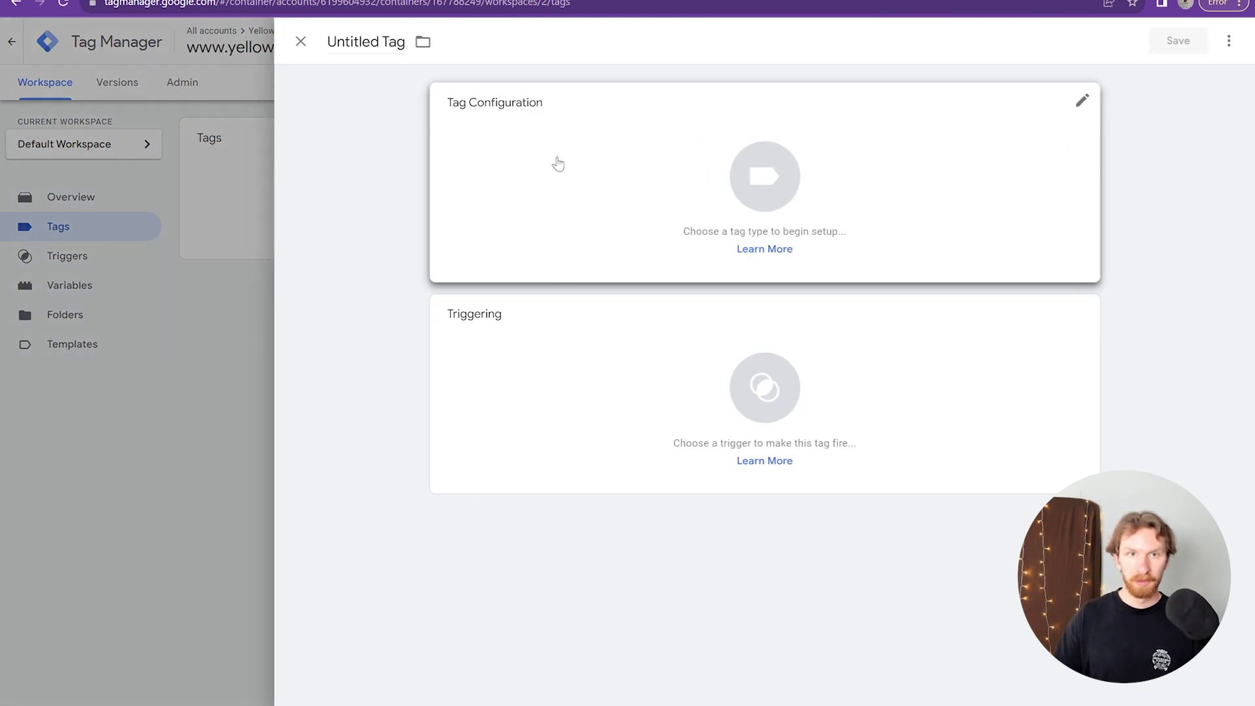
- Rename the untitled tag as GA4 Configuration Tag
click(384, 43)
key(BackSpace)
key(BackSpace)
key(BackSpace)
key(BackSpace)
key(BackSpace)
key(BackSpace)
key(BackSpace)
key(BackSpace)
key(BackSpace)
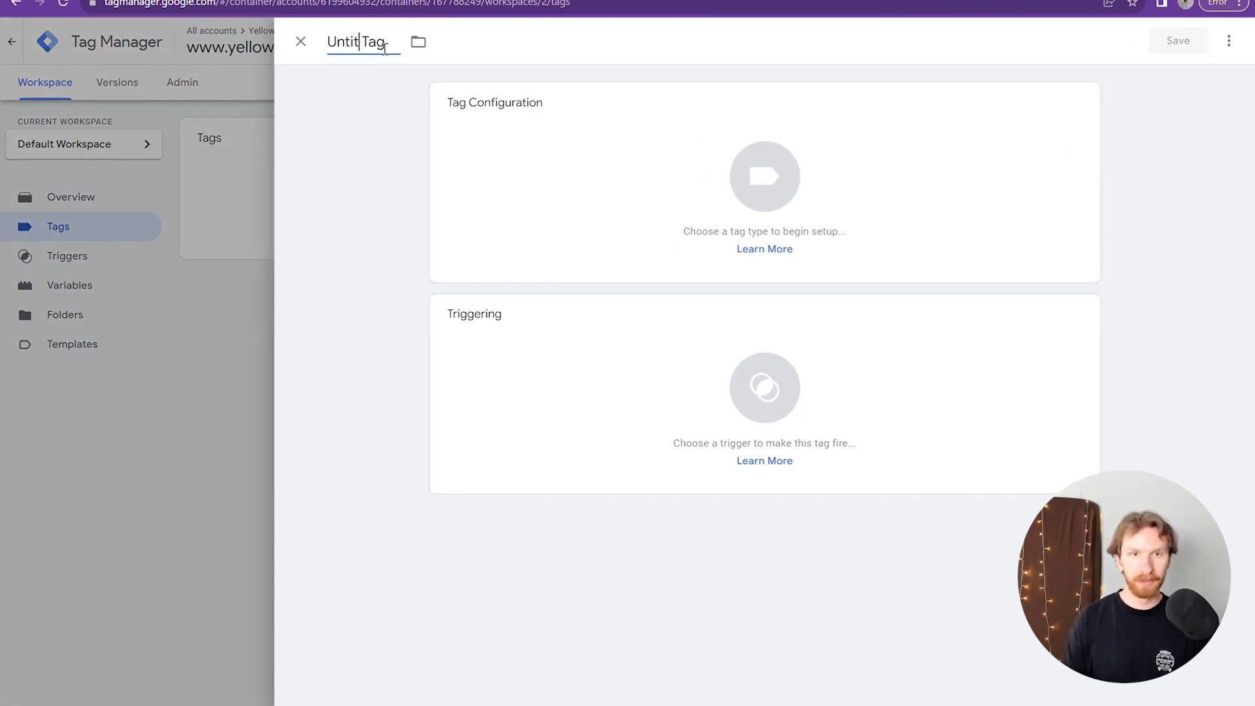
text(GA4 Config)
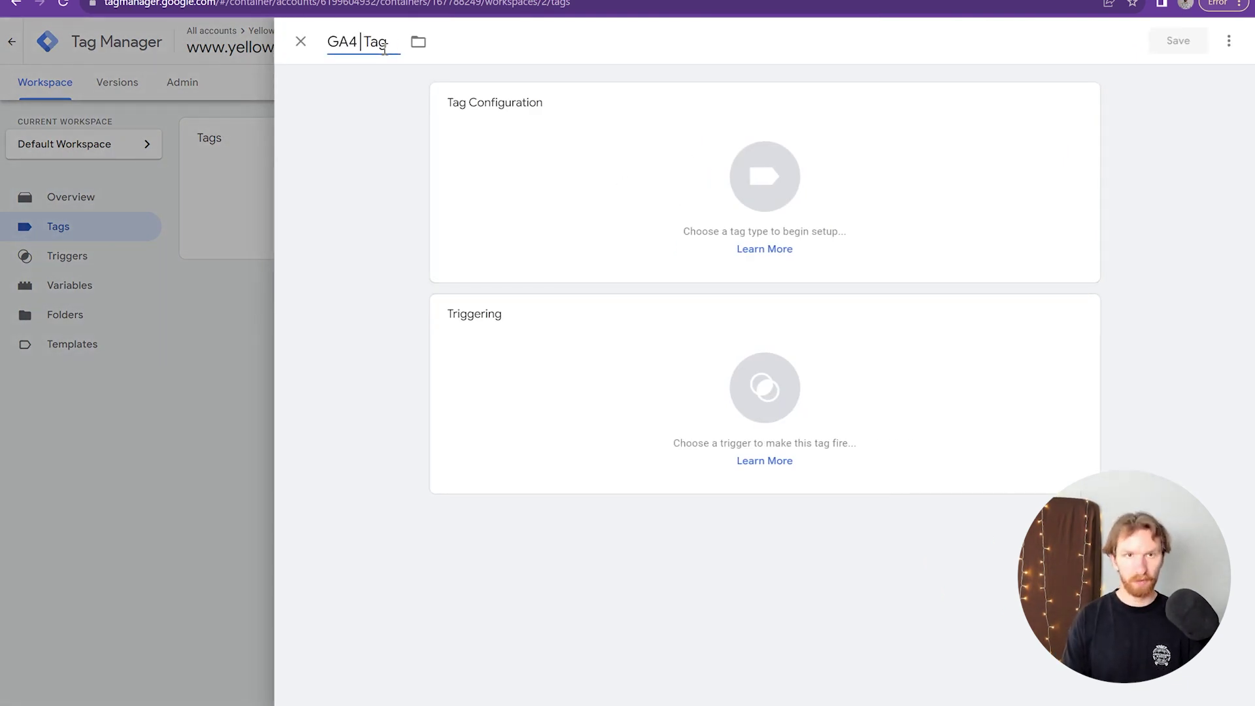
text(uration)
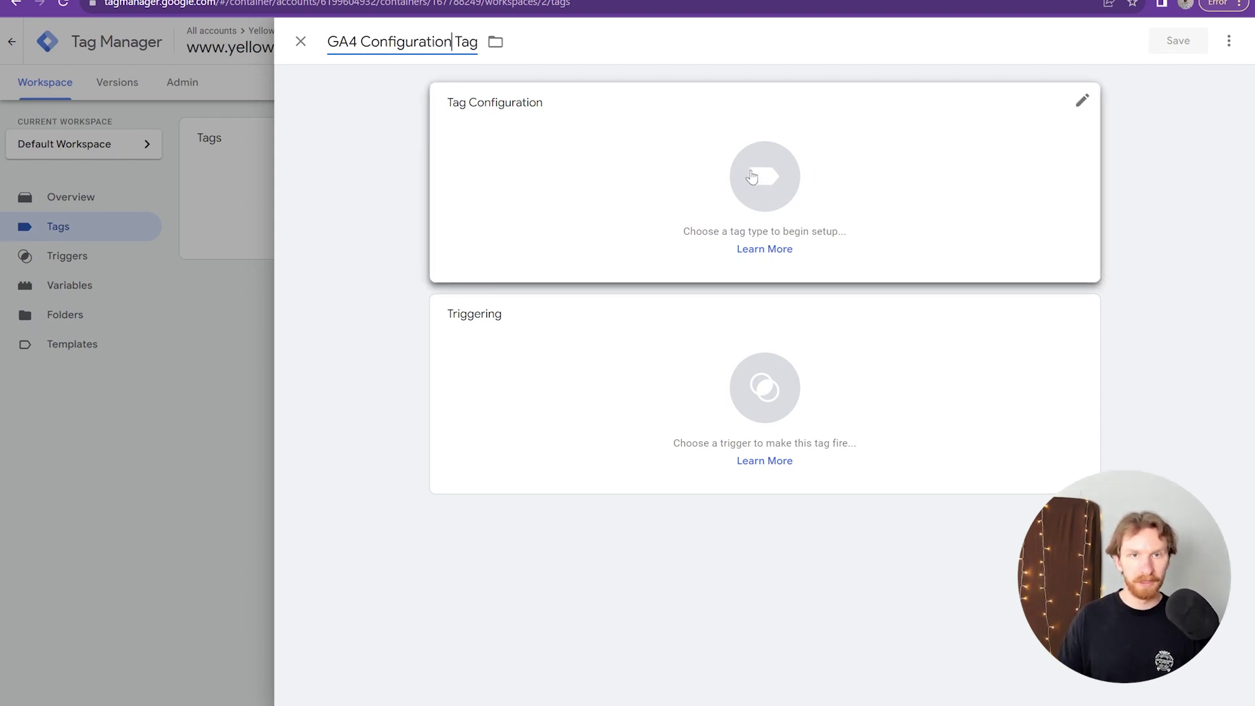
- Set the tag type of the GA4 Configuration Tag to Google Tag from the Google Analytics tag types
click(794, 188)
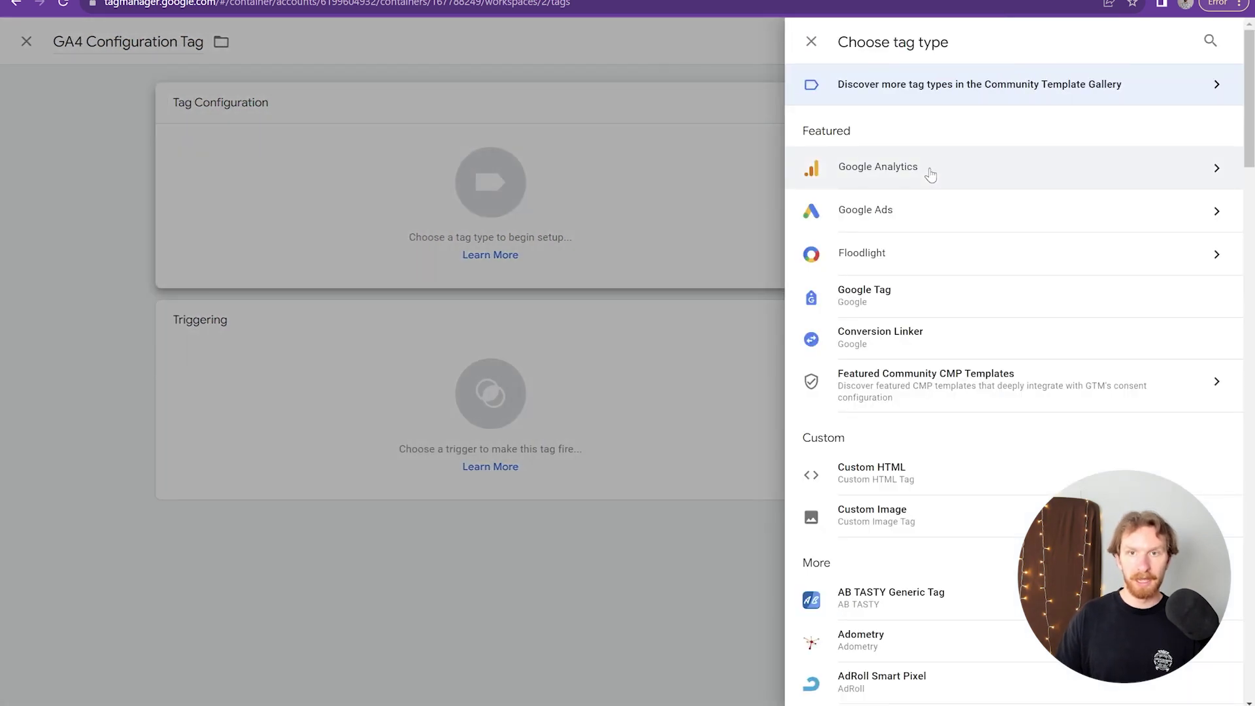
click(974, 176)
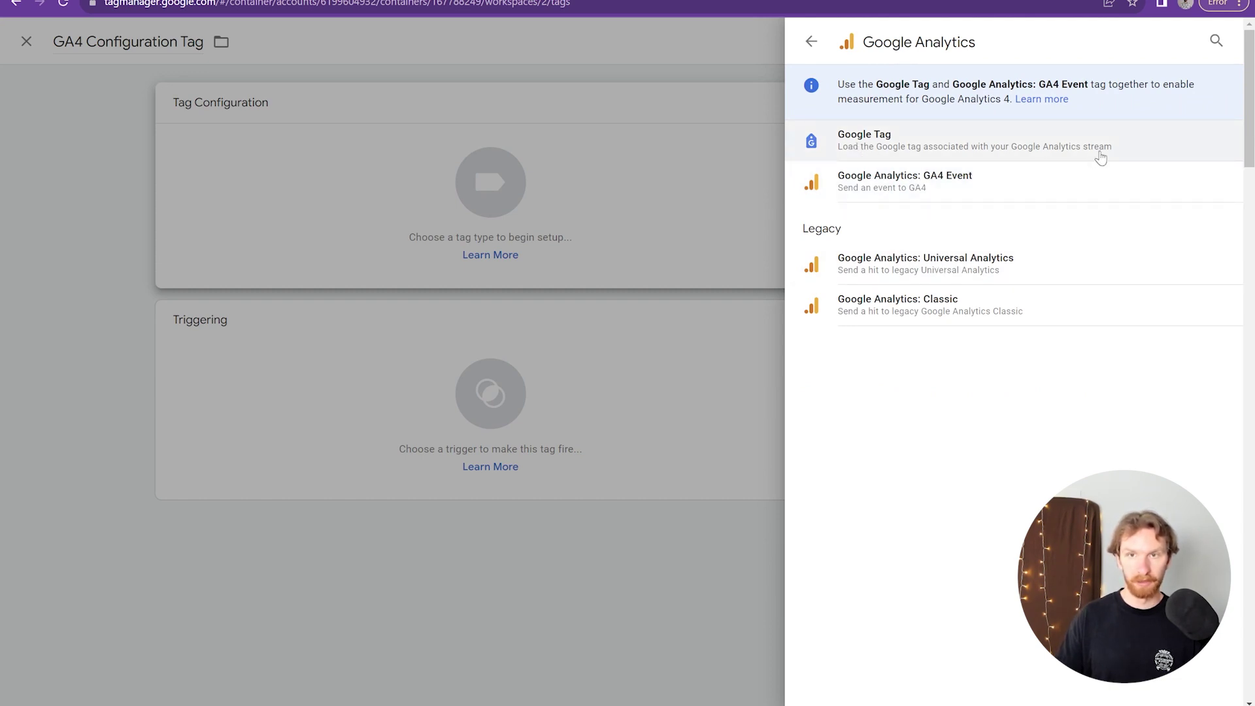
click(875, 143)
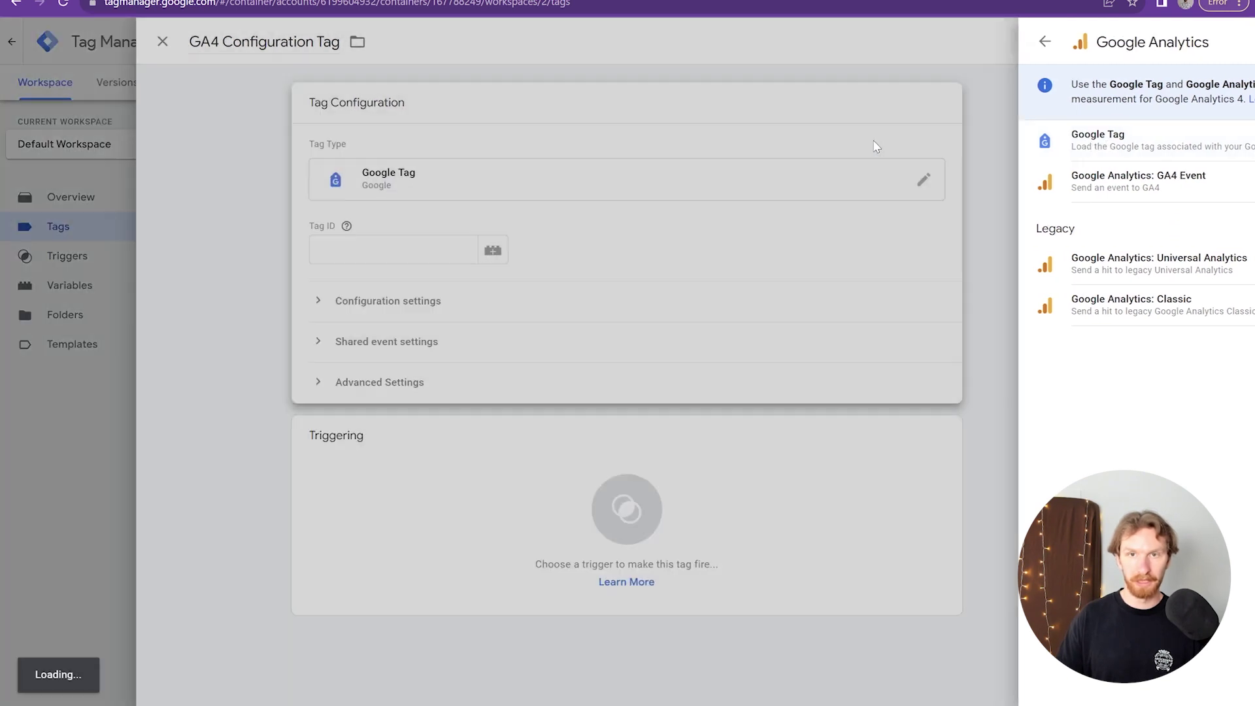
- Copy measurement ID G-NXKC3RM47G from the web stream details in Analytics and enter it as the Tag ID in Tag Manager
click(516, 249)
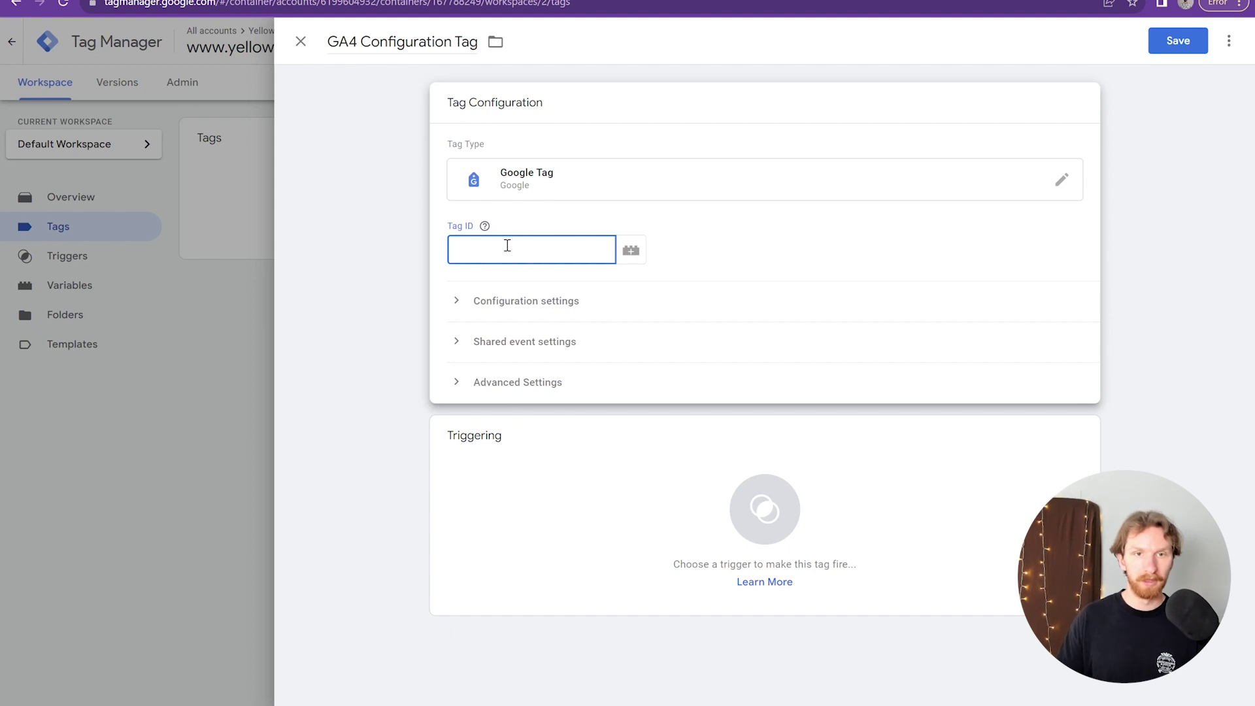
click(485, 226)
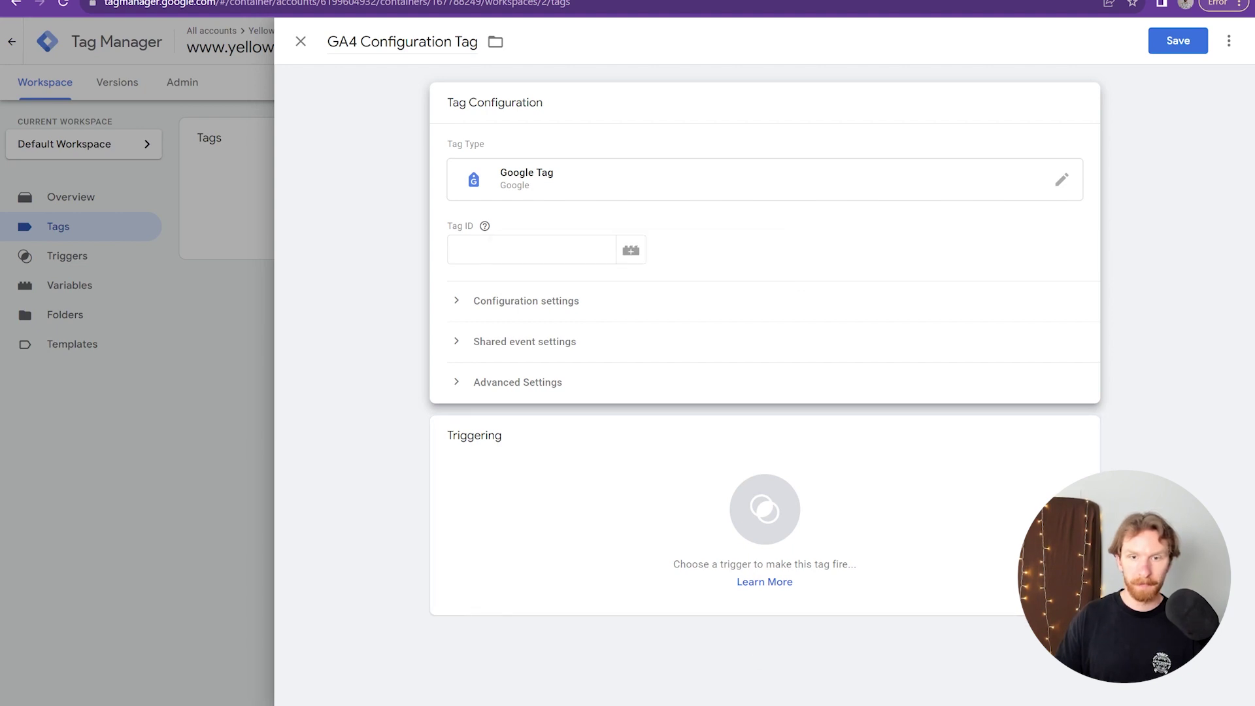
key(alt+Tab)
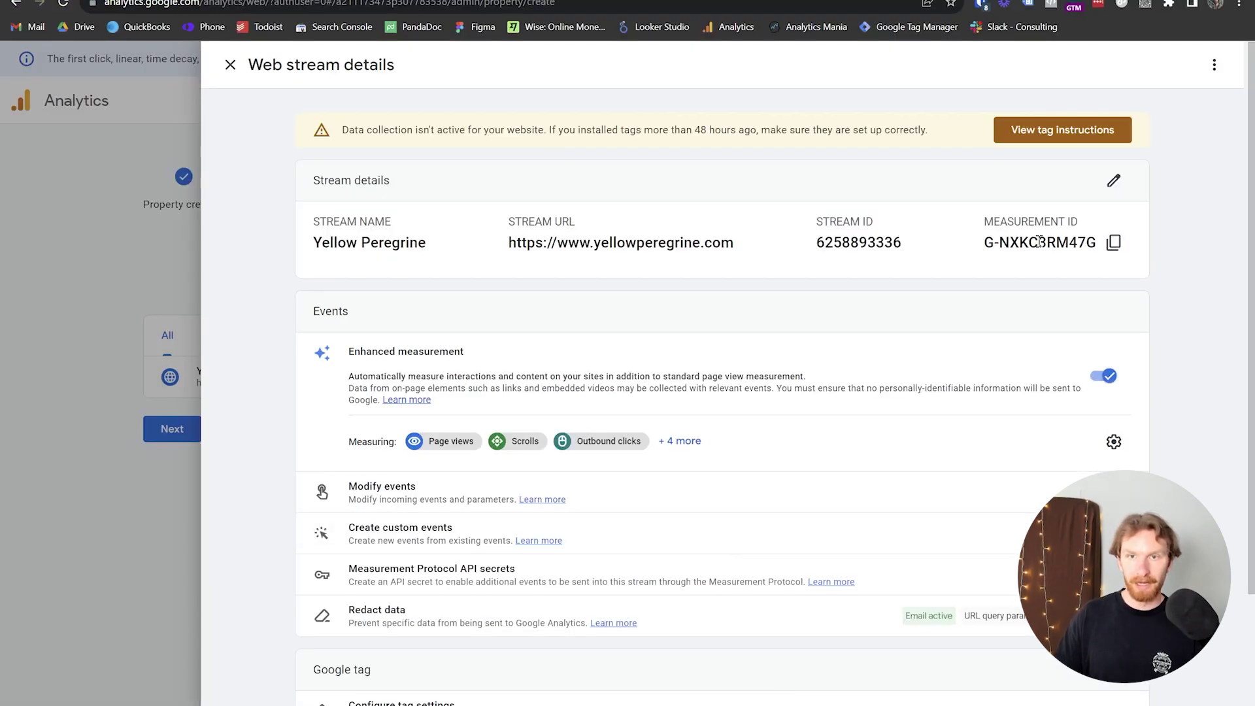
click(1112, 243)
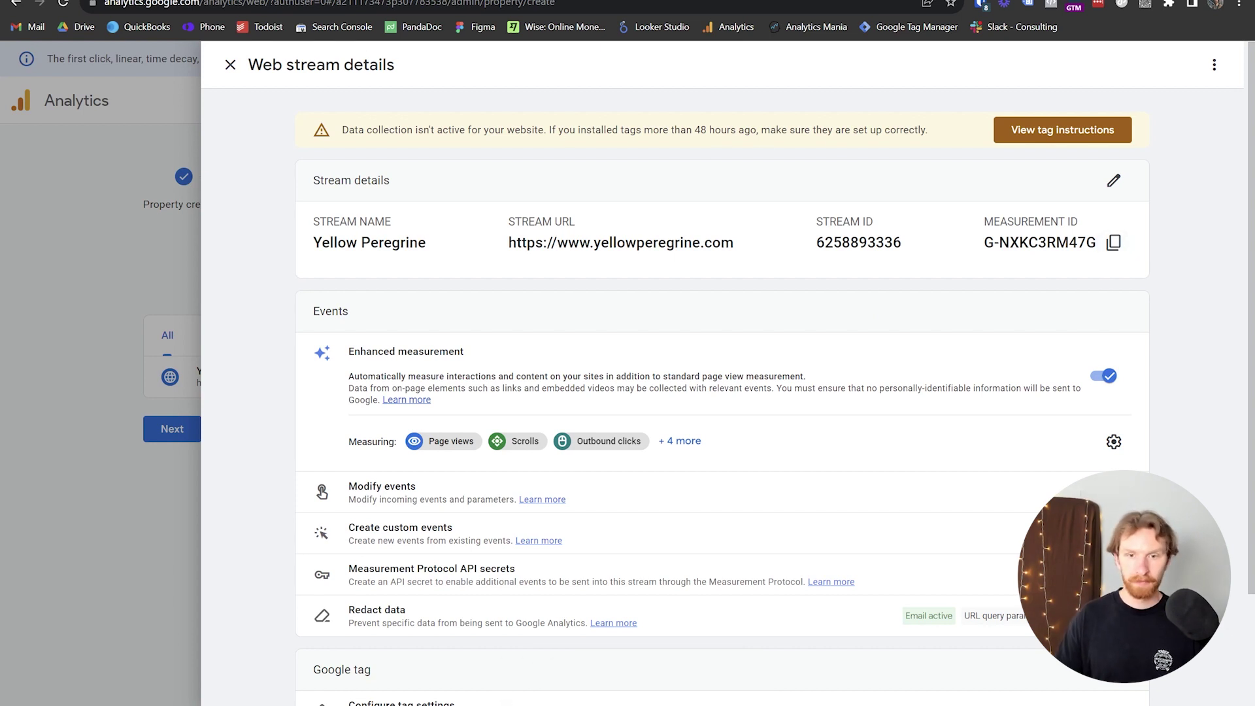
key(alt+Tab)
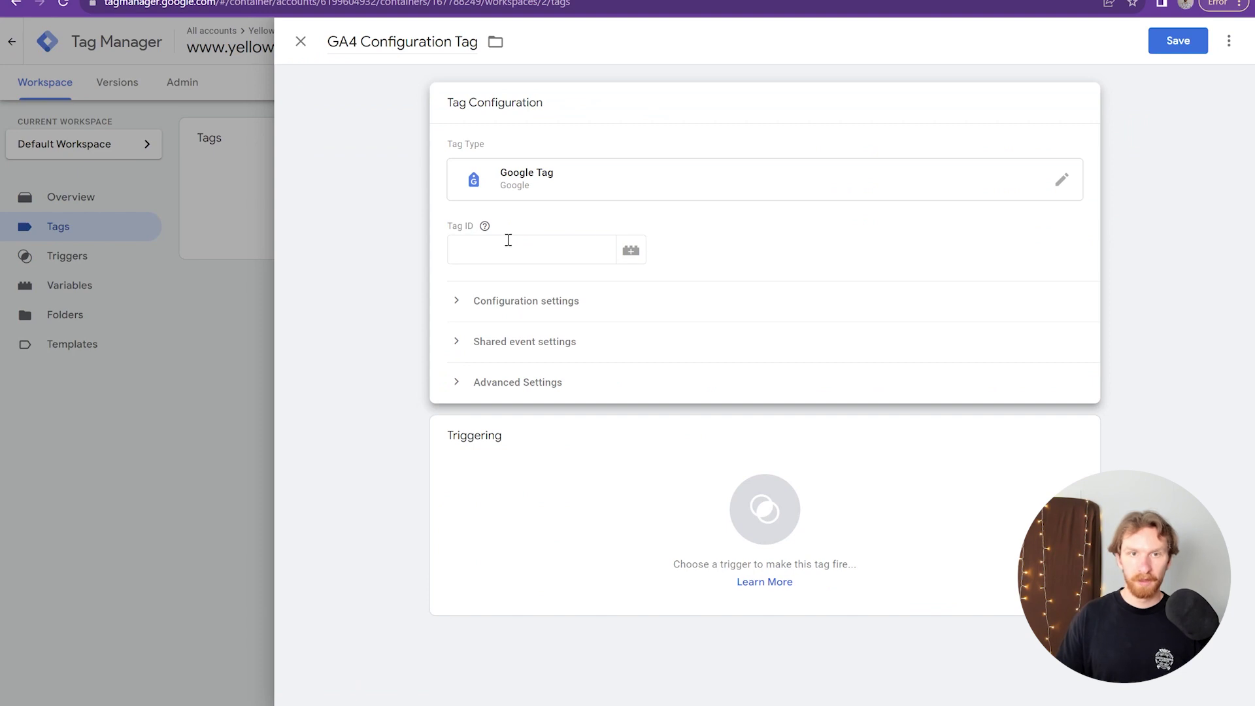
click(502, 248)
key(ctrl+v)
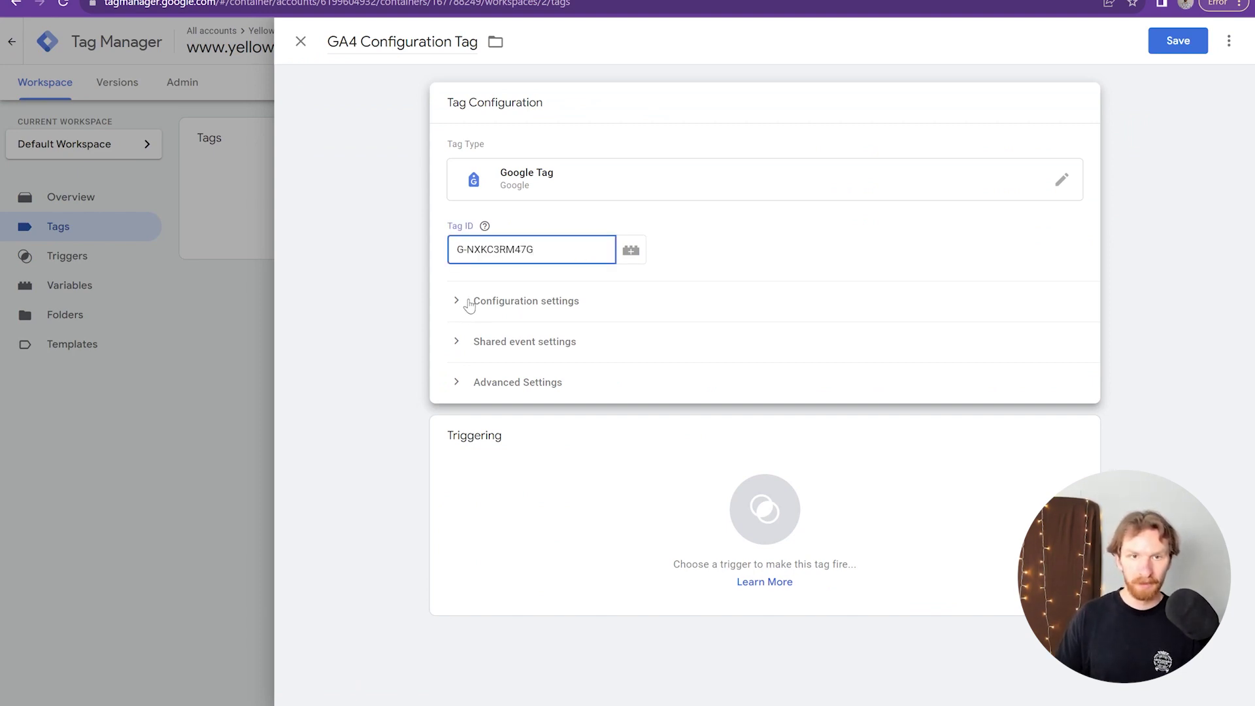
- Check the tag's configuration settings variable, assign the All Pages page view trigger, and save the tag
click(469, 302)
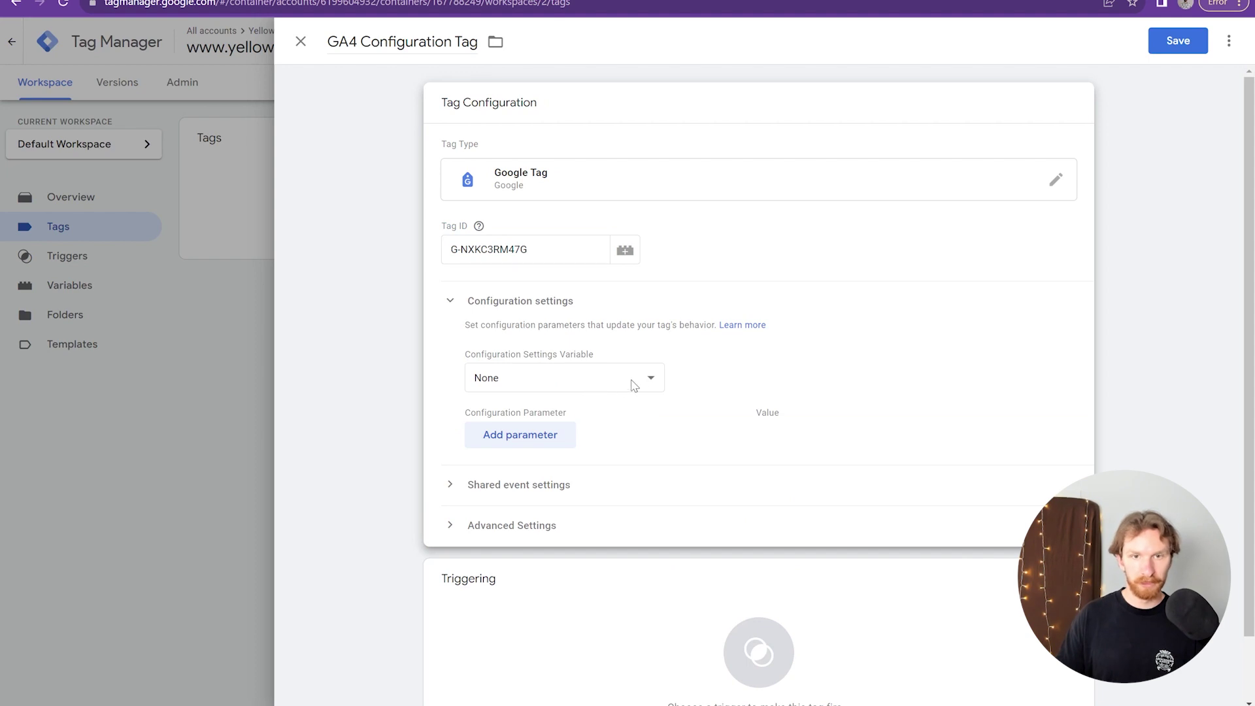
click(650, 379)
click(650, 379)
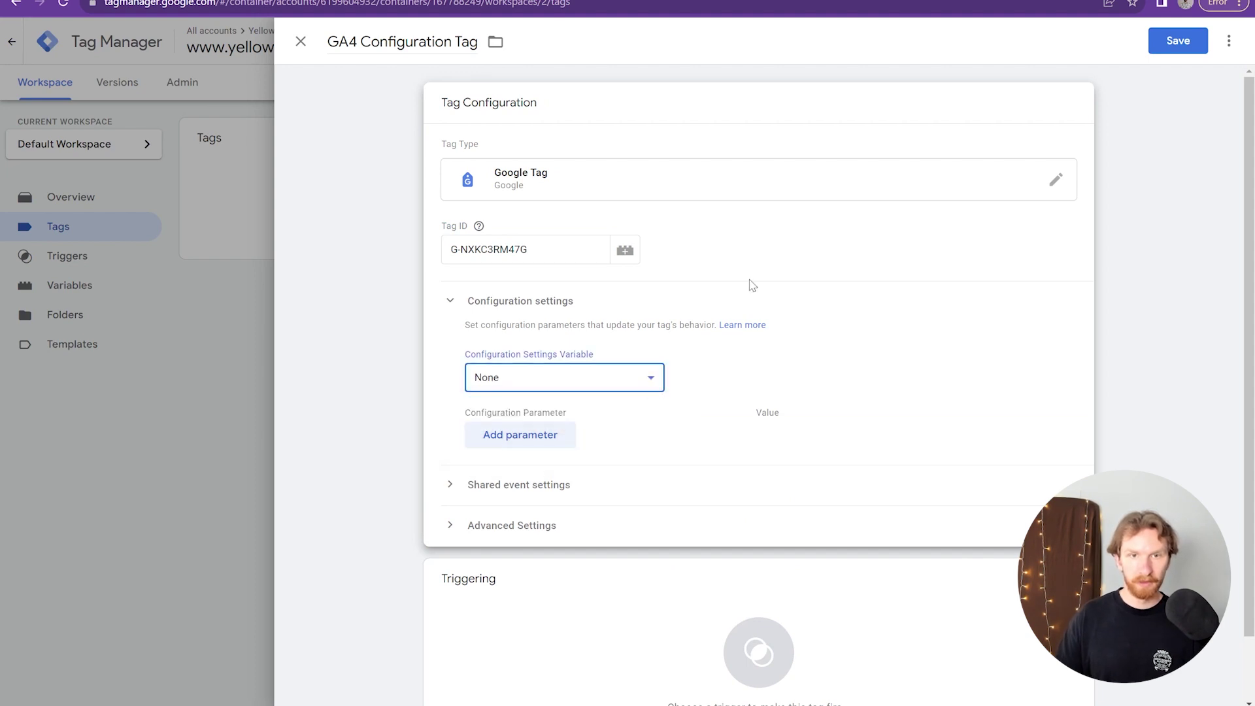
scroll(710, 379, down, 1)
click(640, 579)
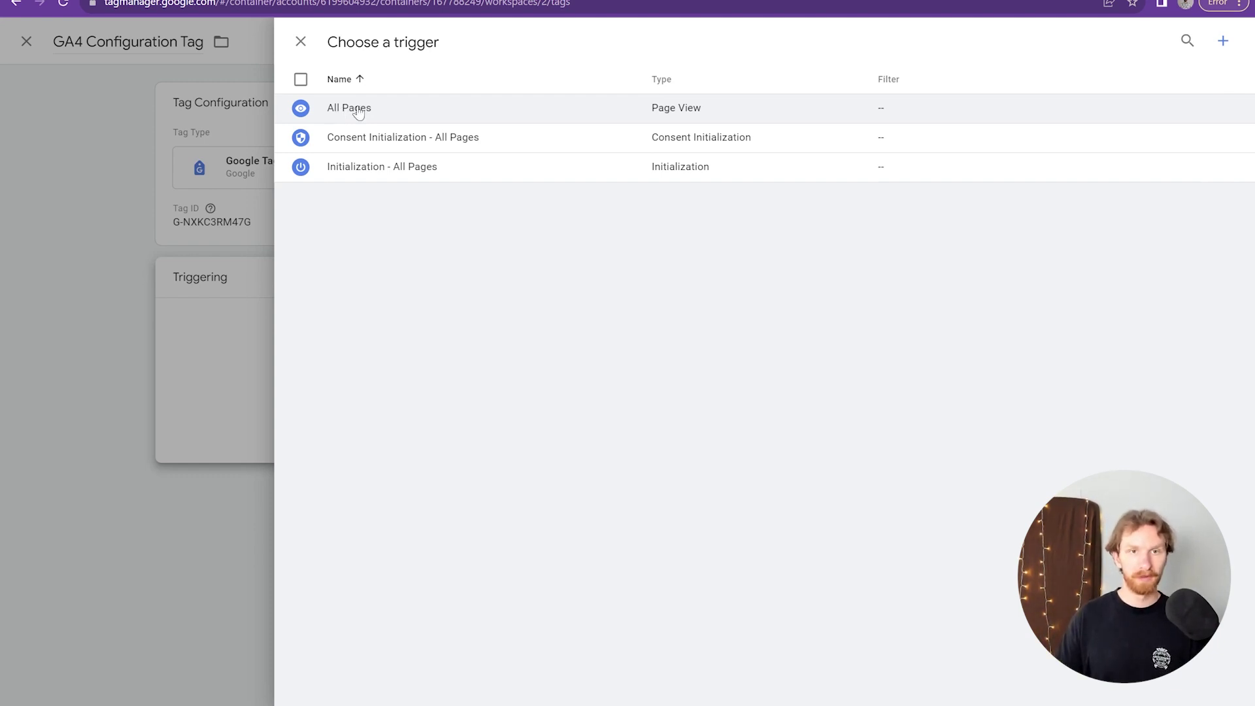
click(358, 113)
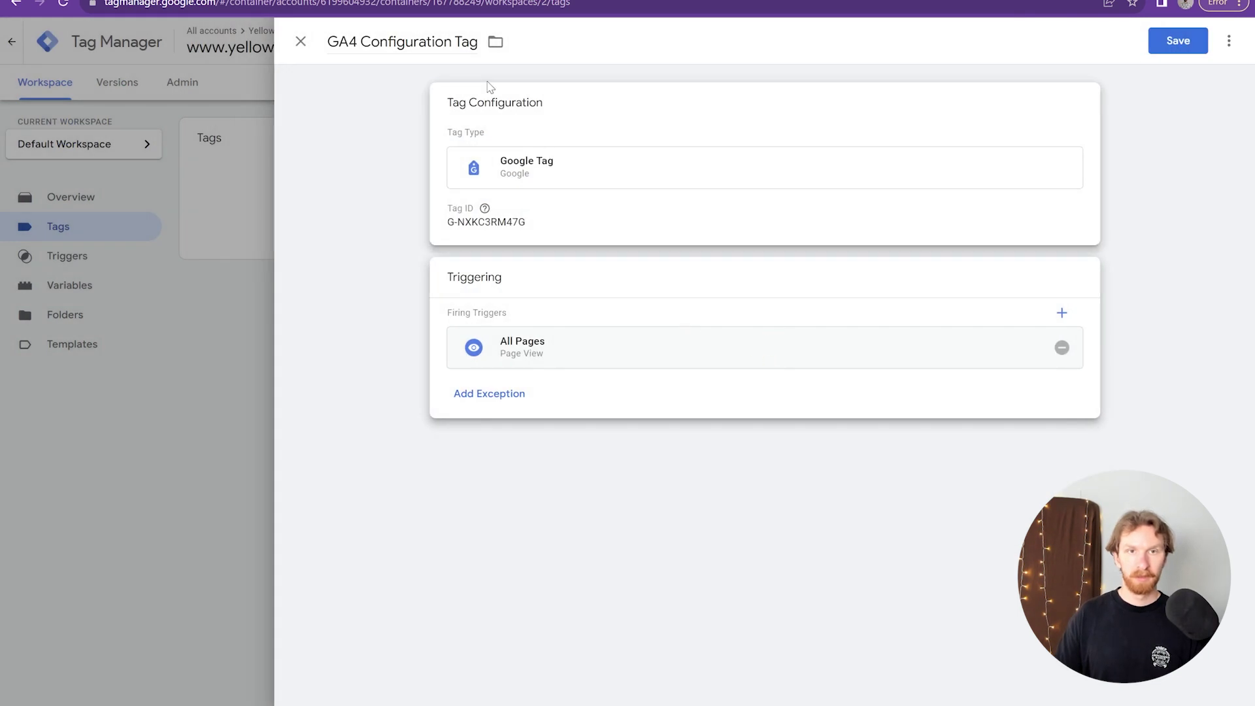
click(1171, 46)
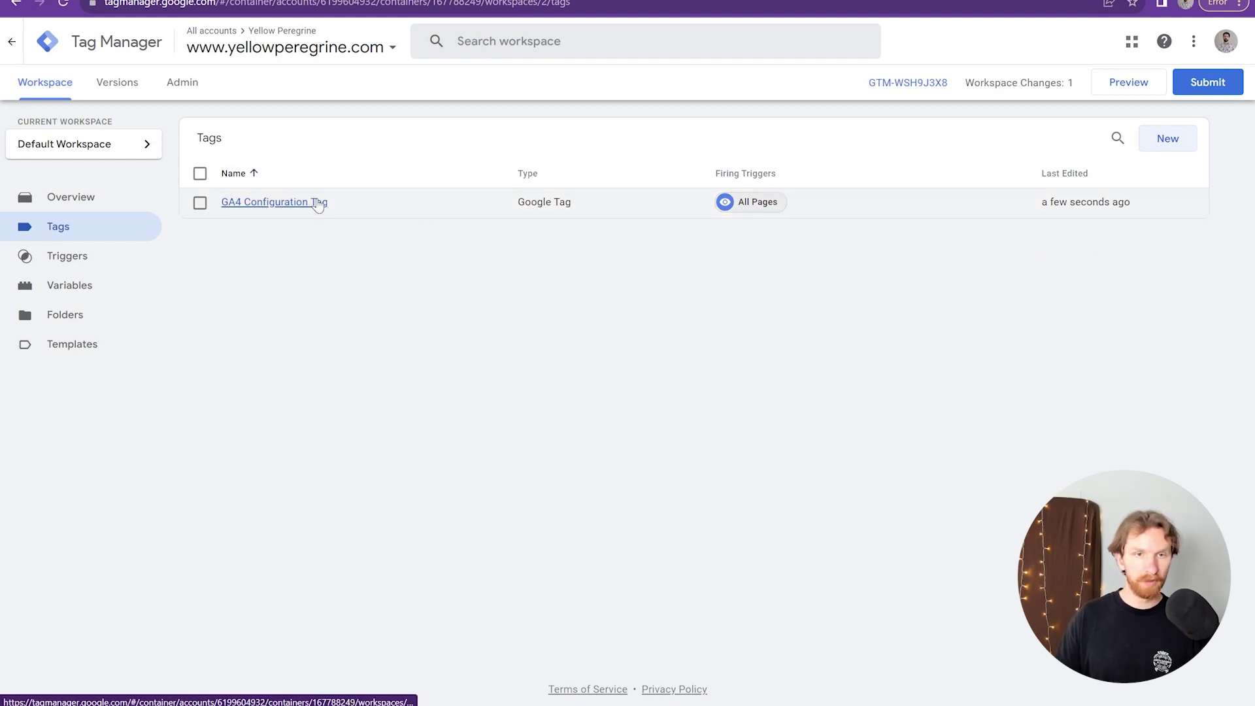
- Publish the container changes under the version name "Added GA4 config tag" and return to the workspace's tag list
click(1205, 87)
click(540, 207)
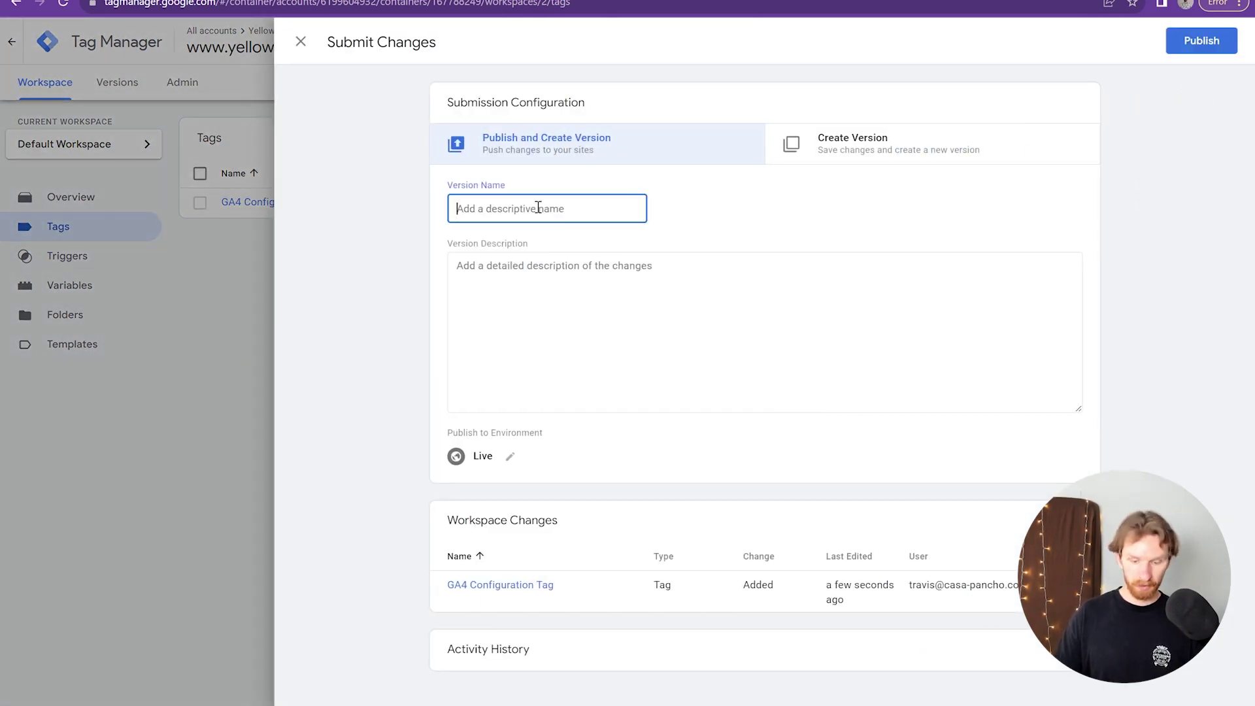
text(Ad)
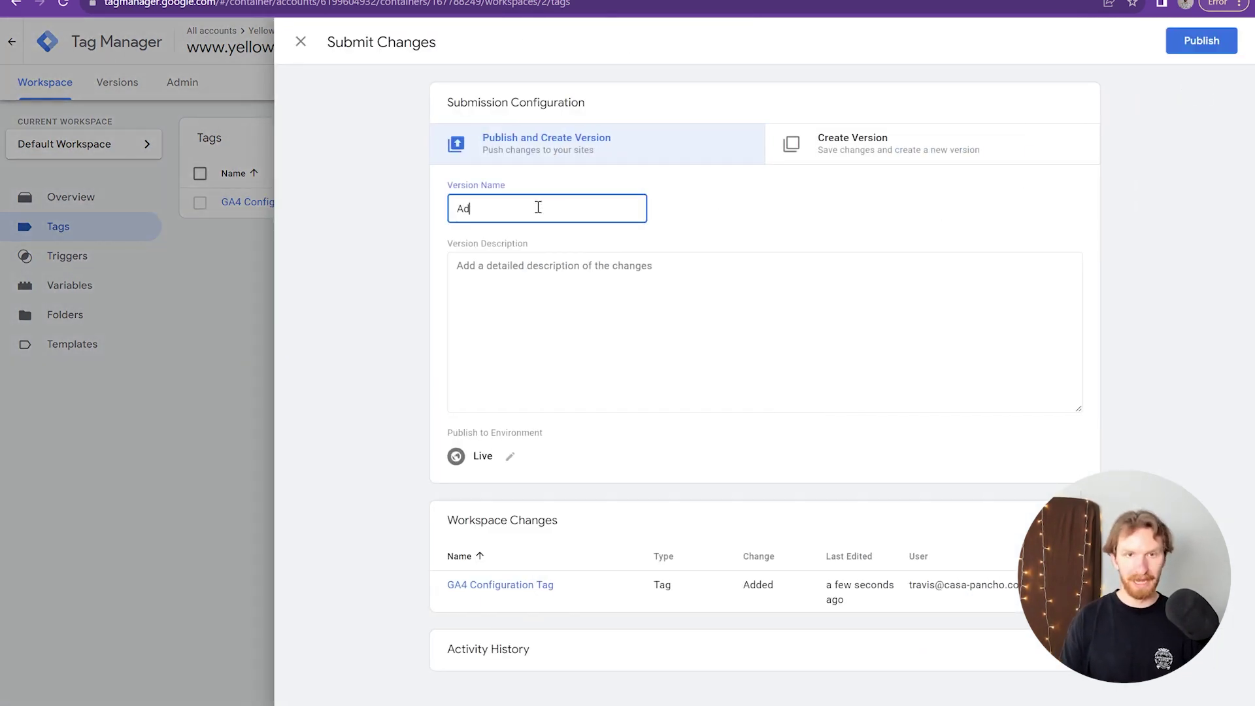
text(ded GAS)
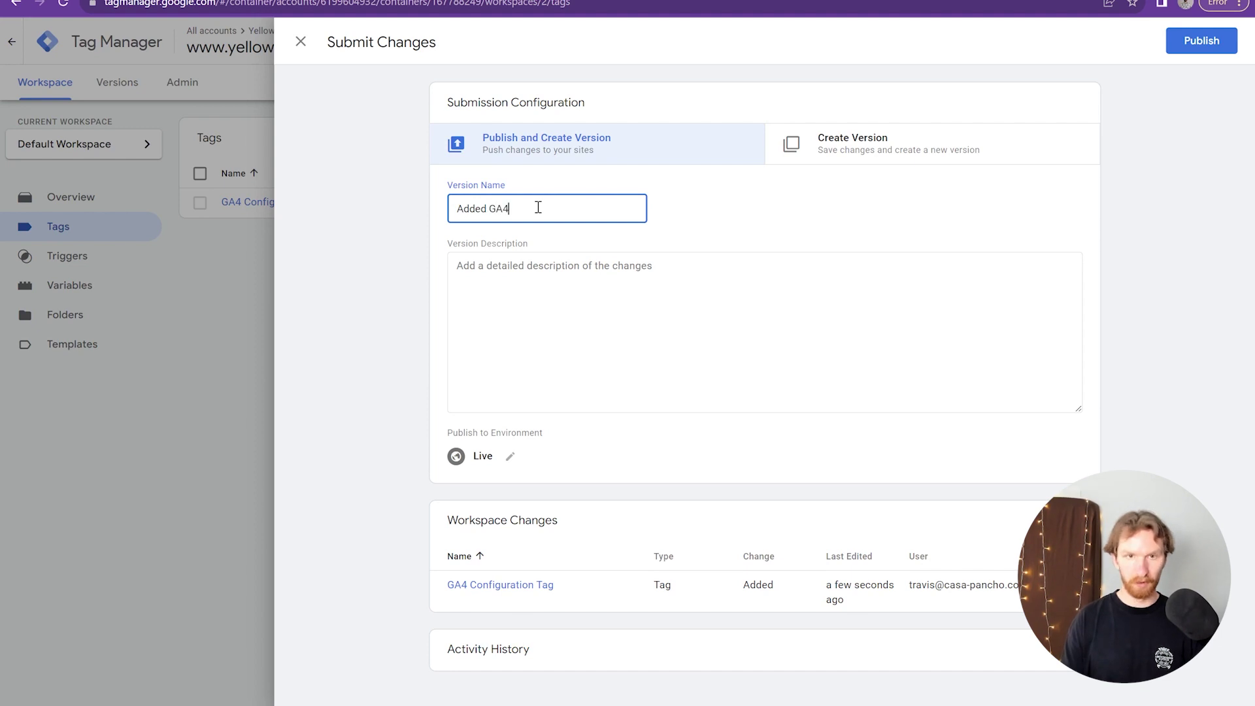
text( config tag)
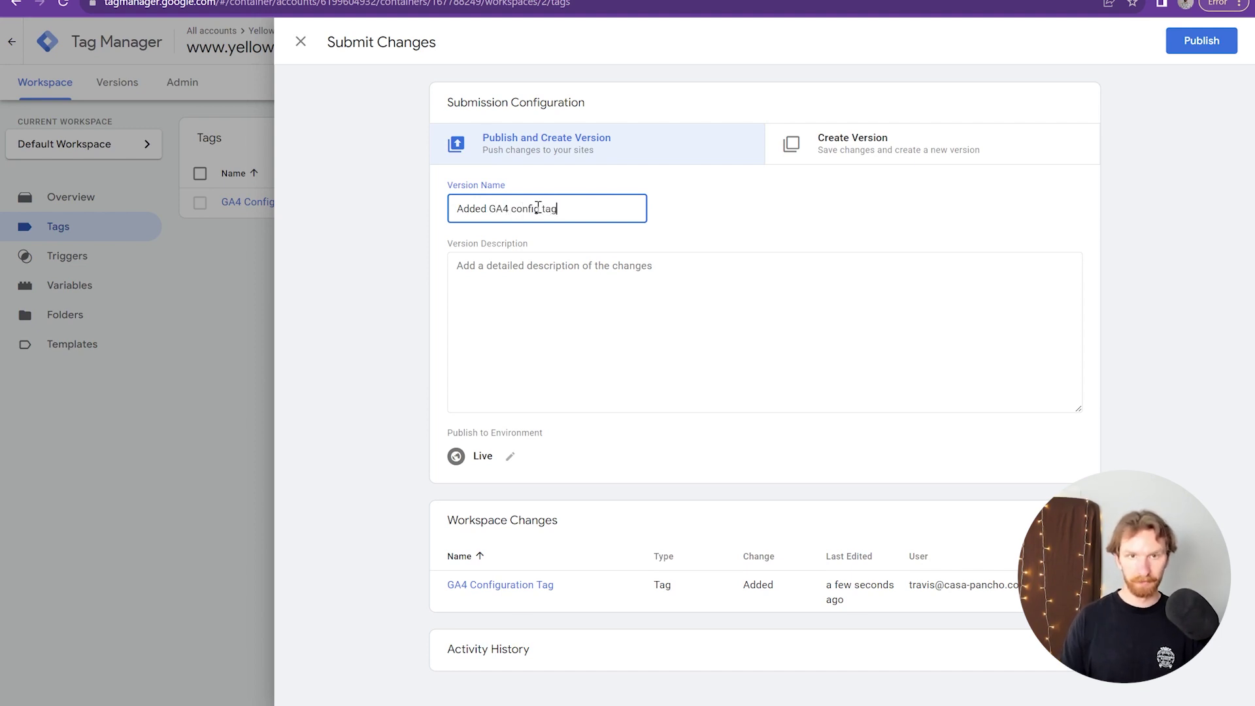
click(1208, 43)
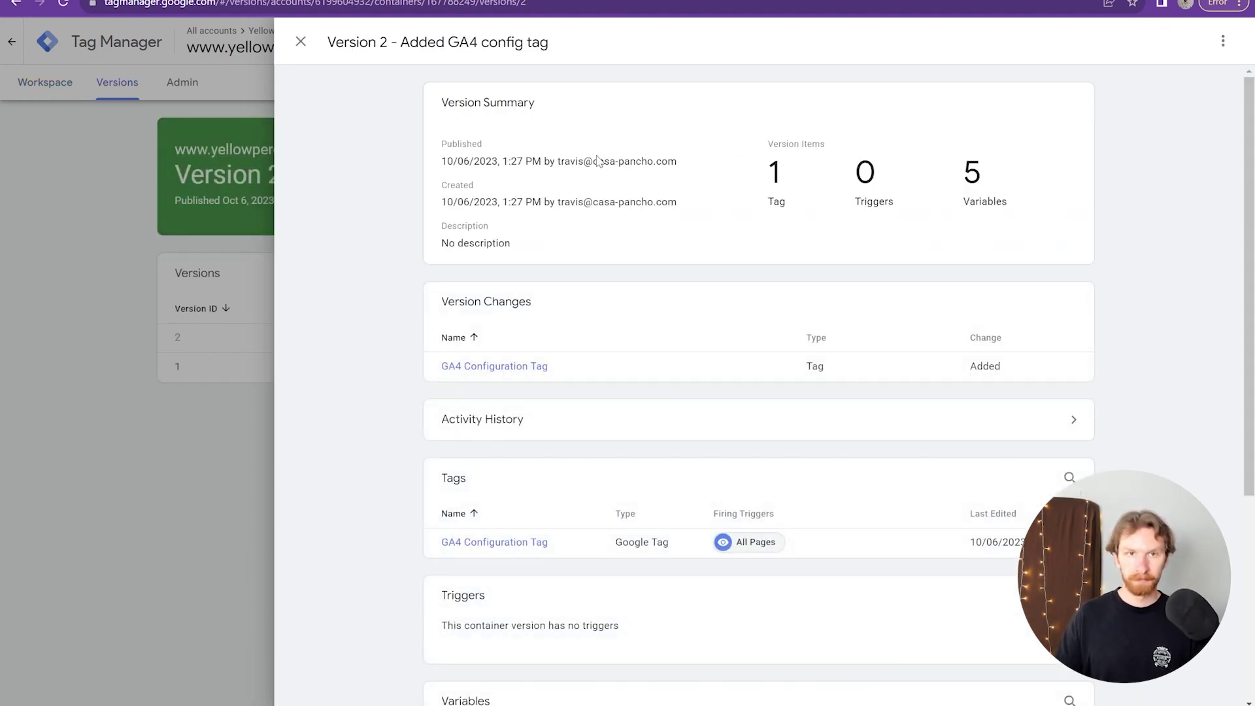
click(301, 43)
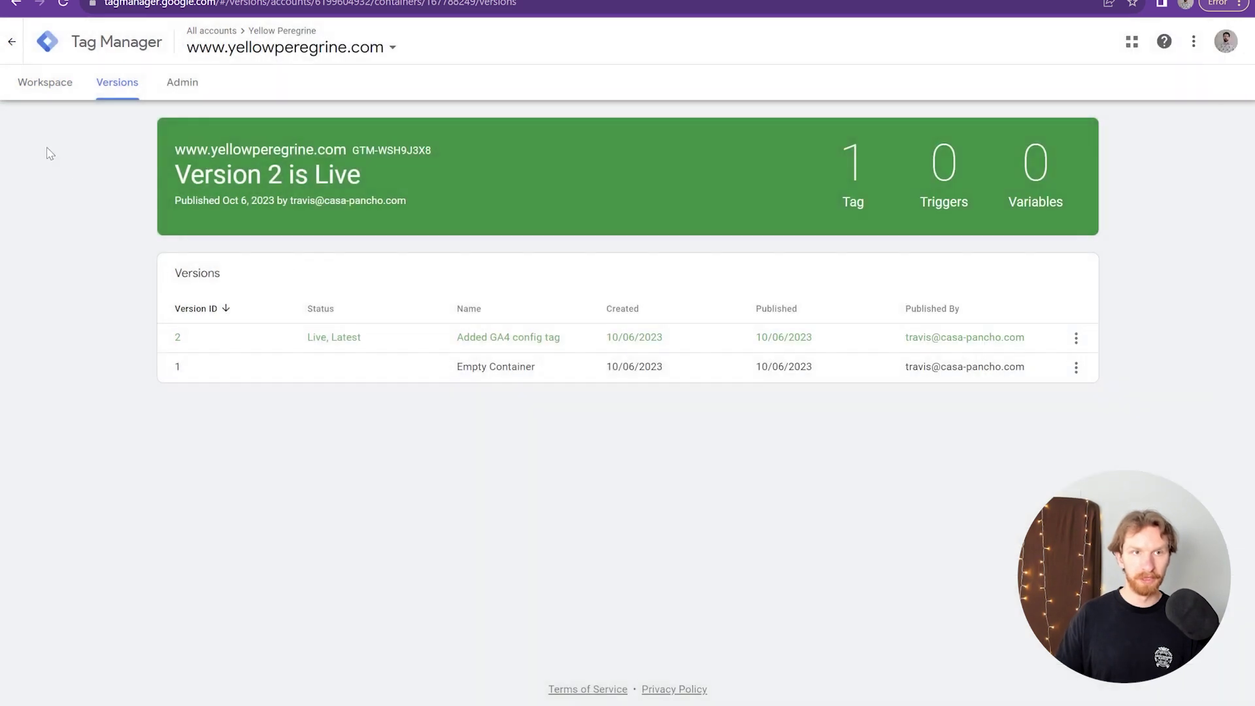
click(36, 88)
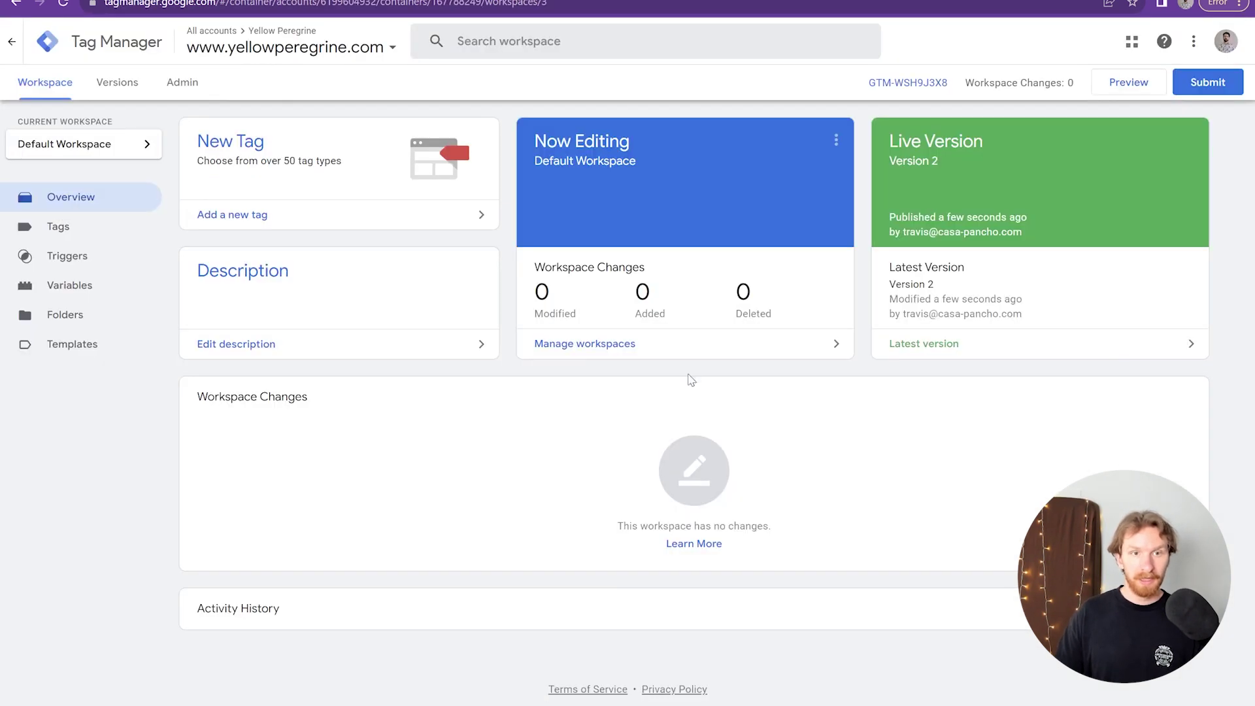
click(99, 237)
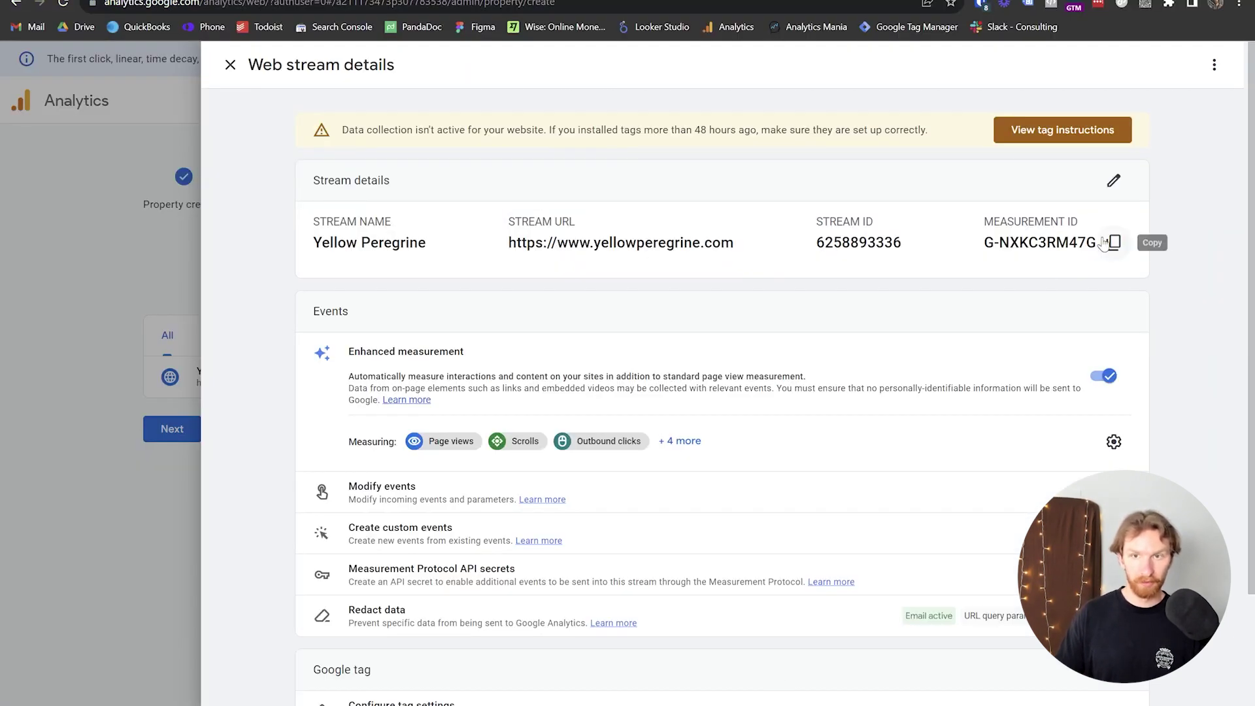
- In Analytics, close the web stream details, finish the property setup, and look over the Yellow Peregrine property's home page
click(230, 64)
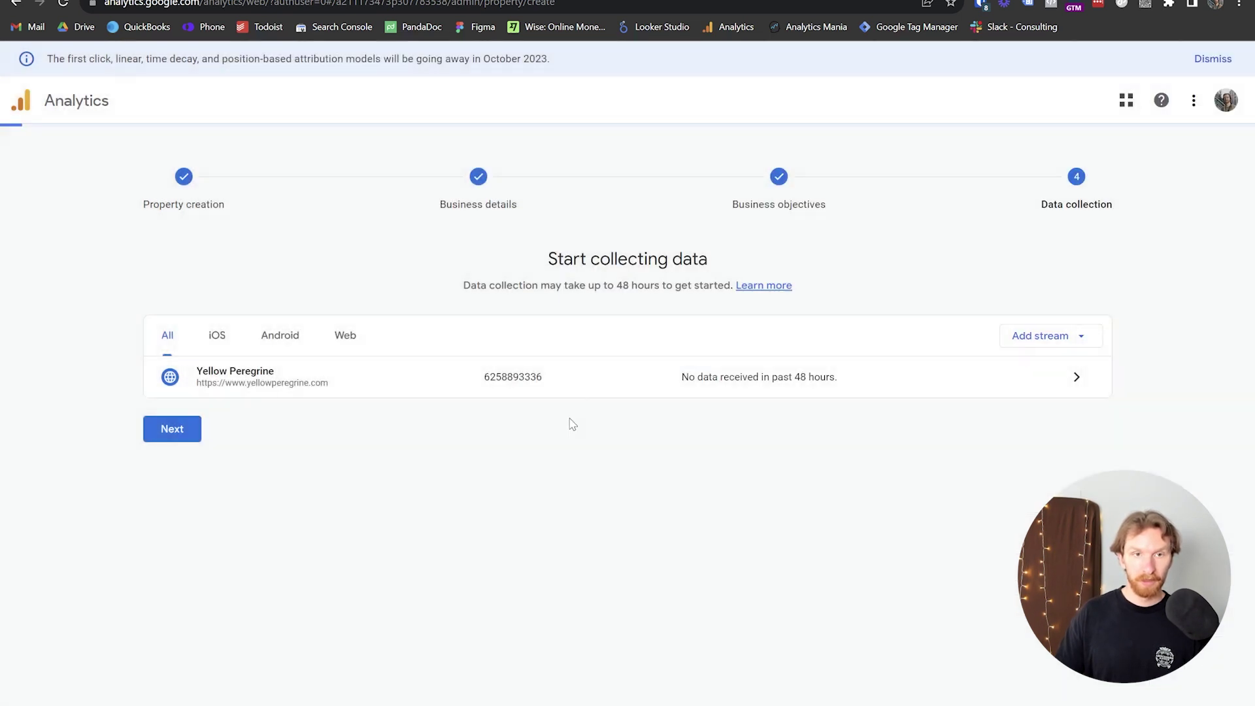
click(172, 430)
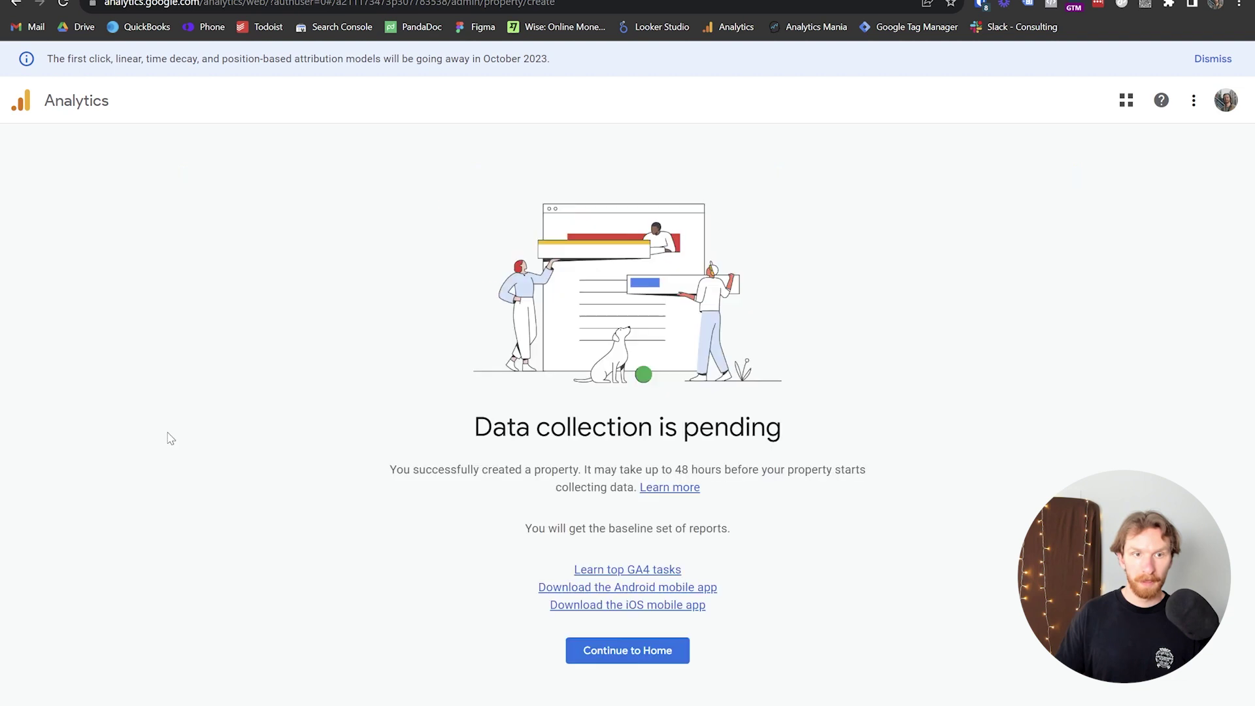
click(645, 657)
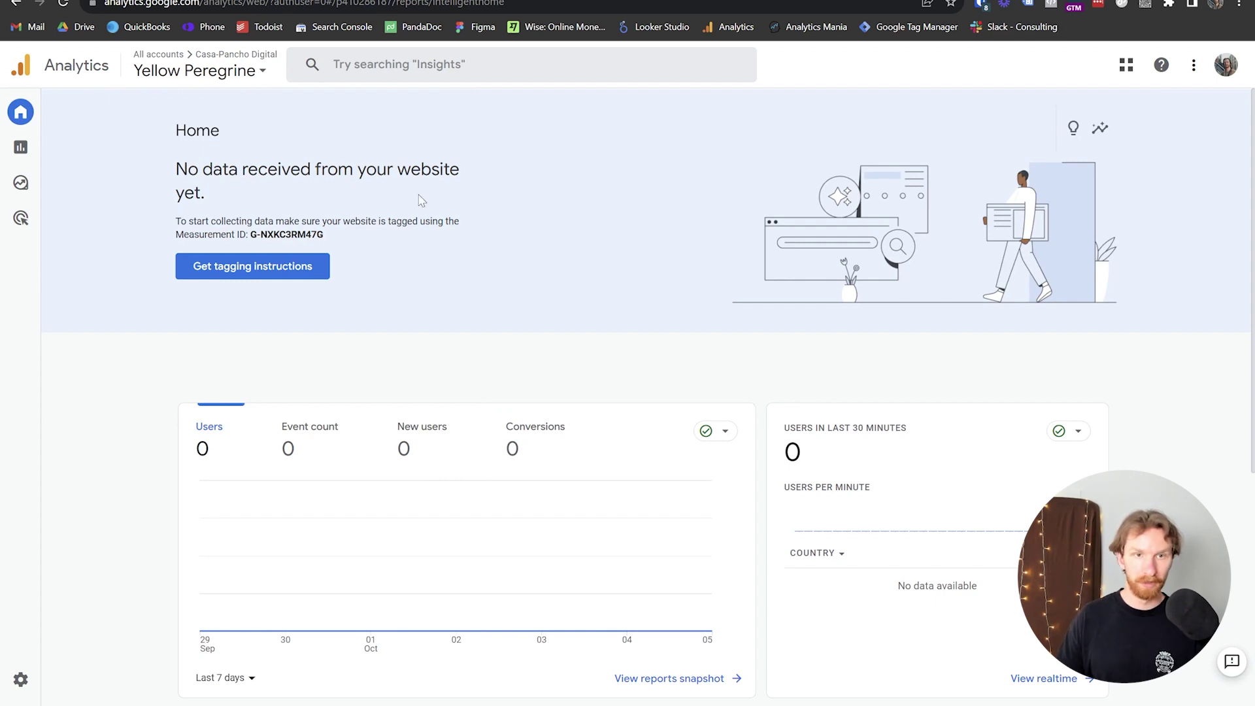
scroll(442, 209, down, 3)
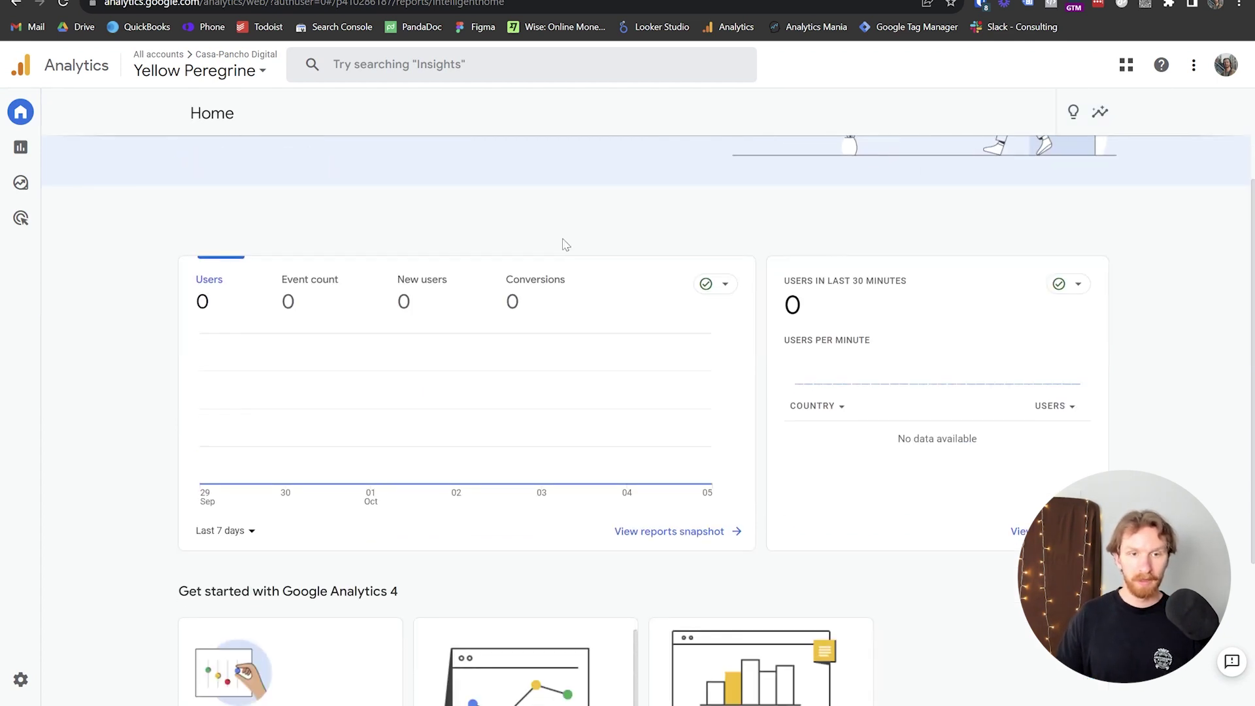
scroll(562, 244, up, 3)
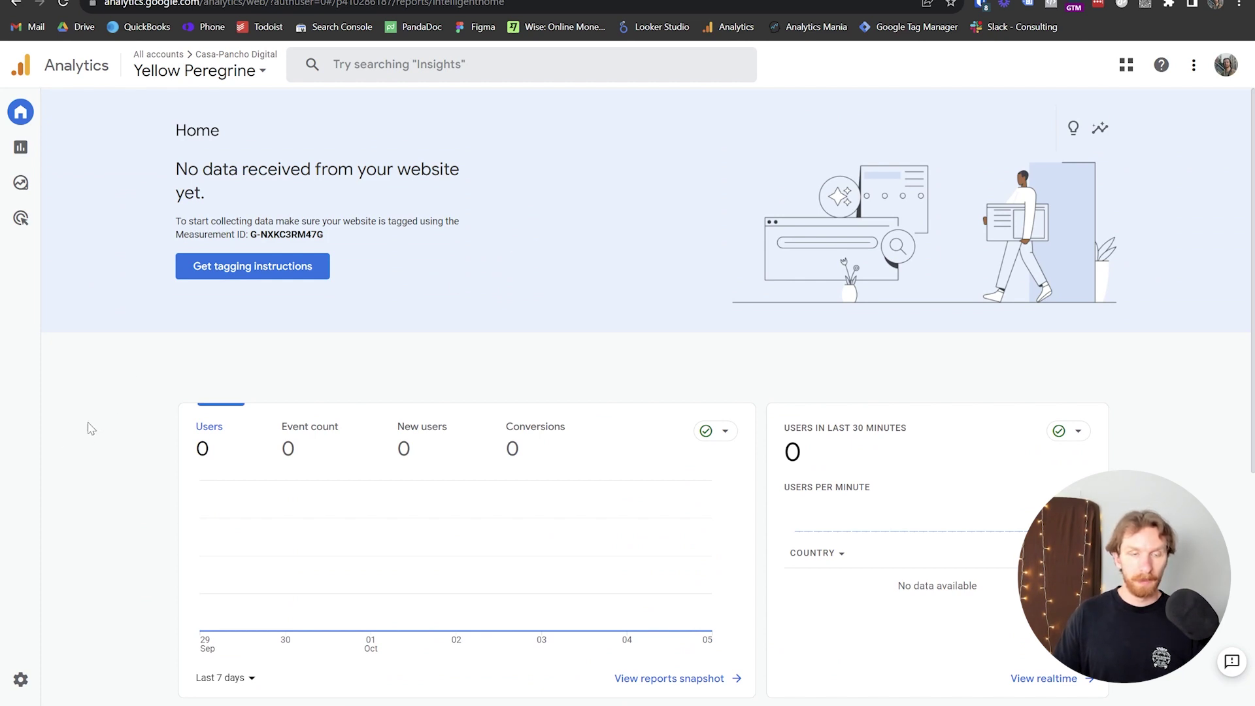
- Open DebugView in the admin settings of the Yellow Peregrine property
mouse_move(22, 682)
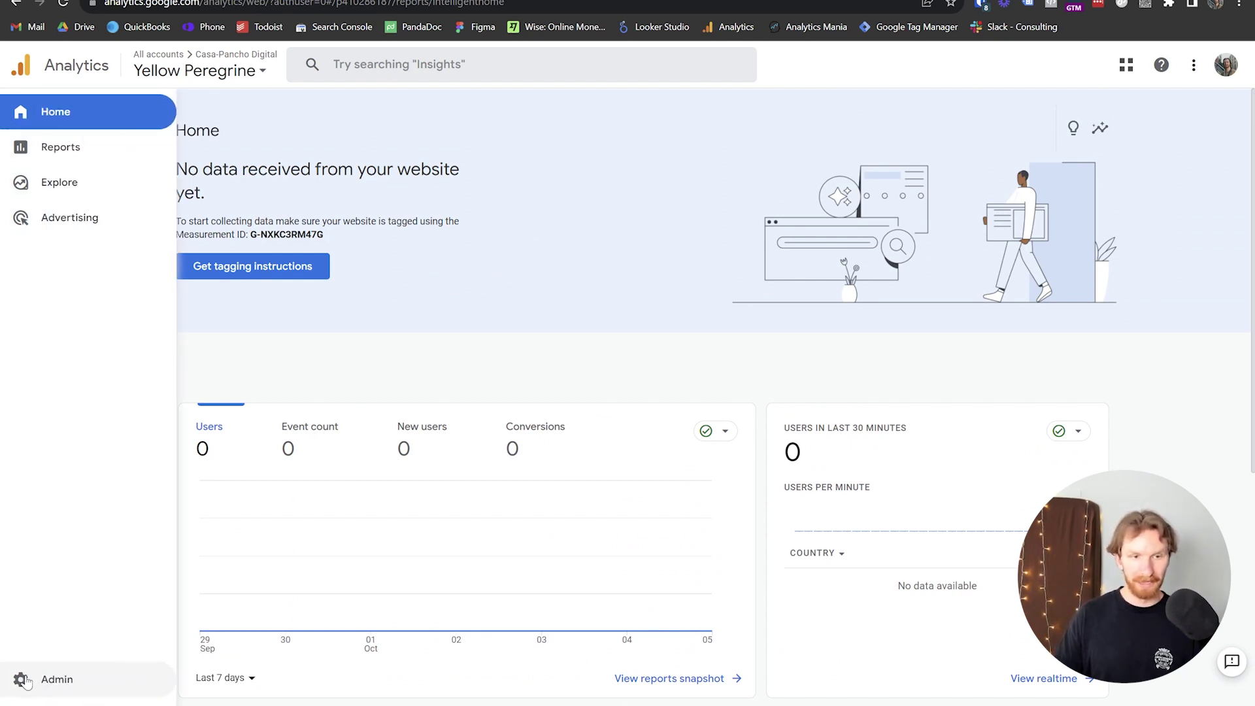
click(24, 680)
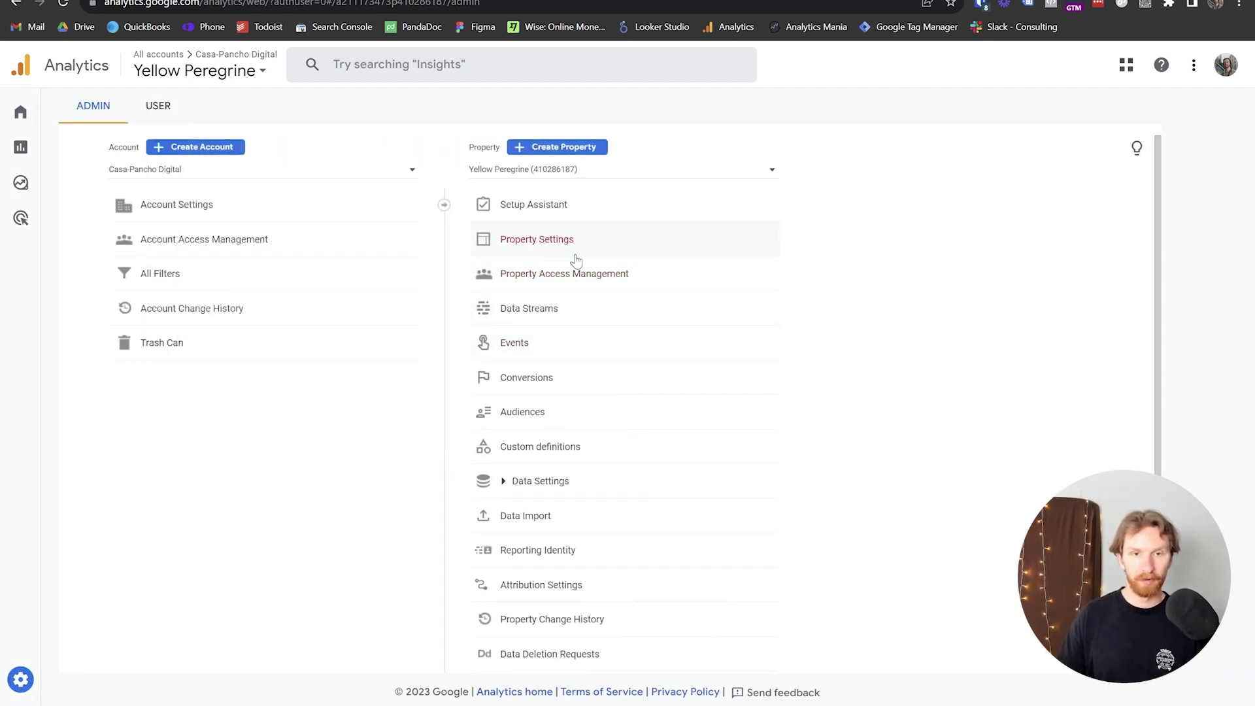
scroll(578, 271, down, 1)
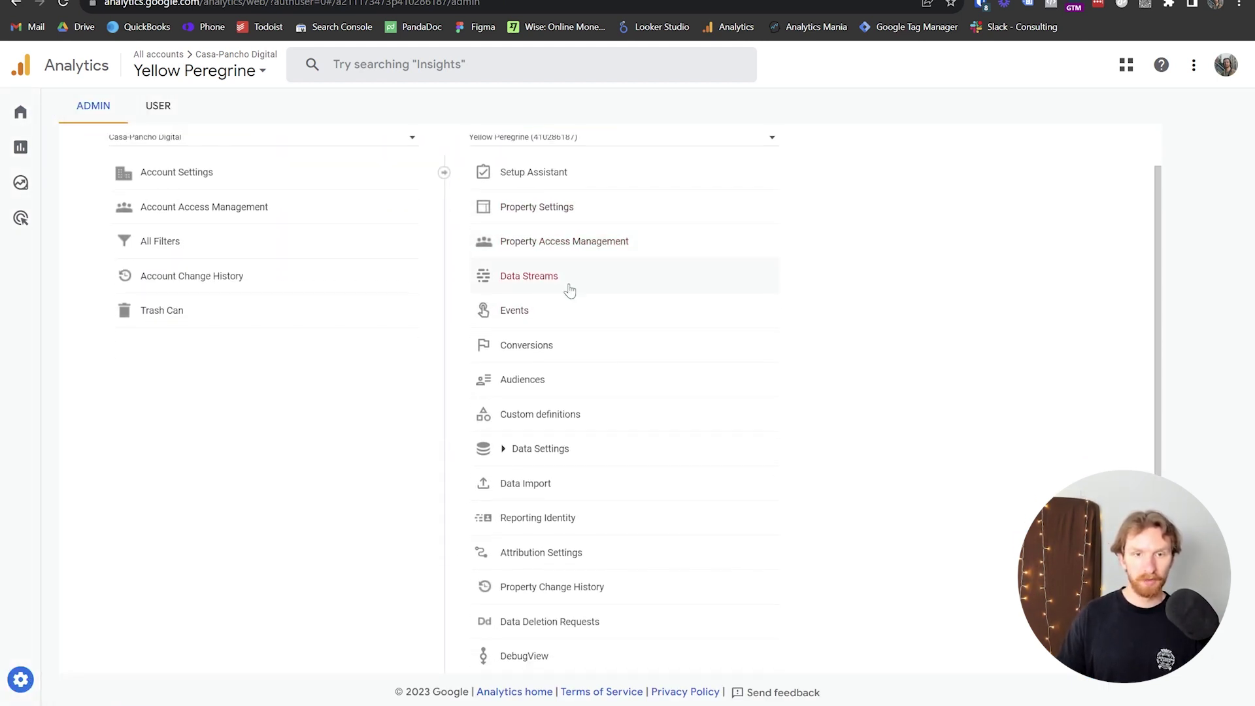
click(527, 657)
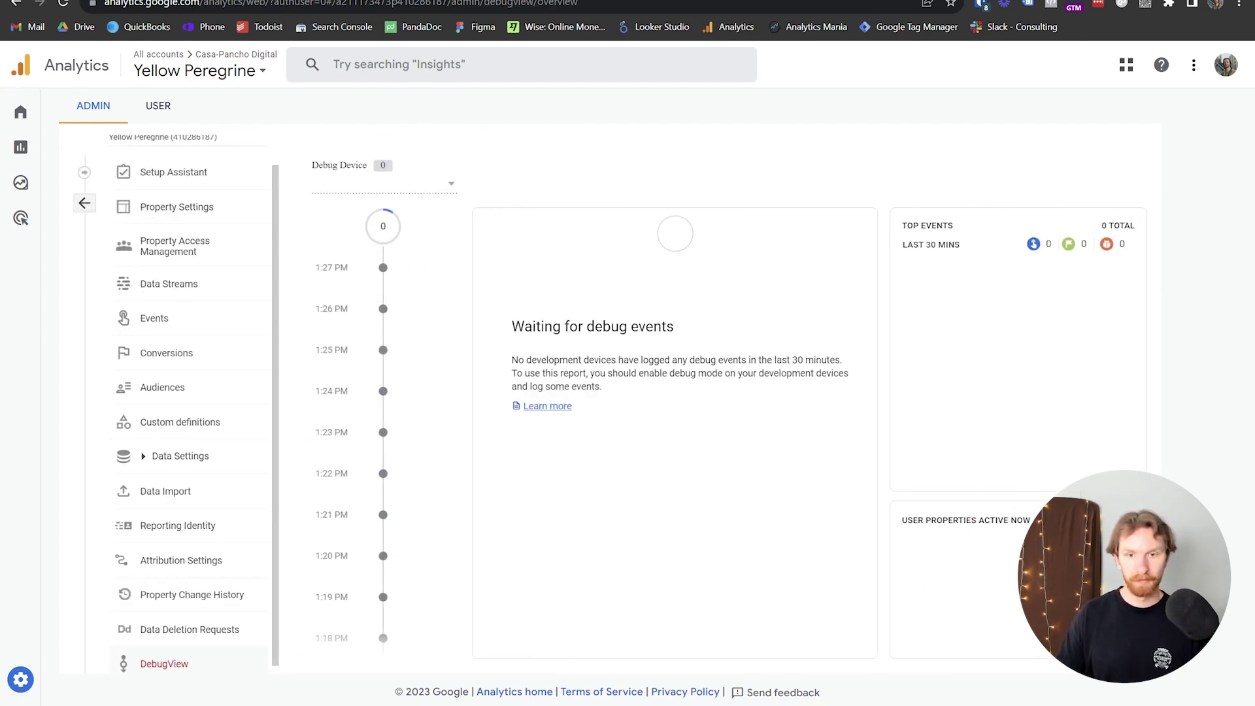
click(791, 705)
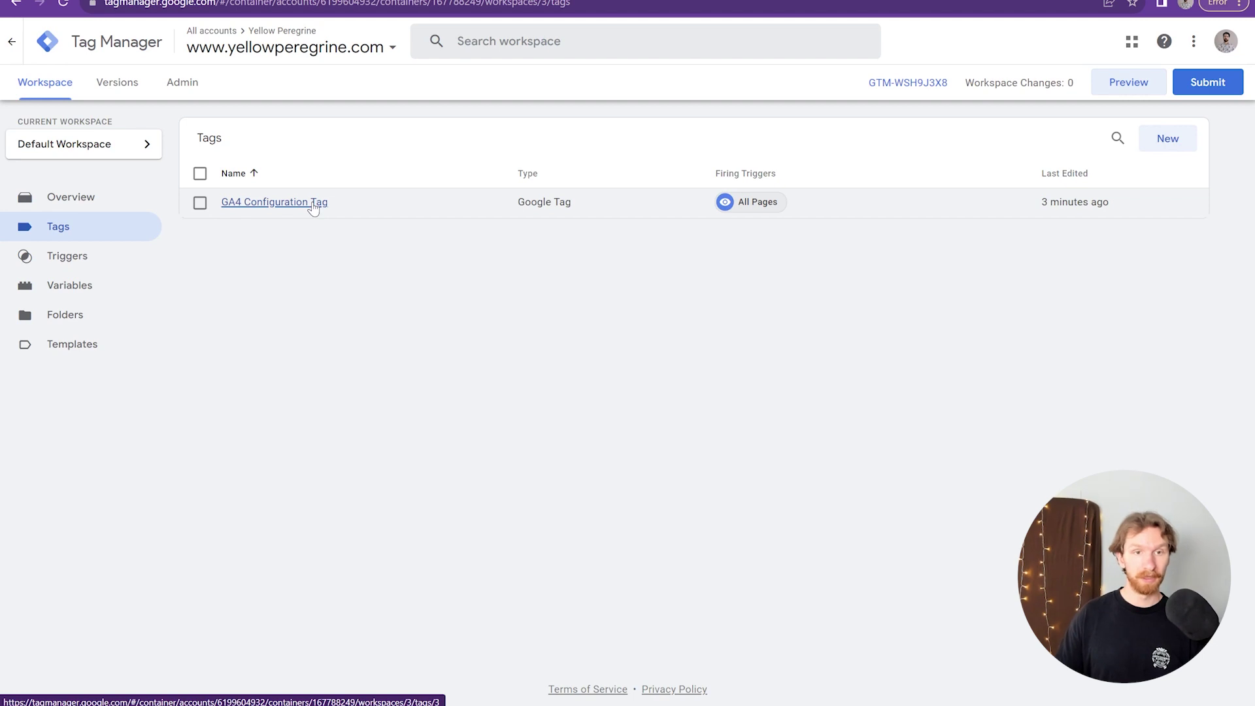
click(1131, 93)
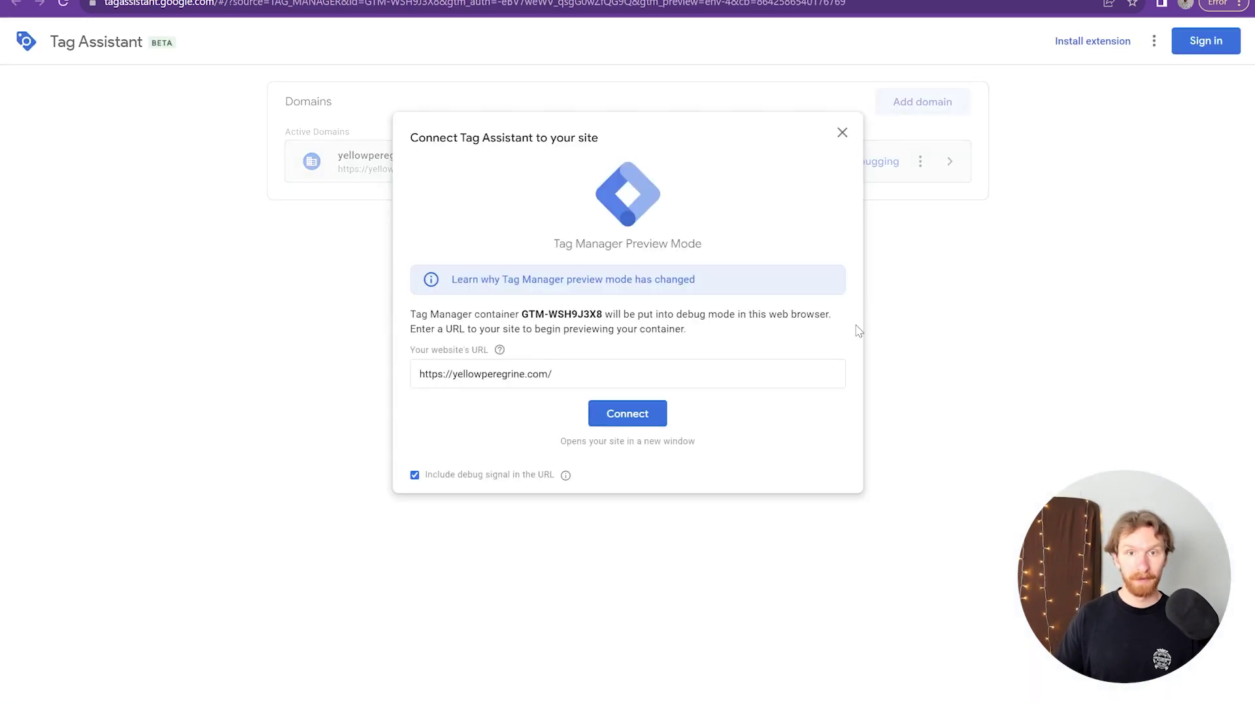
click(557, 373)
mouse_move(579, 370)
mouse_down()
mouse_move(445, 374)
mouse_move(570, 366)
mouse_up()
click(617, 413)
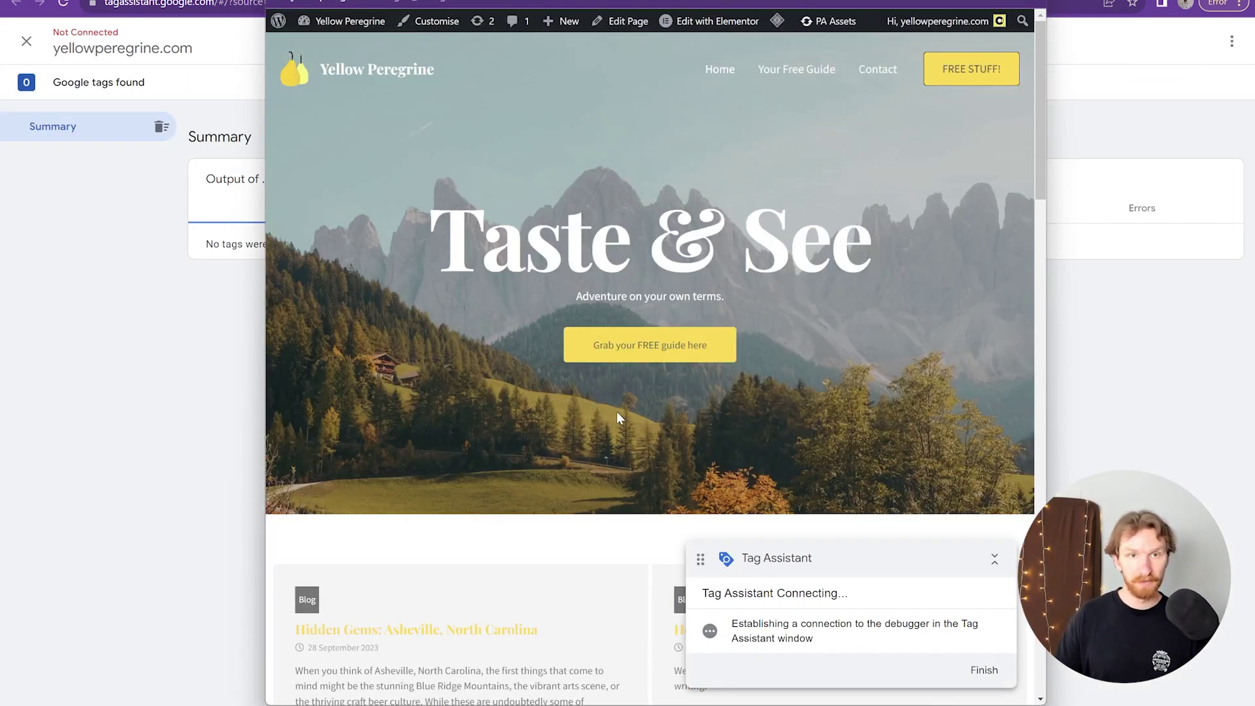
scroll(742, 204, down, 8)
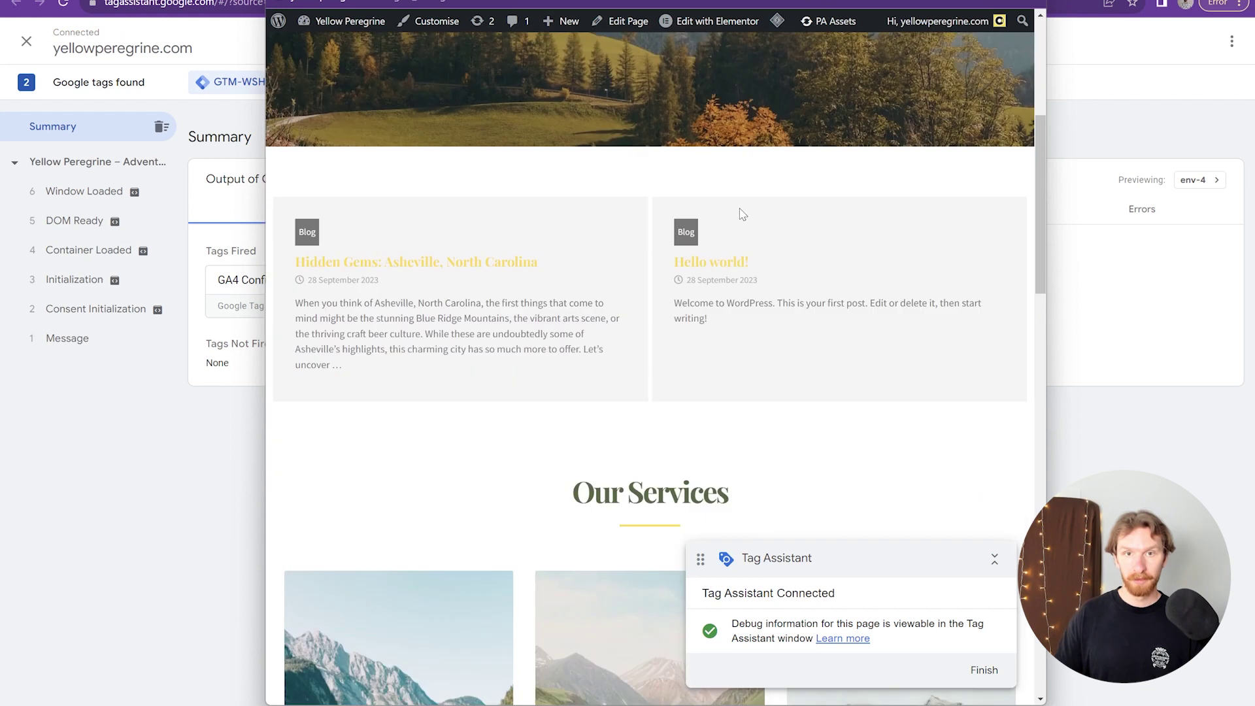
- Visit the site's Your Free Guide page in the previewed window and return to Tag Assistant
scroll(616, 269, up, 8)
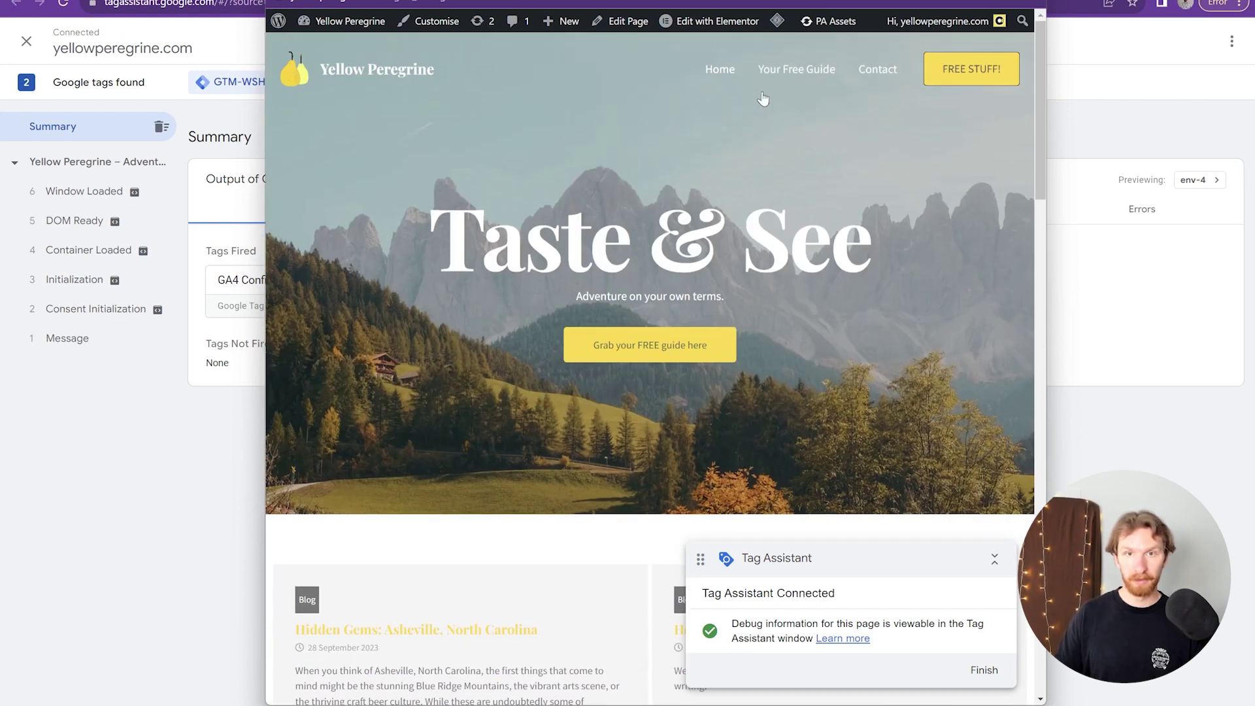
click(800, 73)
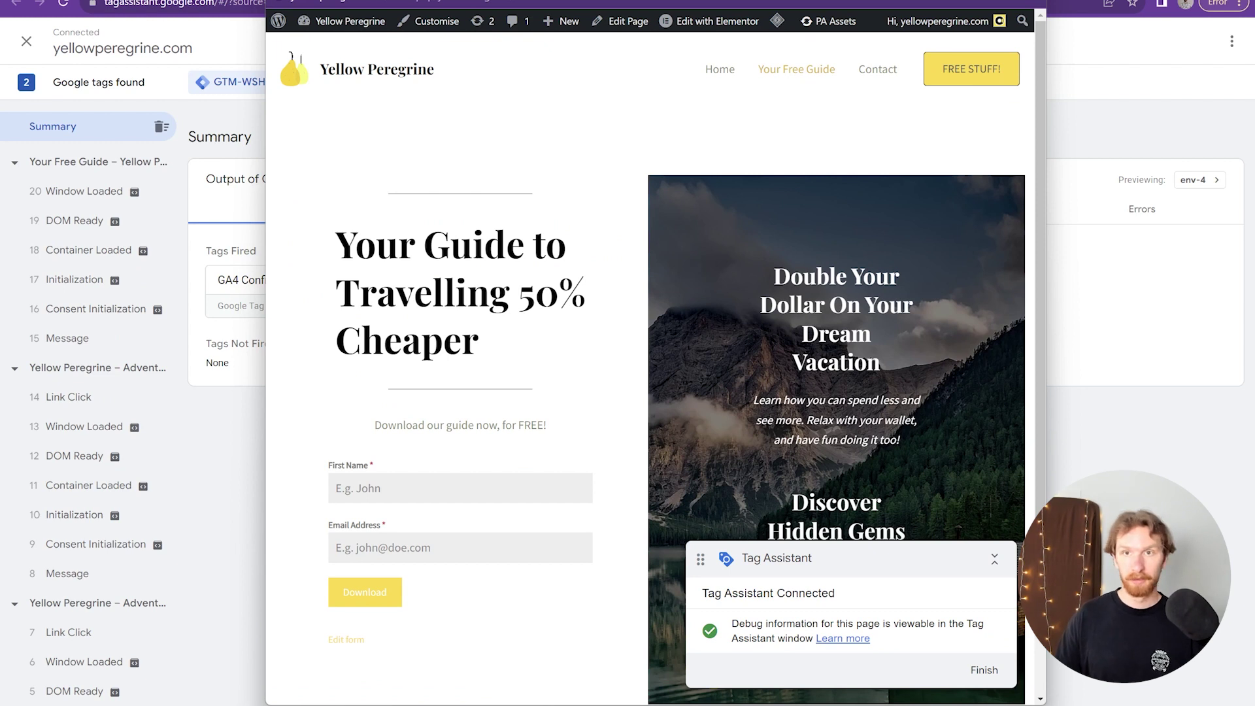
key(alt+Tab)
click(625, 349)
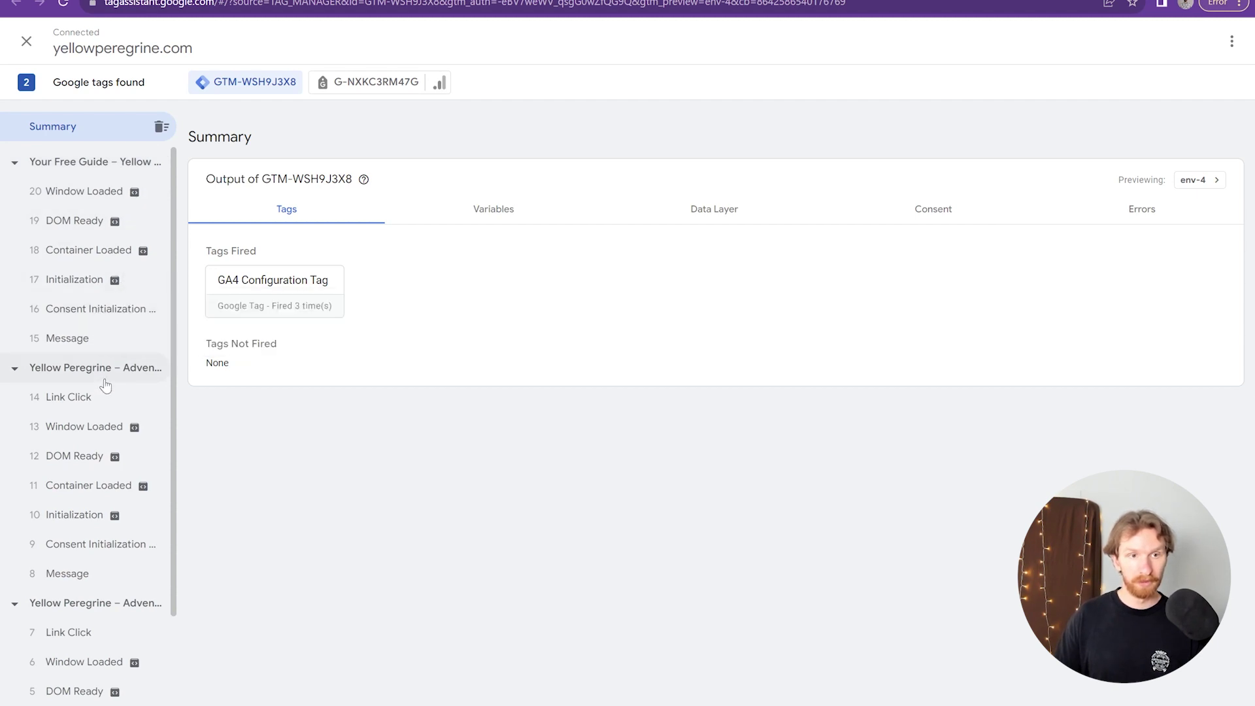
- Inspect the home page's Link Click event 14, reviewing its tags, variables and data layer values
scroll(105, 387, down, 1)
click(72, 324)
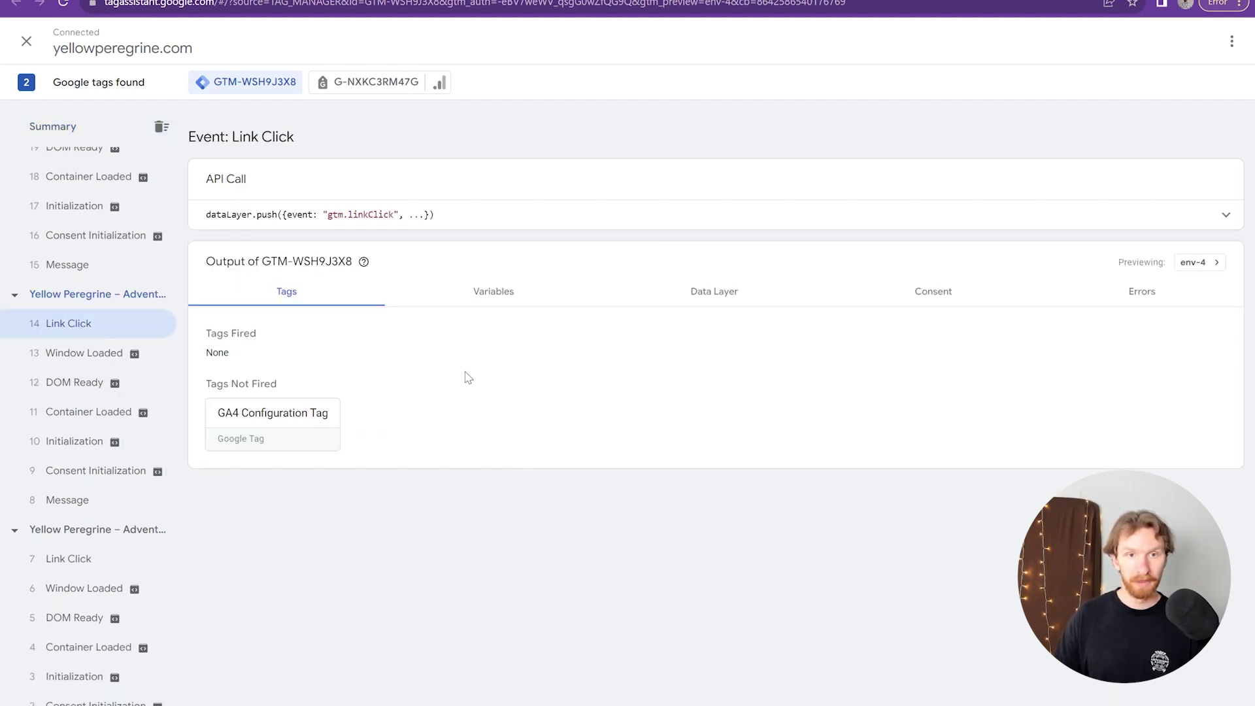
click(489, 294)
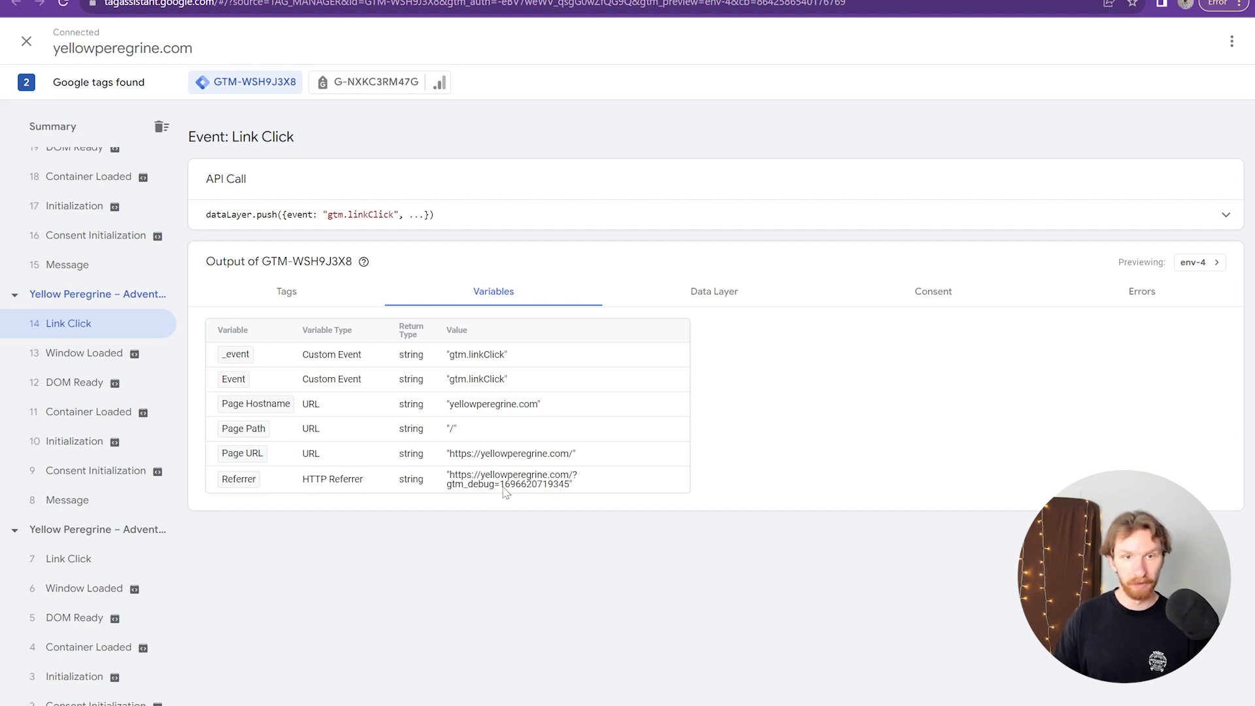
click(696, 294)
scroll(504, 387, down, 5)
scroll(482, 398, up, 5)
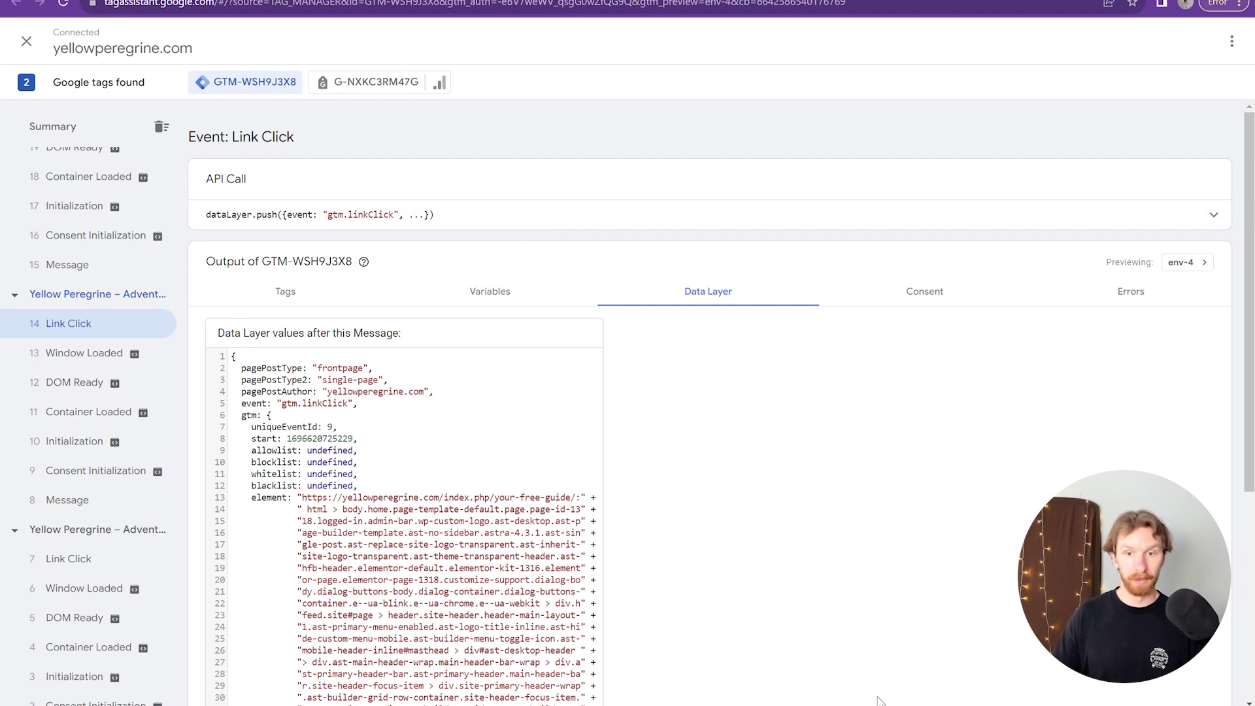
- Switch to DebugView in Analytics and examine the latest page_view event's debug_mode, page_referrer, page_location and page_title parameters
click(816, 506)
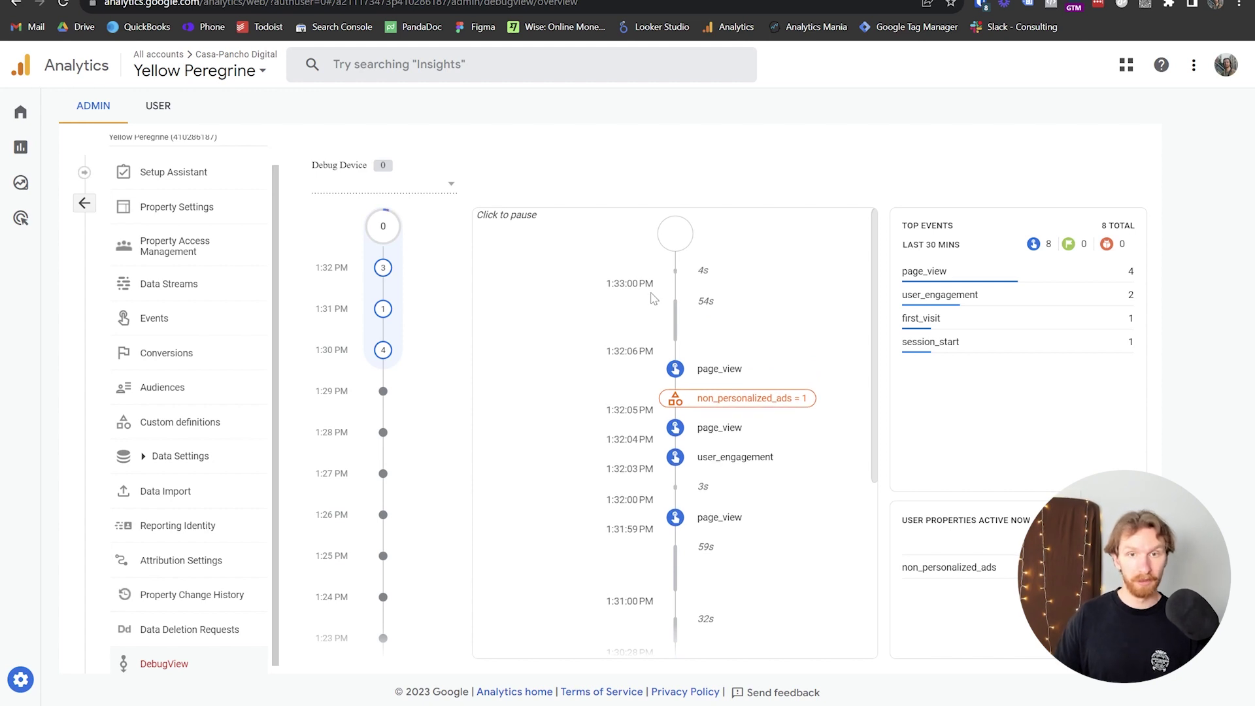
click(712, 373)
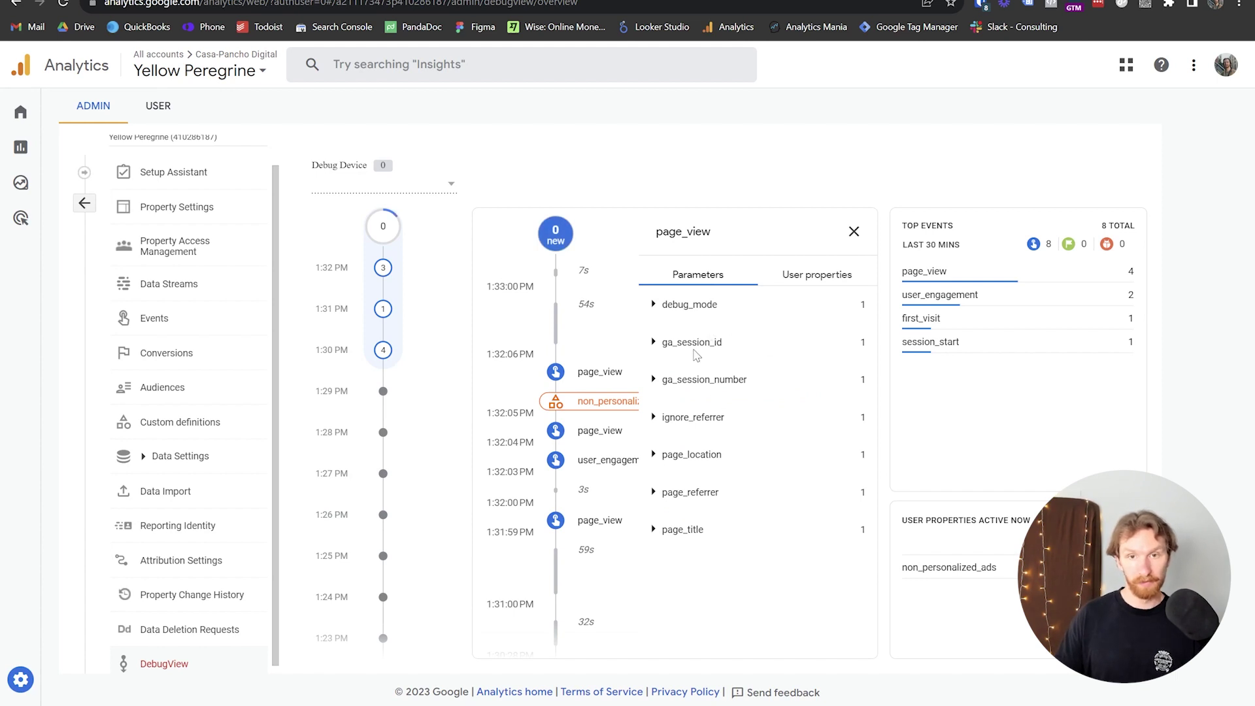
click(650, 305)
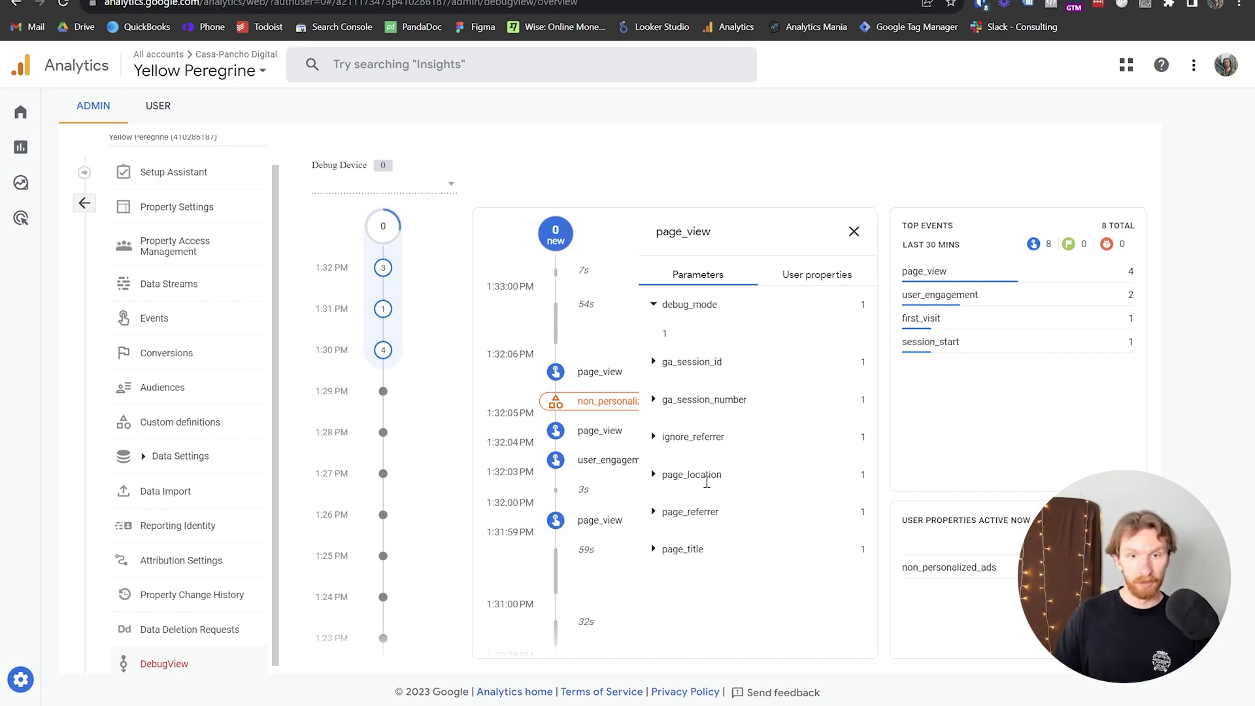
click(653, 513)
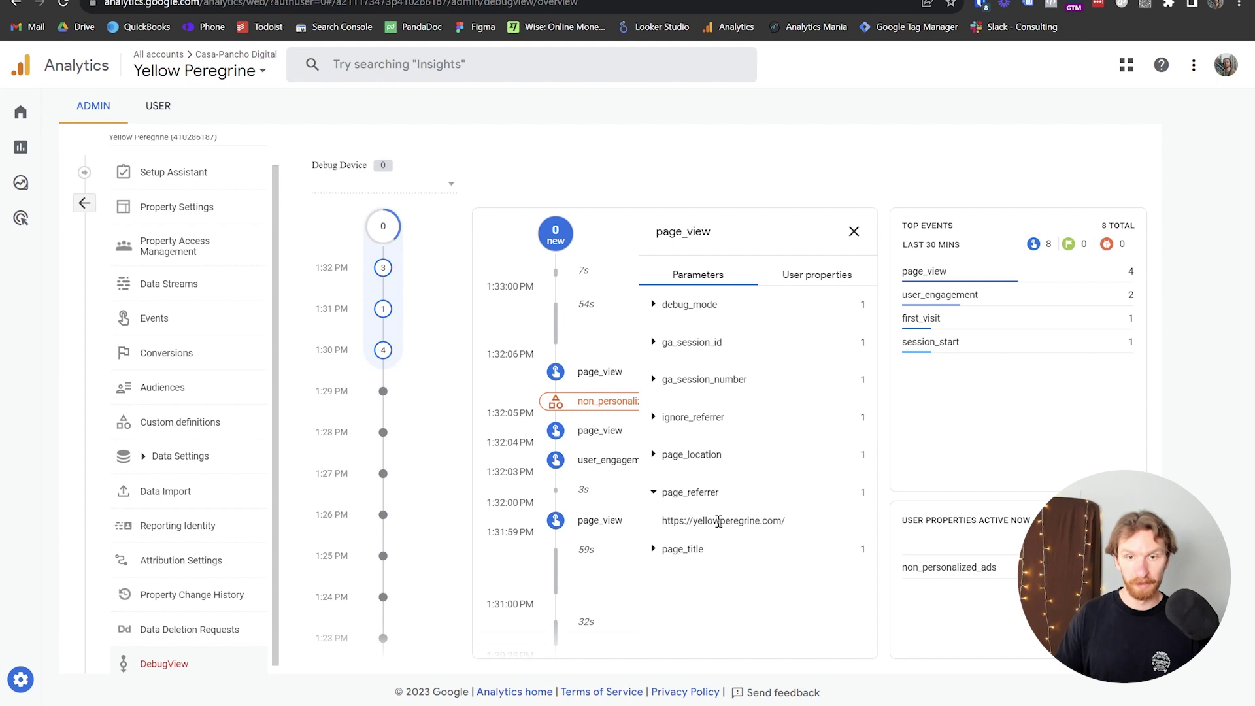
click(654, 456)
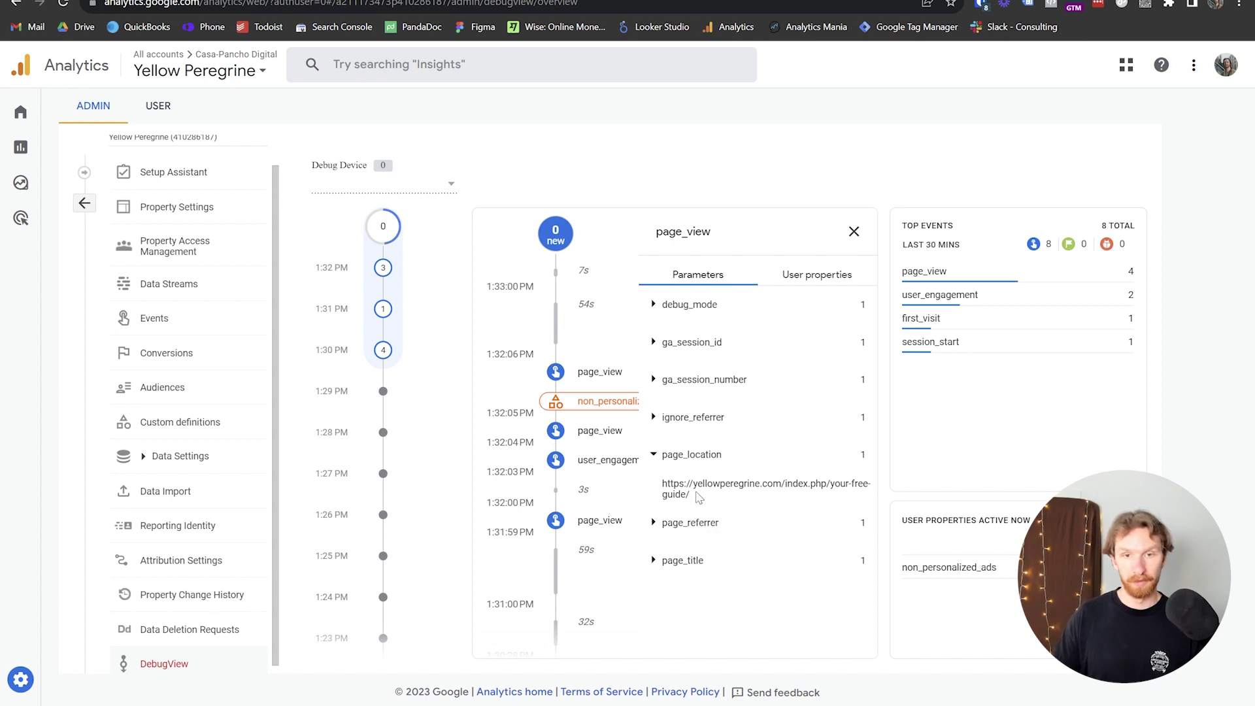
click(653, 525)
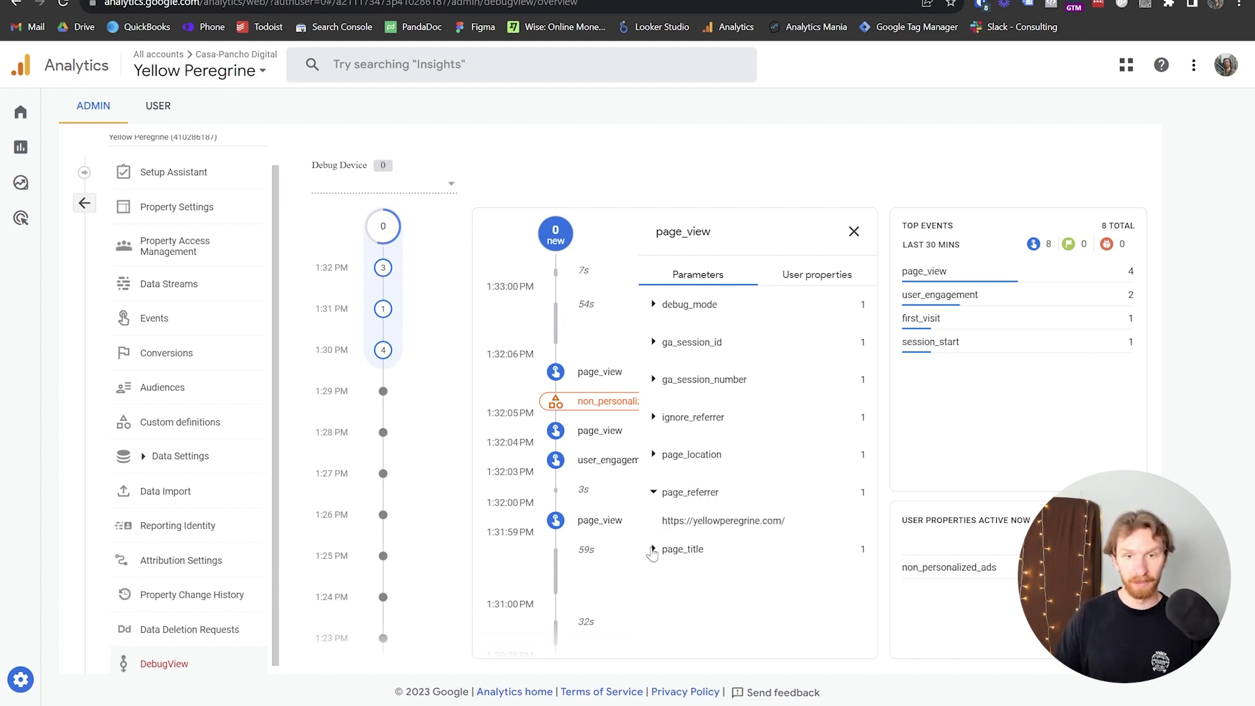
click(652, 549)
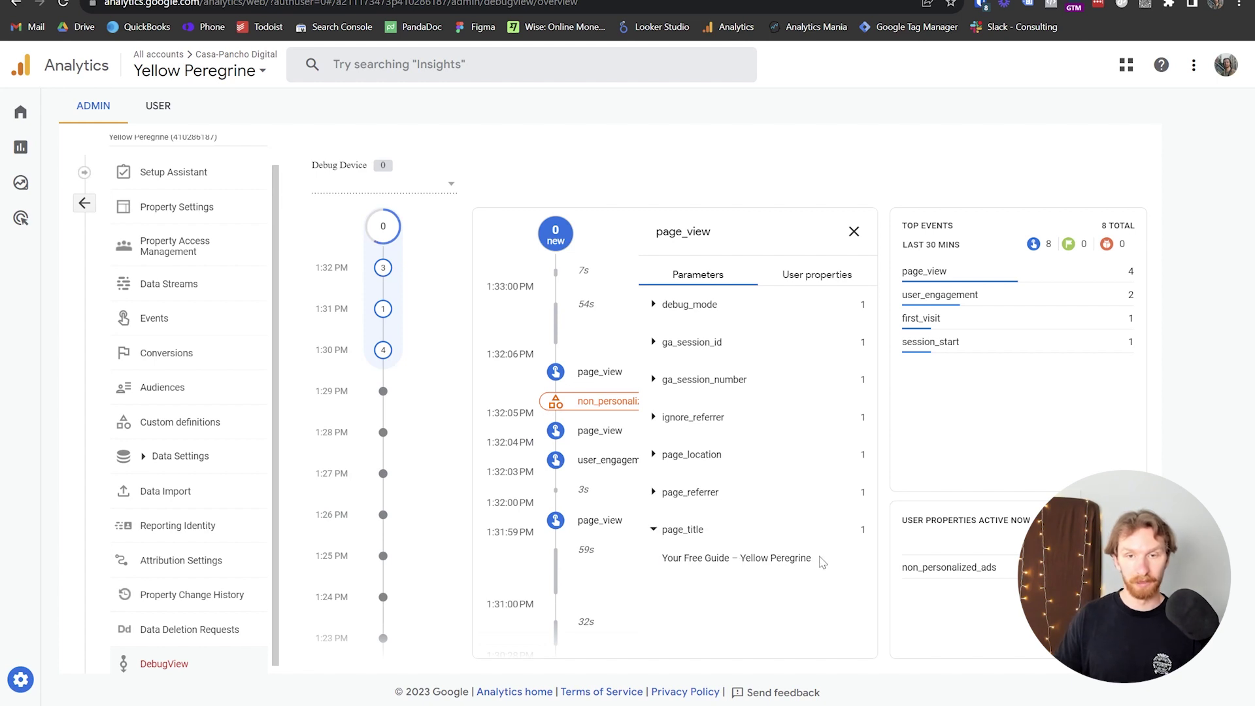